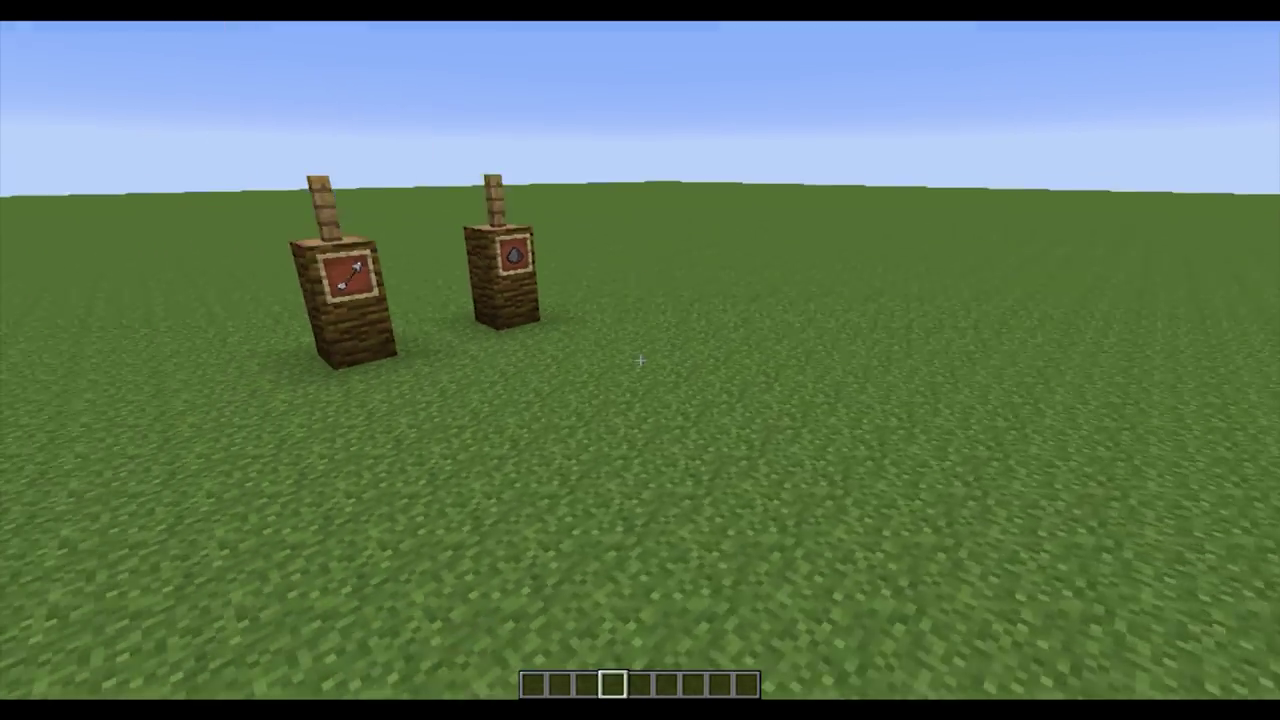
Toggle the player's vanish mode with the /vanish command
key("e")
key("e")
key("slash")
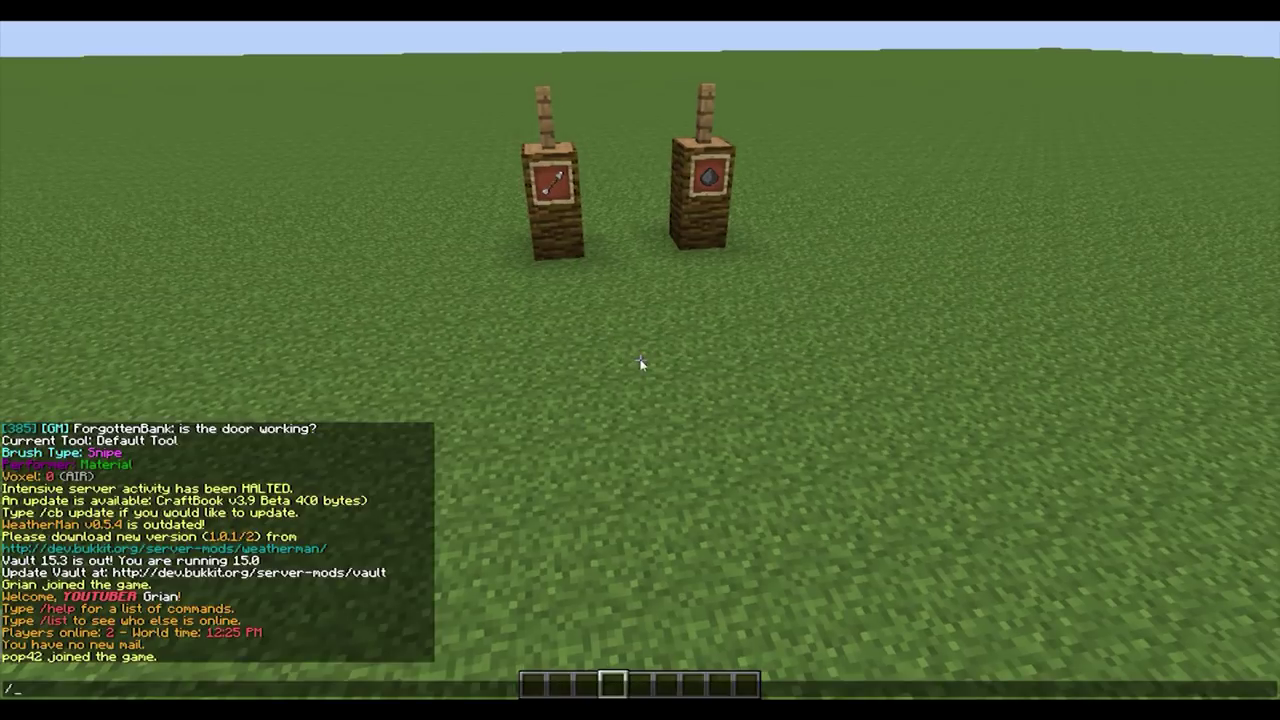
key("Return")
type("t")
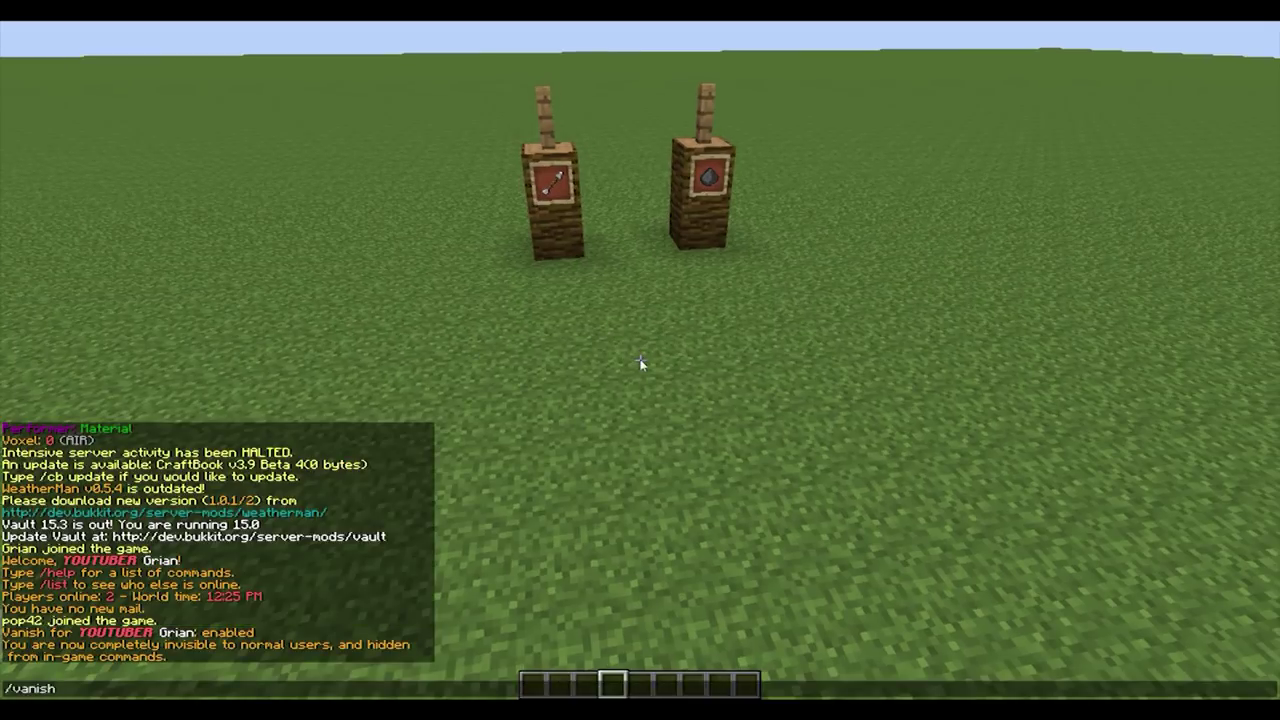
type("/vanish")
key("Return")
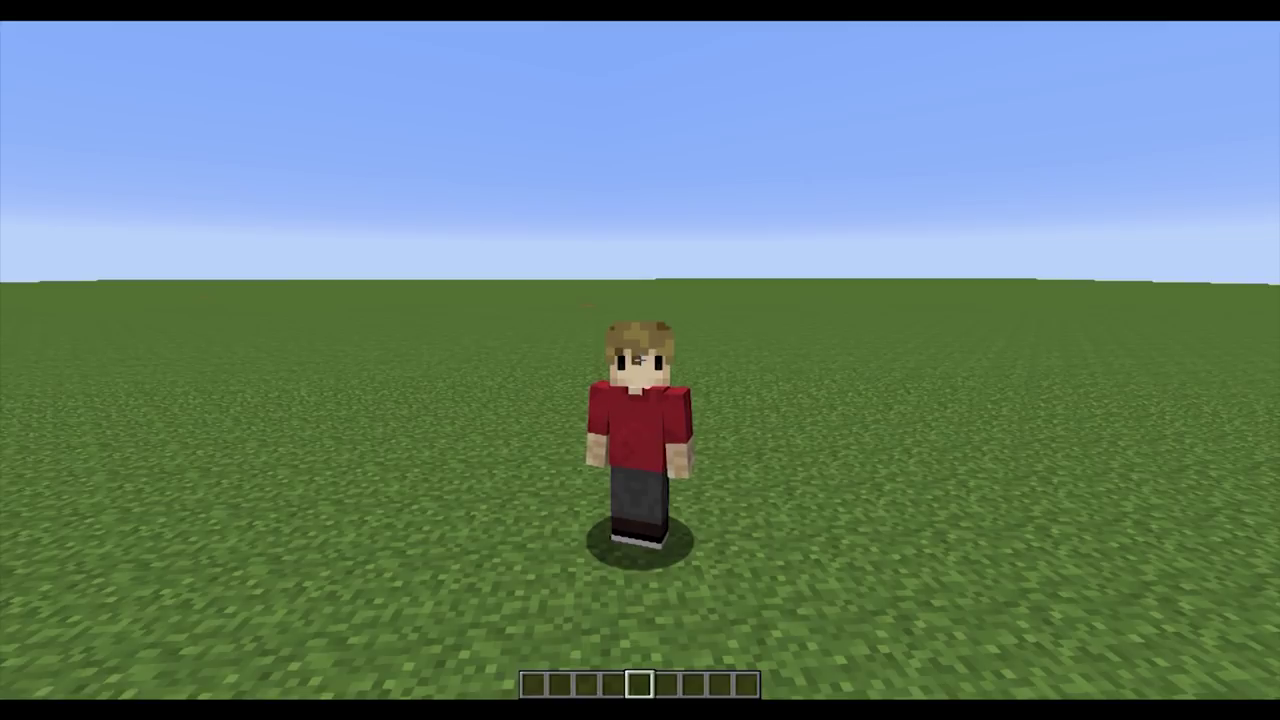
Switch to first-person view and back away to face the Voxel Basics sign and the two item frame posts
key("F5")
key("s")
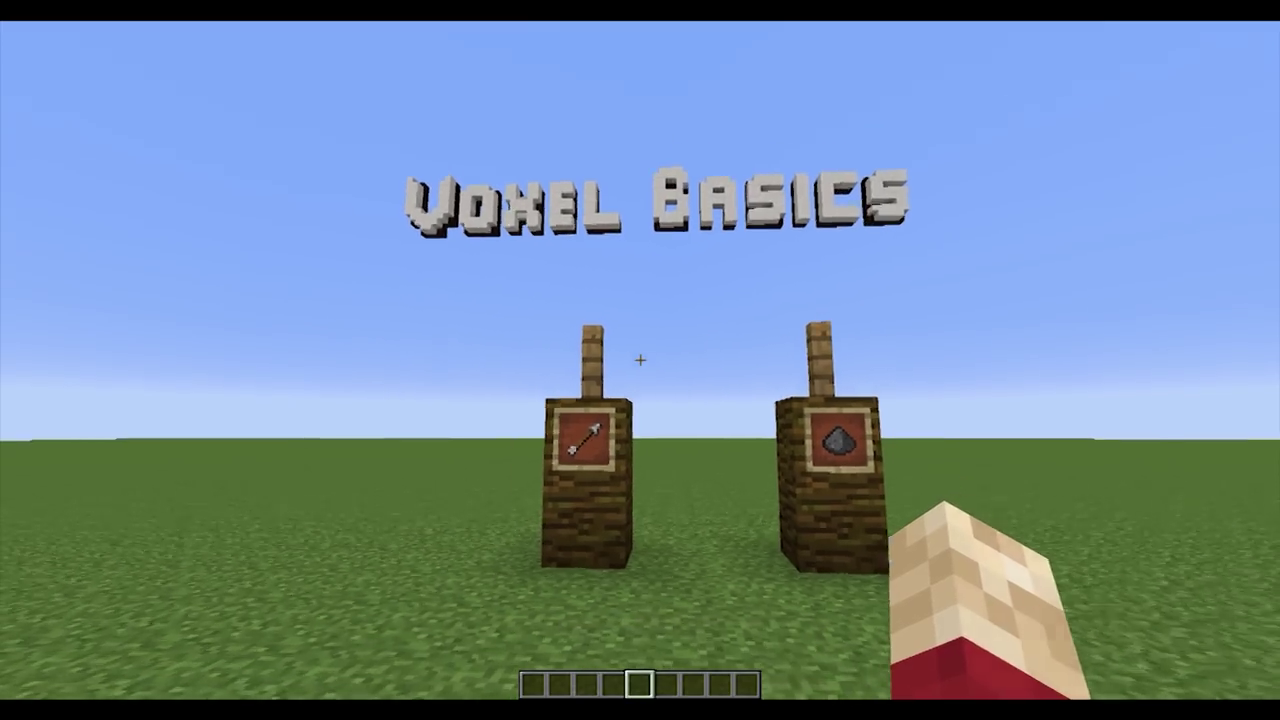
key("s")
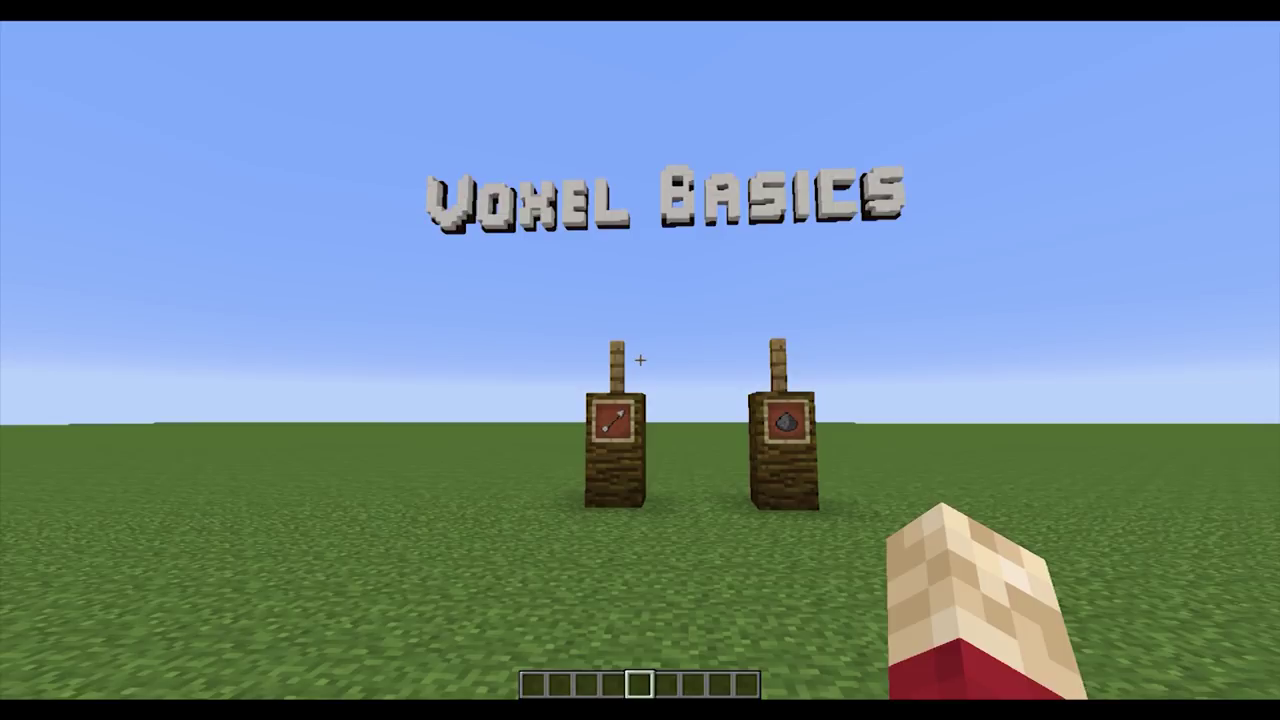
key("w")
key("s")
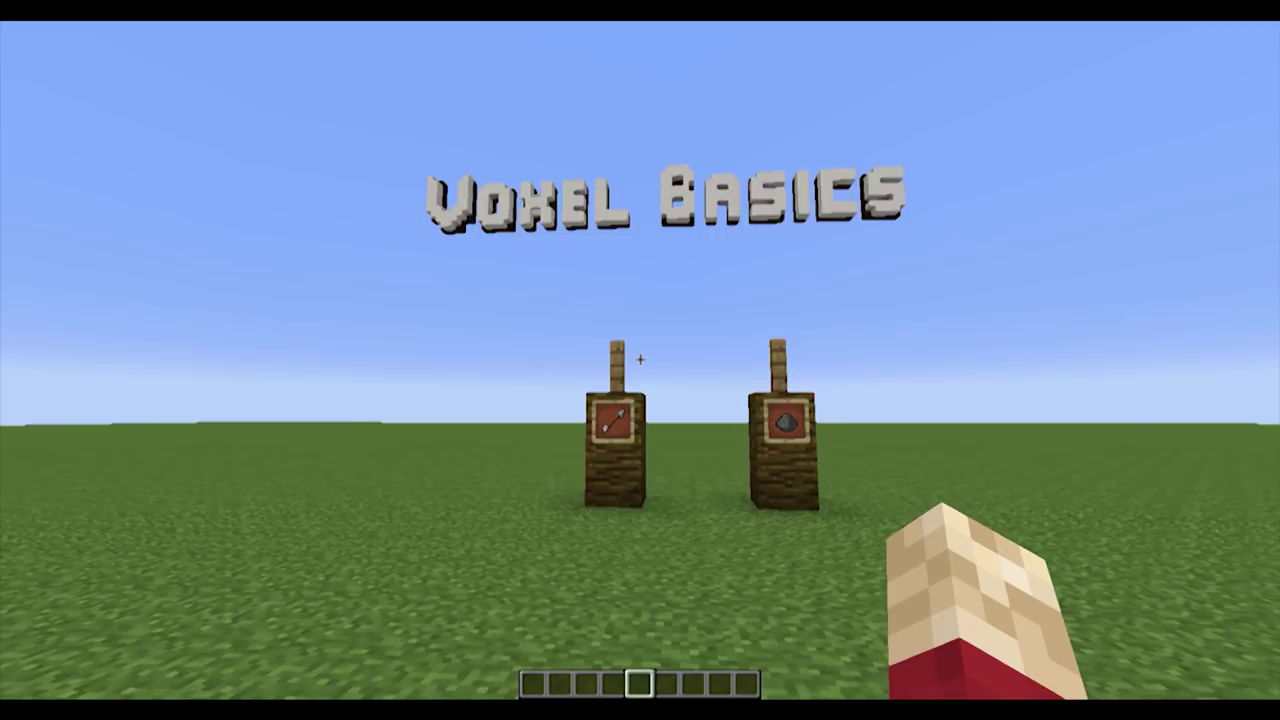
Copy the framed arrow and gunpowder into the first two hotbar slots, and hold the arrow
key("1")
key("w")
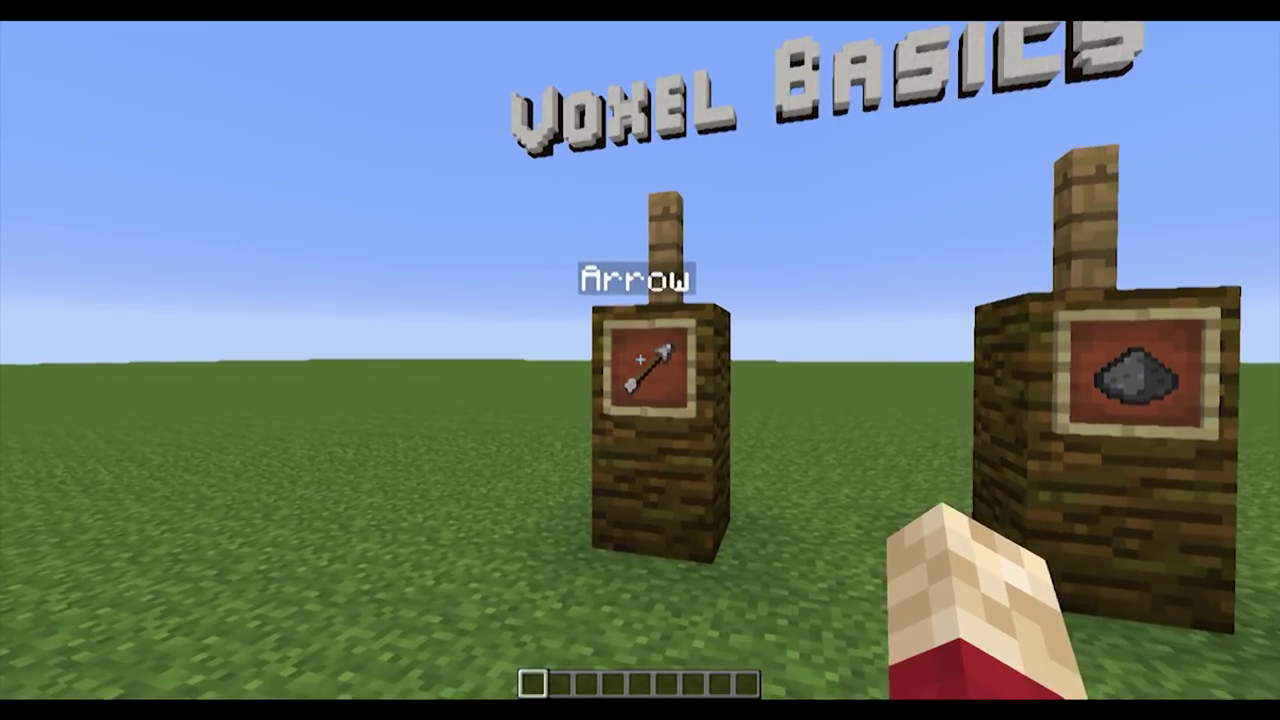
middle_click(640, 360)
key("2")
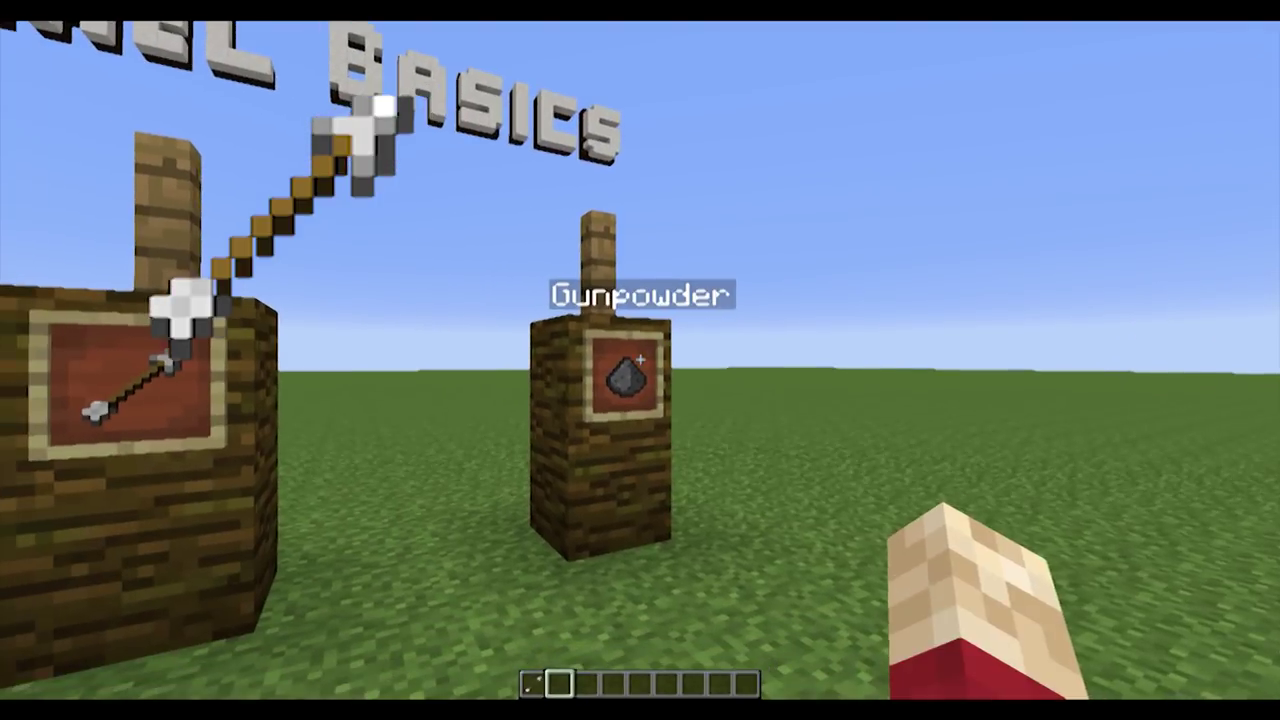
middle_click(640, 360)
key("s")
key("1")
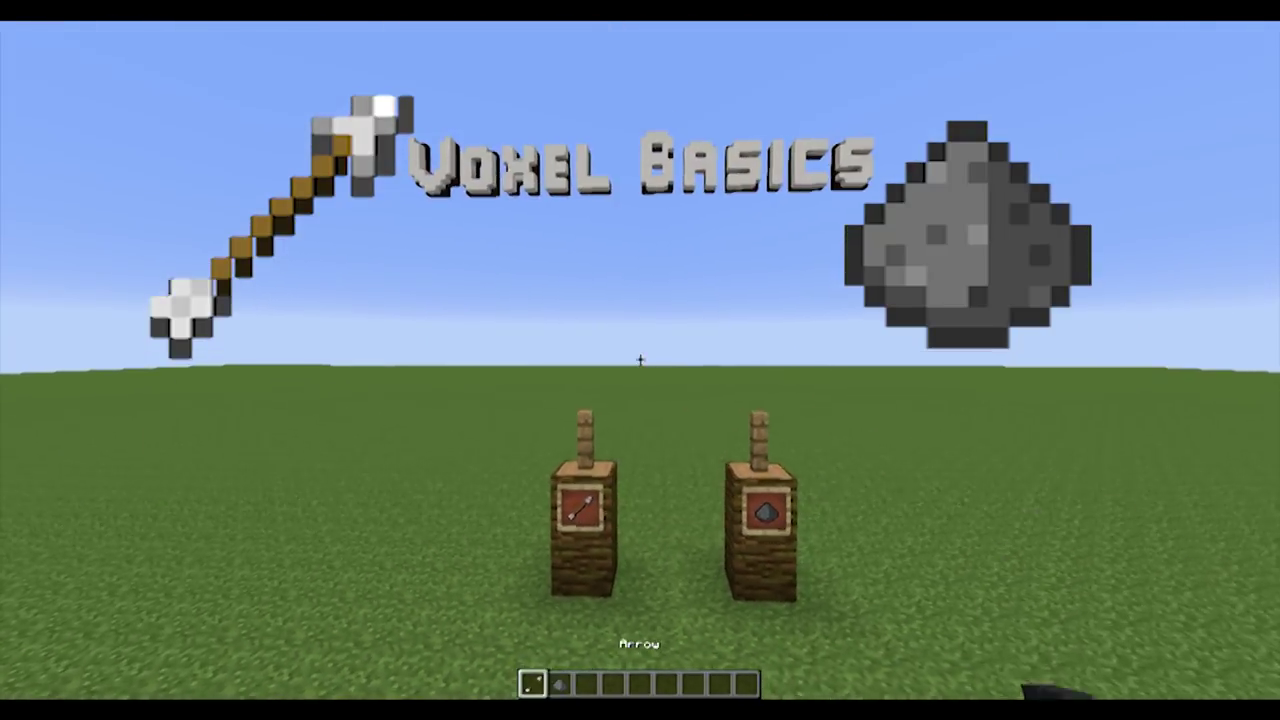
key("s")
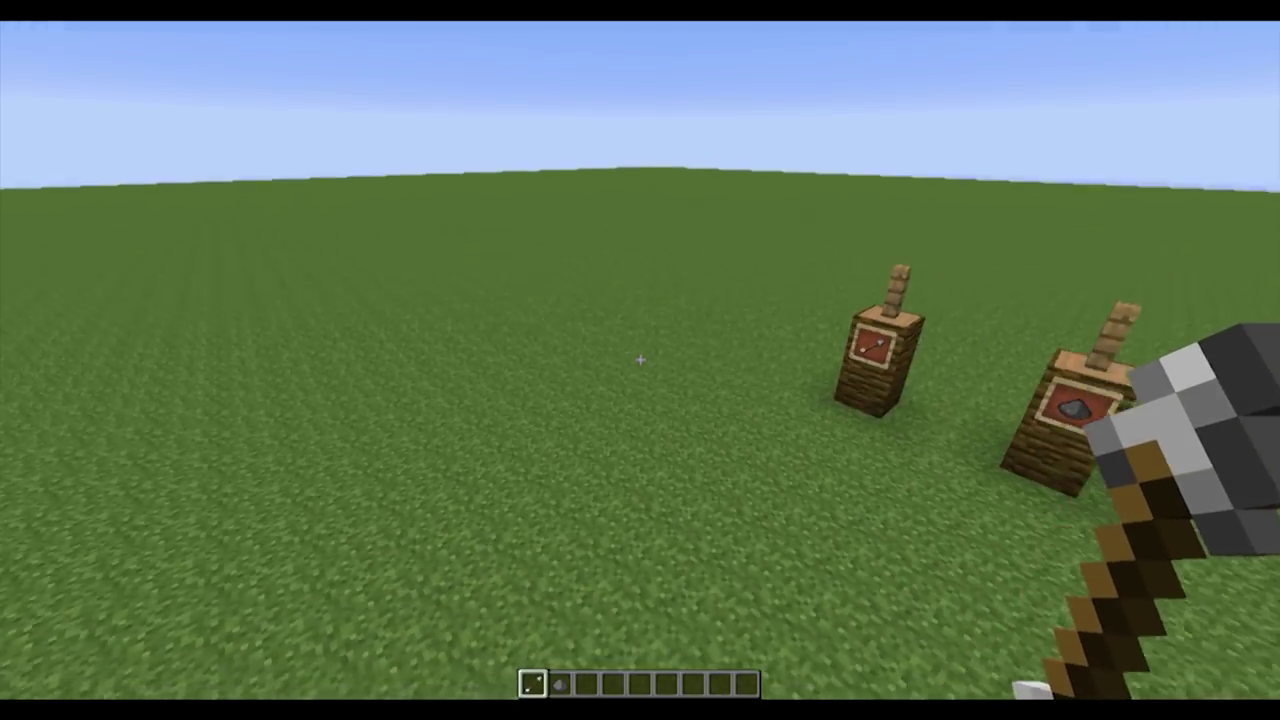
Use the arrow to remove blocks one at a time, making a small pit in the grass beside the posts
right_click(640, 359)
right_click(640, 359)
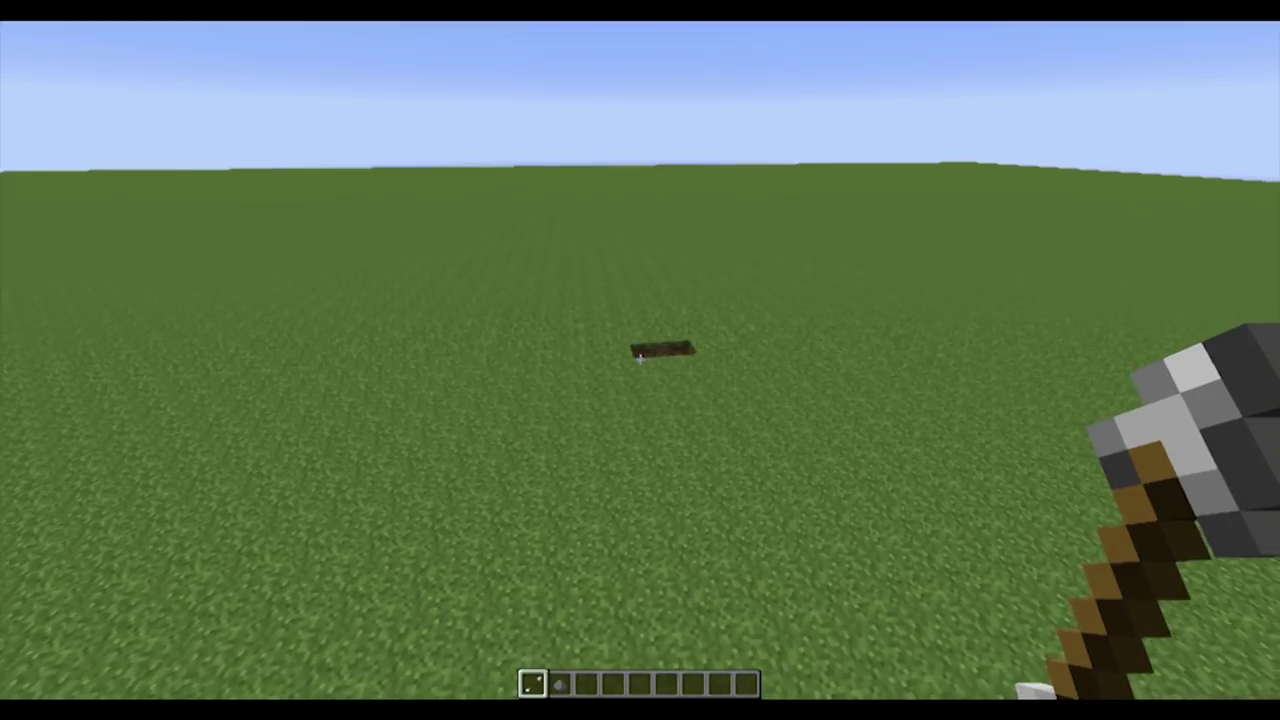
right_click(640, 359)
right_click(640, 359)
left_click(640, 360)
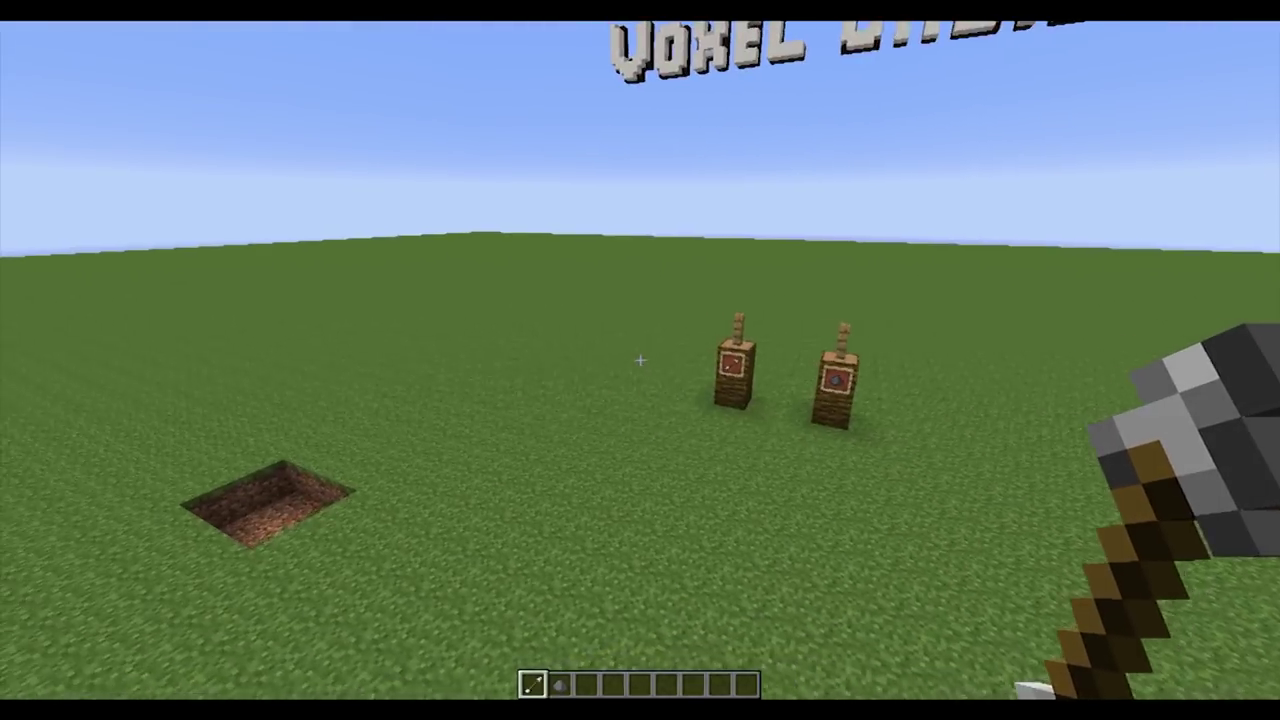
key("2")
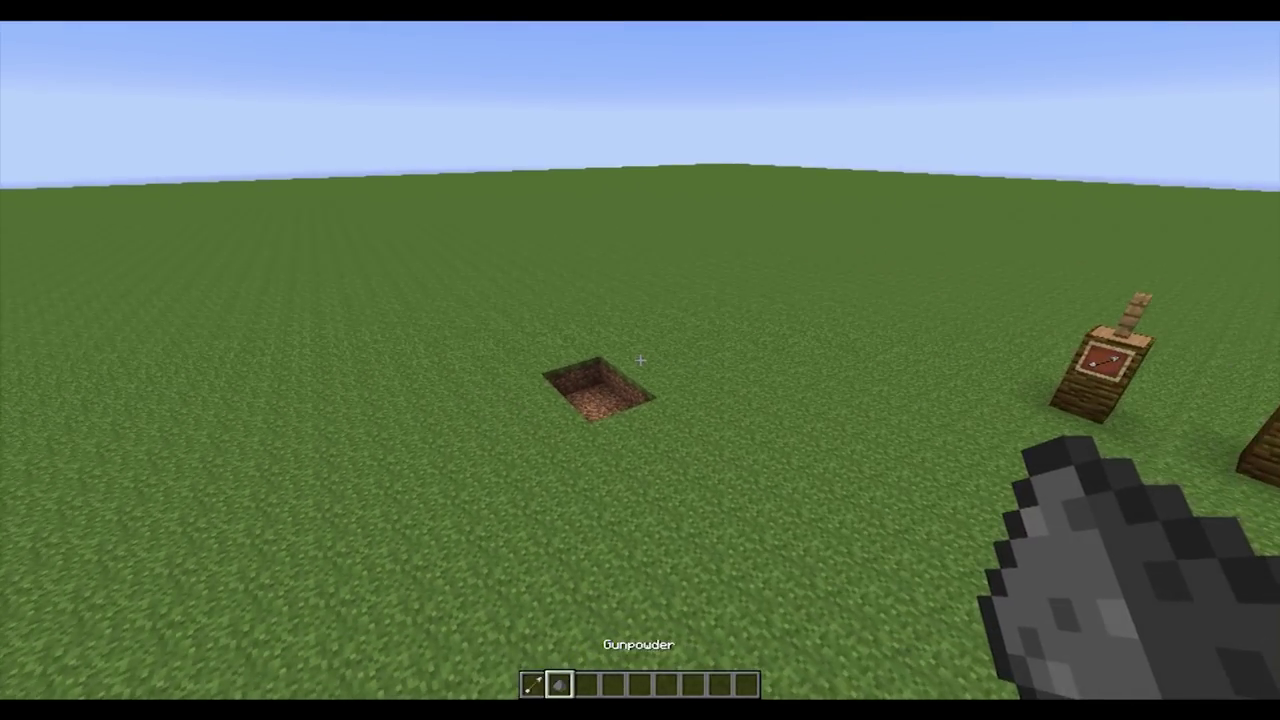
key("1")
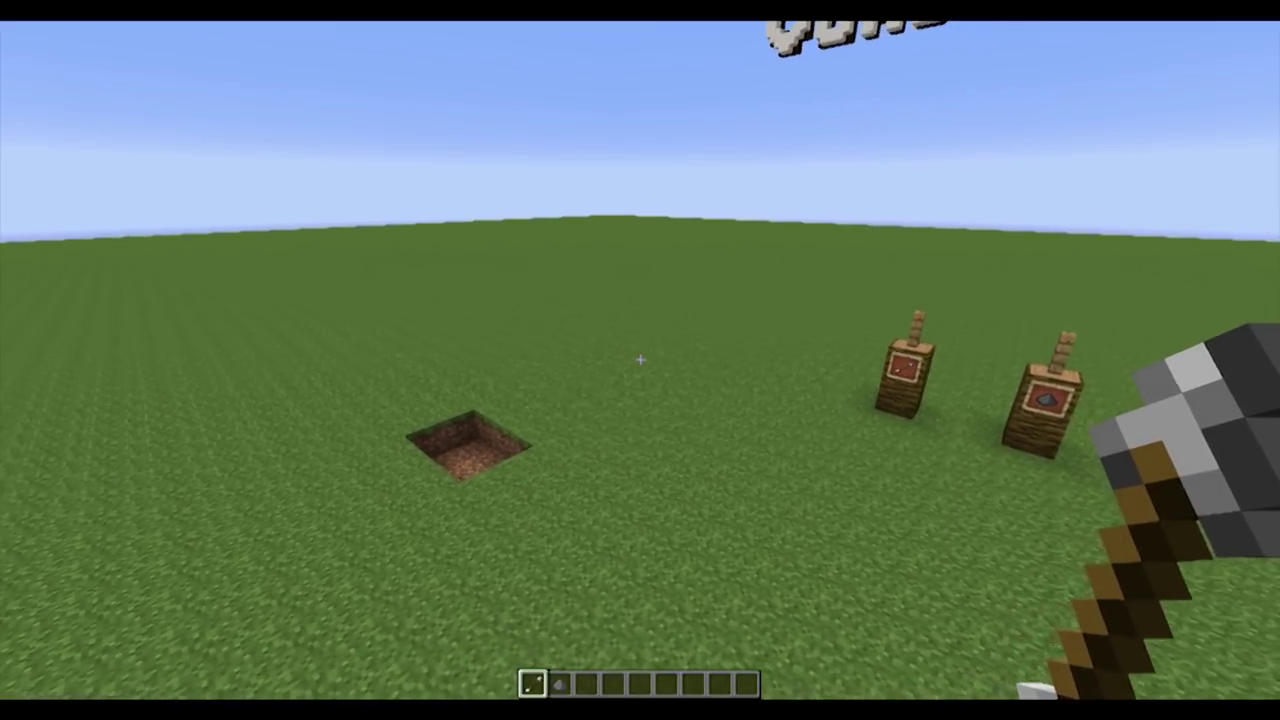
Set the brush to ball with /b b and carve a ball-shaped crater at the small pit
key("slash")
type("b ")
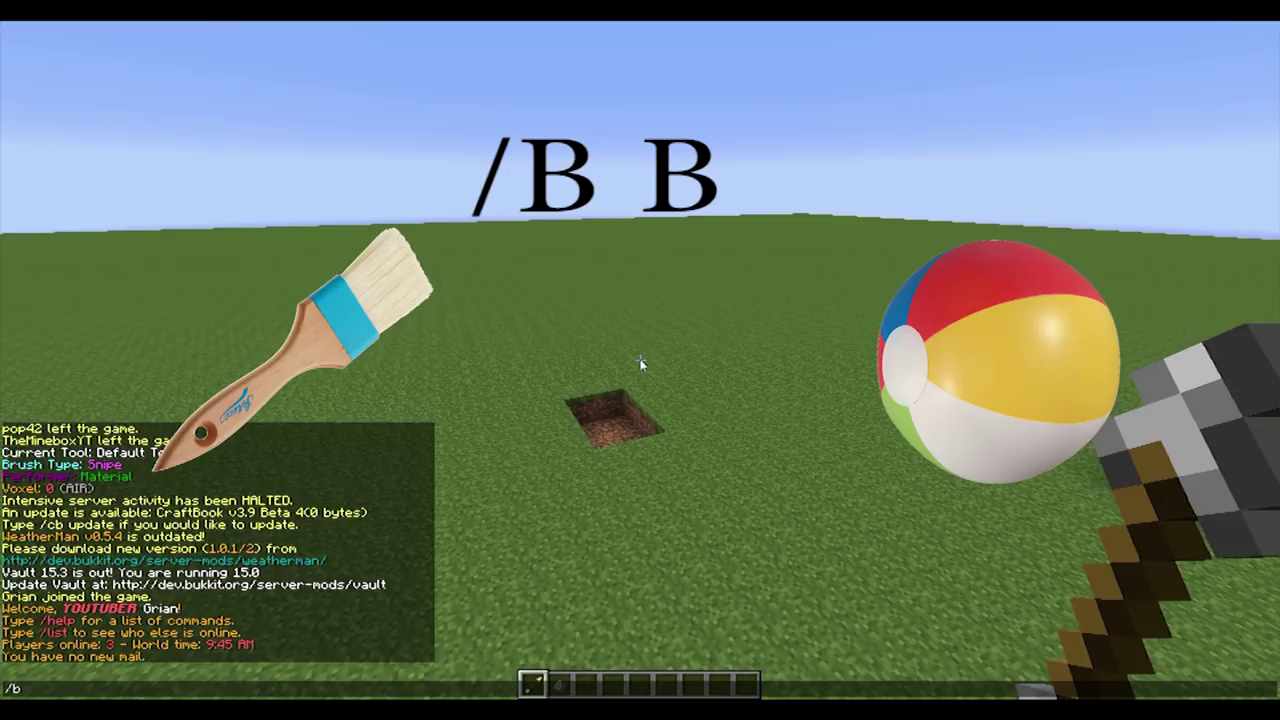
type("b")
key("Return")
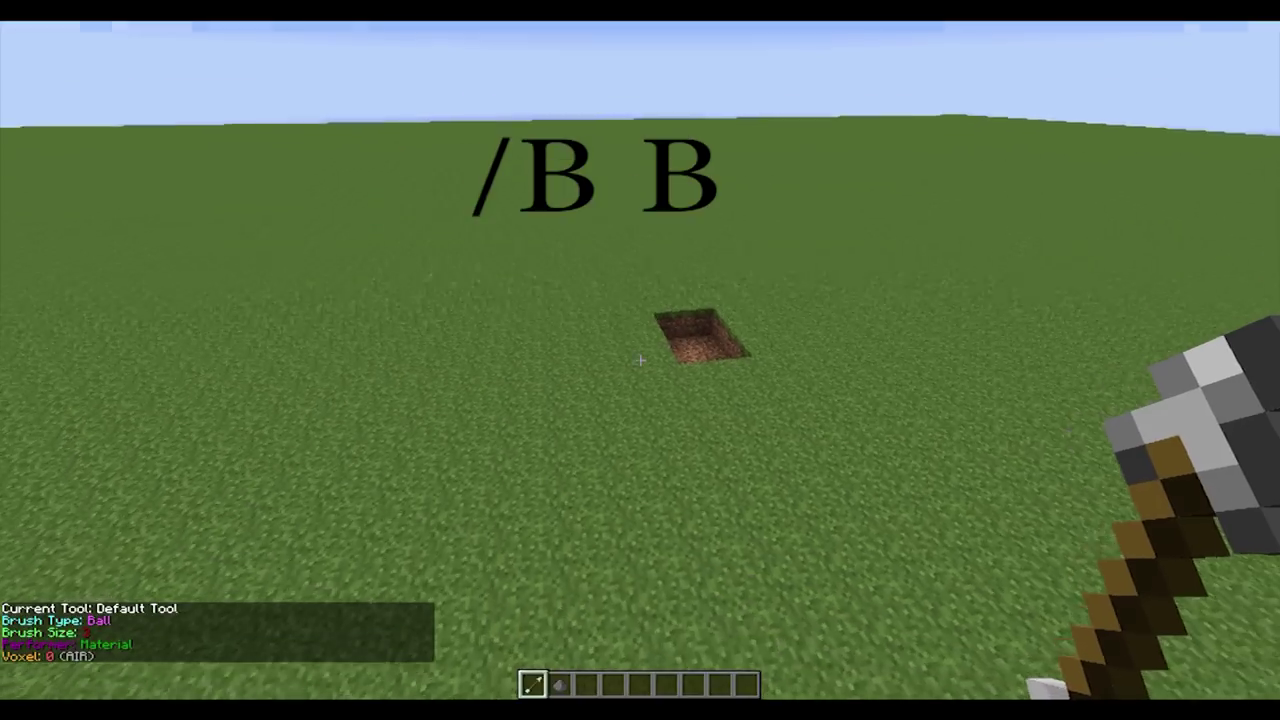
key("d")
key("space")
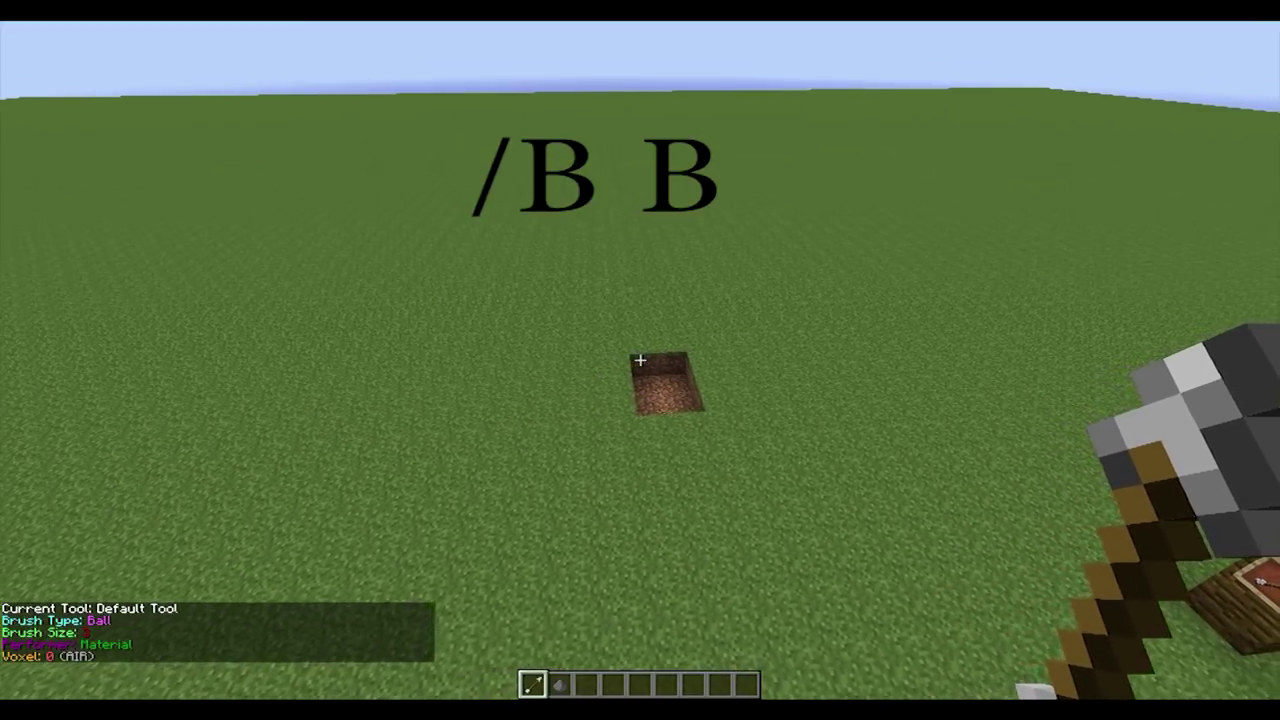
right_click(640, 360)
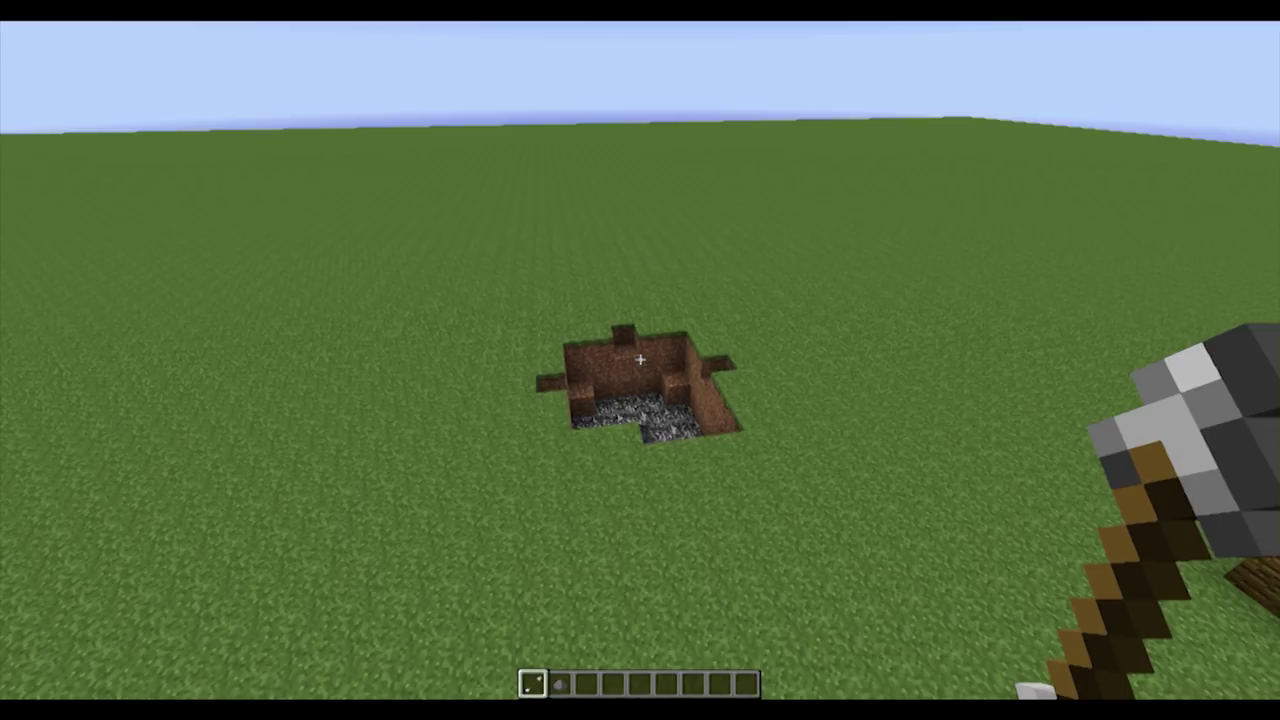
Increase the ball brush size with the /b size command and carve a wider crater over the existing one
key("slash")
type("b")
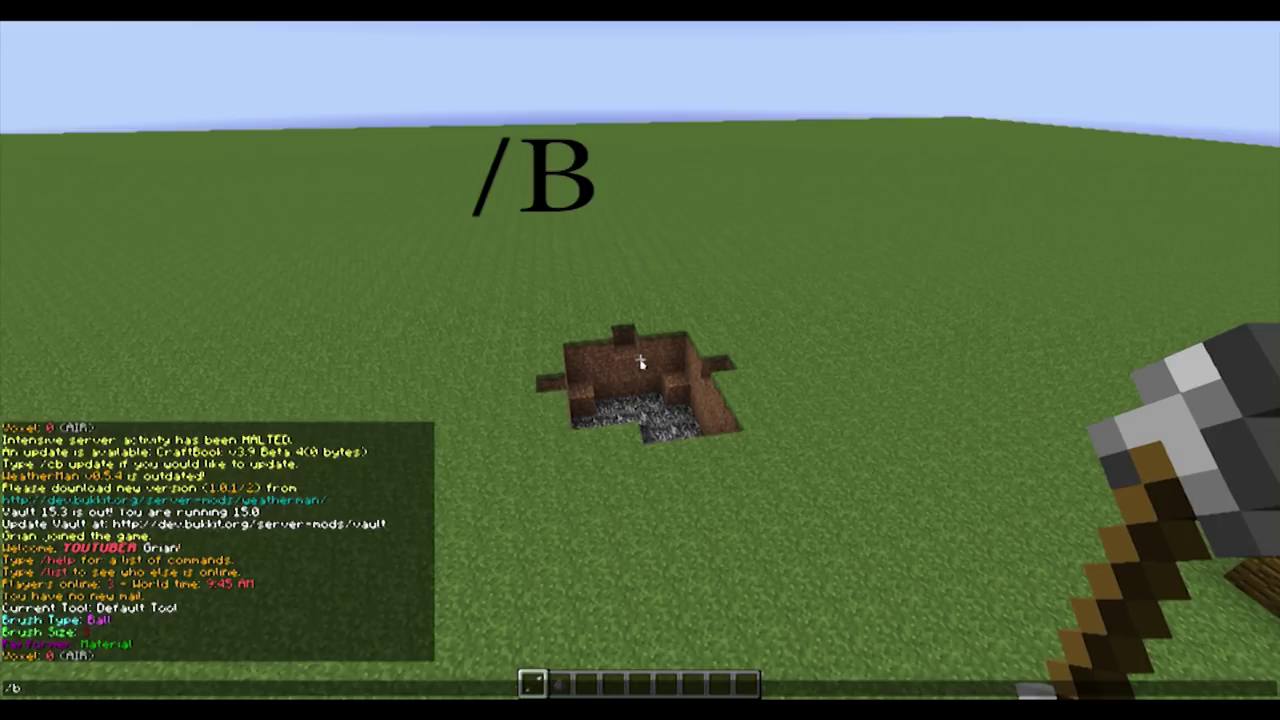
type(" 4")
key("Return")
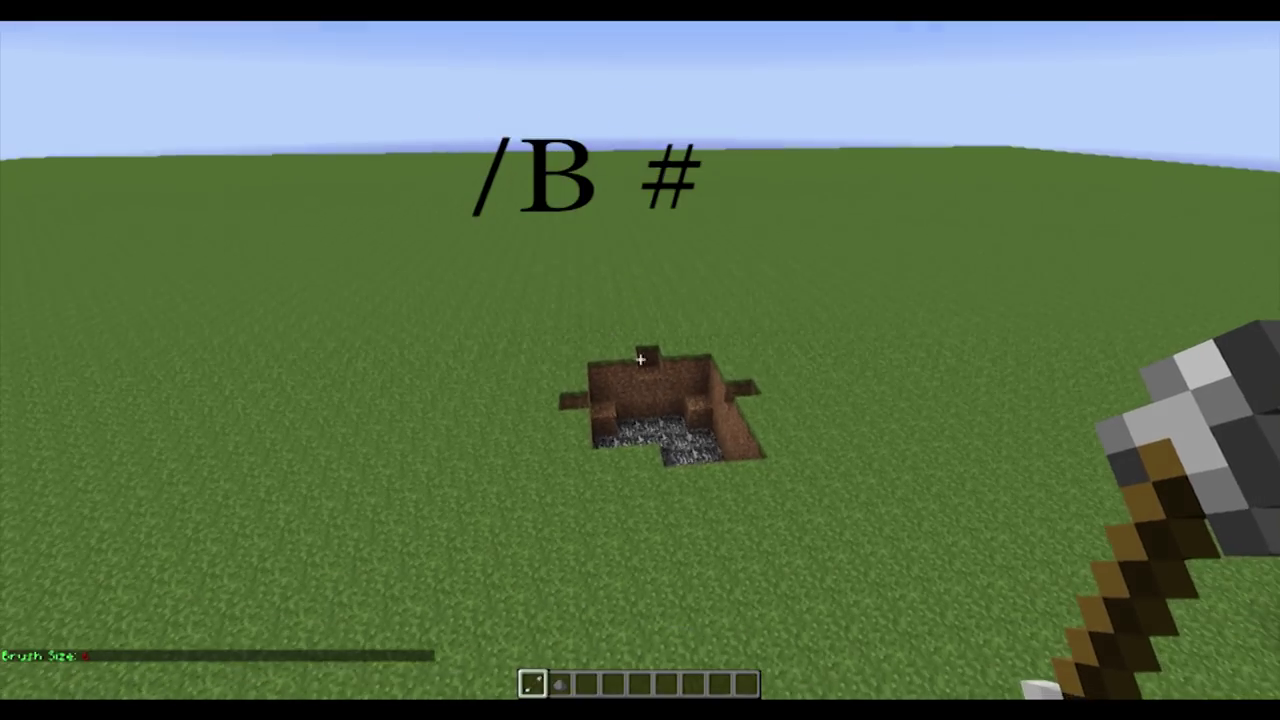
right_click(640, 360)
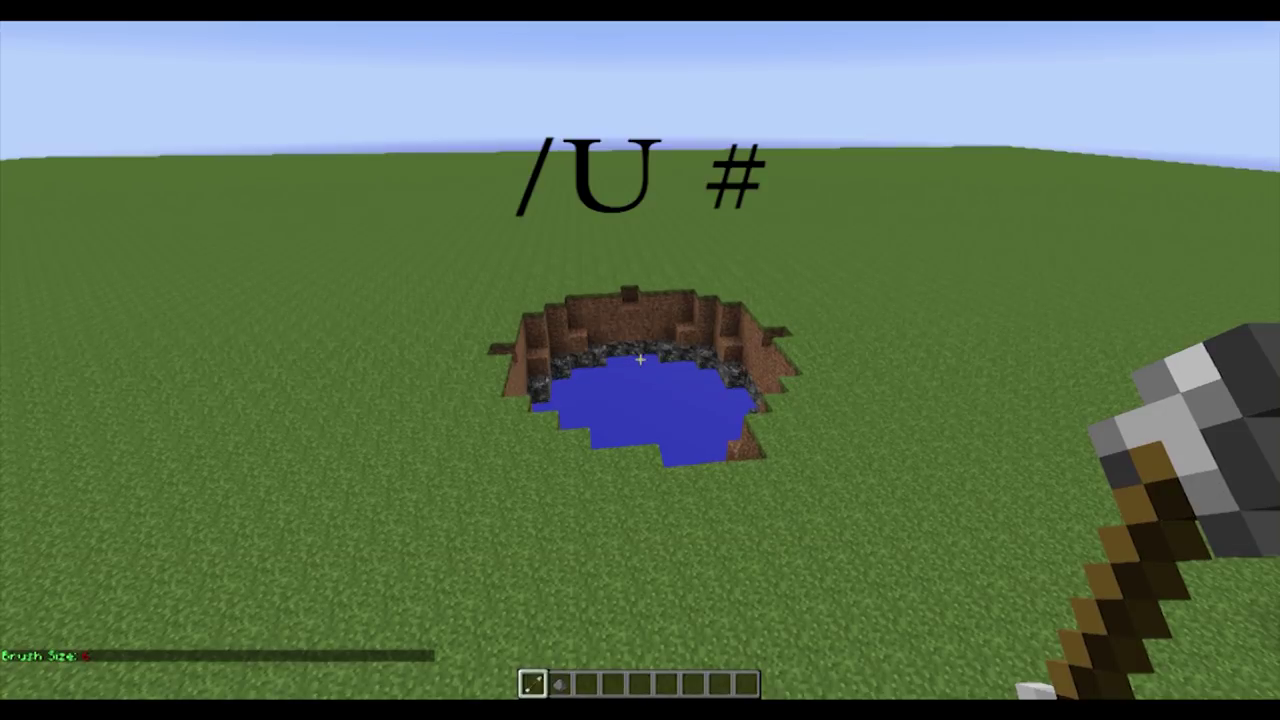
Undo the ball brush craters with the /u command
key("slash")
type("u")
key("Return")
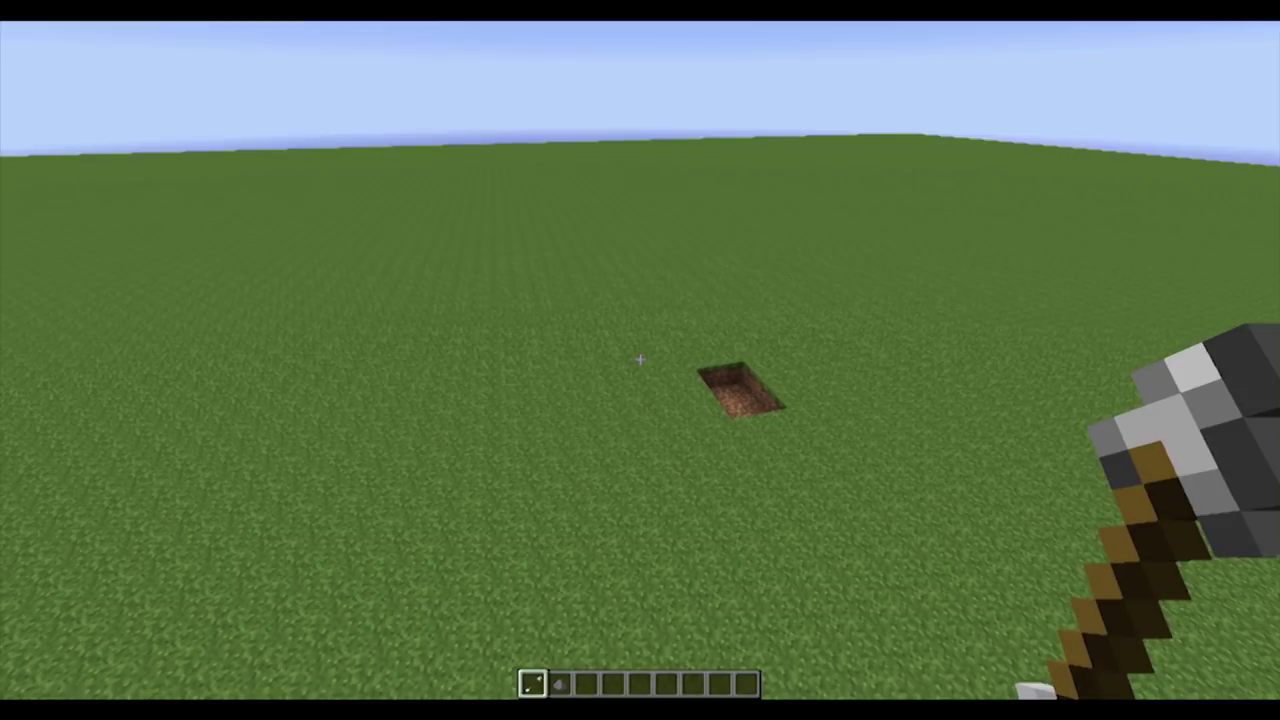
Set the voxel material to stone with /v stone and place two overlapping stone balls on the grass
key("slash")
type("v stone")
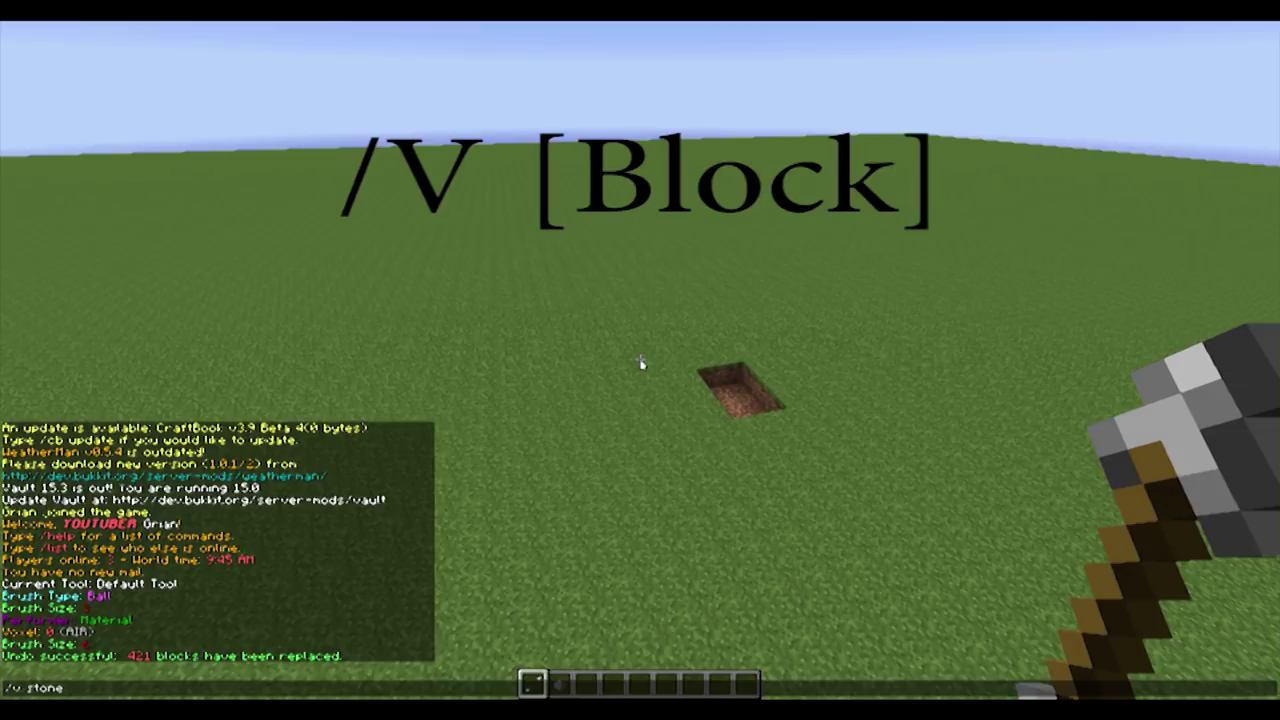
key("Return")
right_click(640, 359)
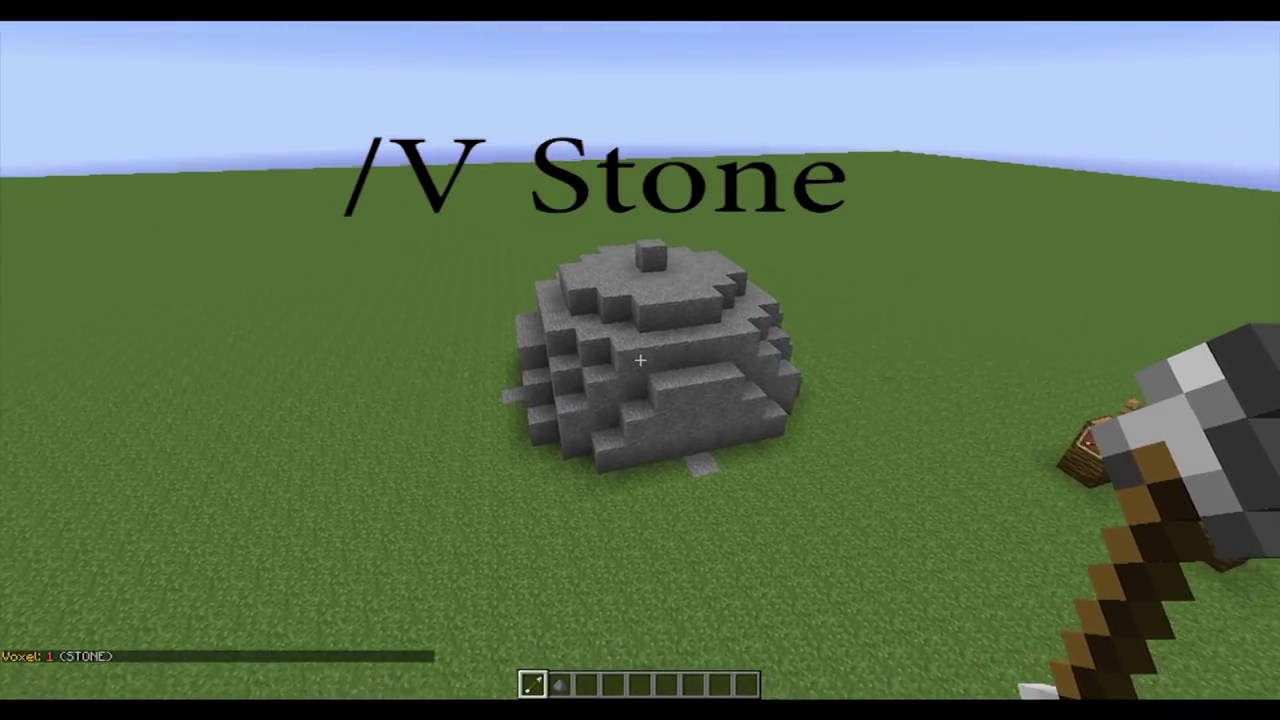
right_click(640, 359)
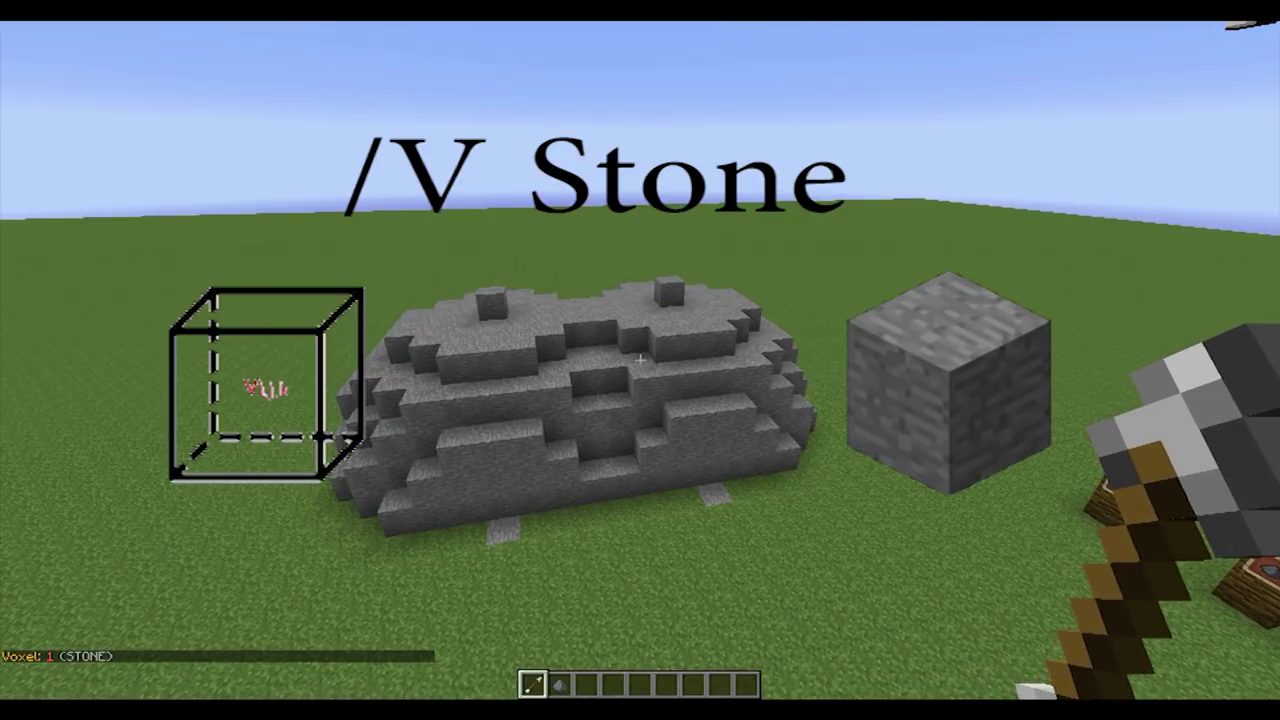
Change the voxel material to ice with /v ice and place ice balls beside the stone ones
type("v ice")
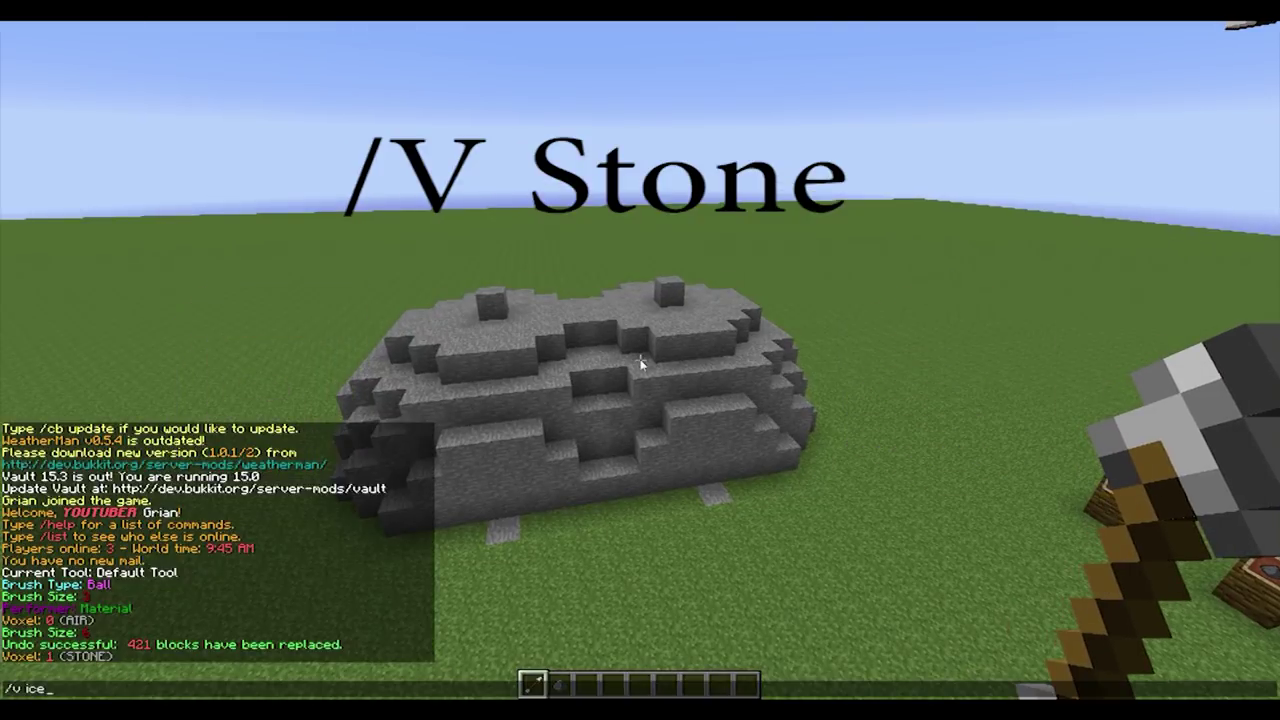
key("Return")
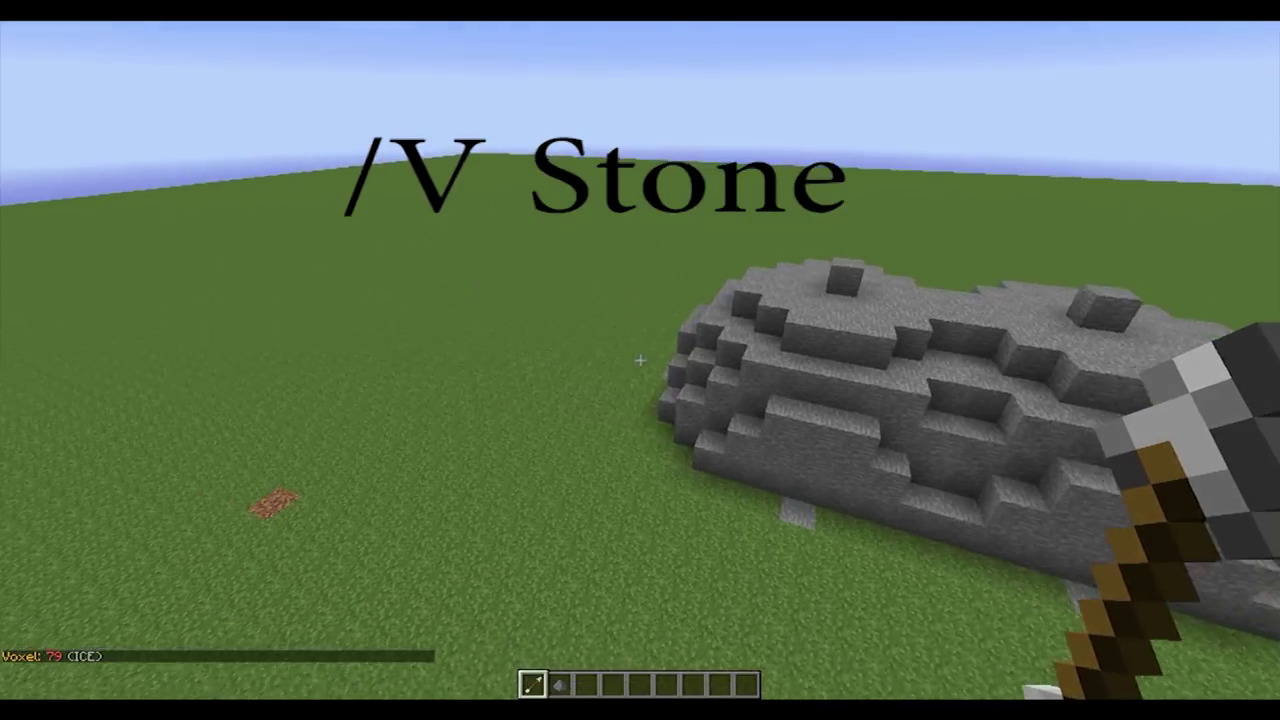
right_click(640, 360)
Undo the ice and stone balls with repeated /u commands
type("s/u")
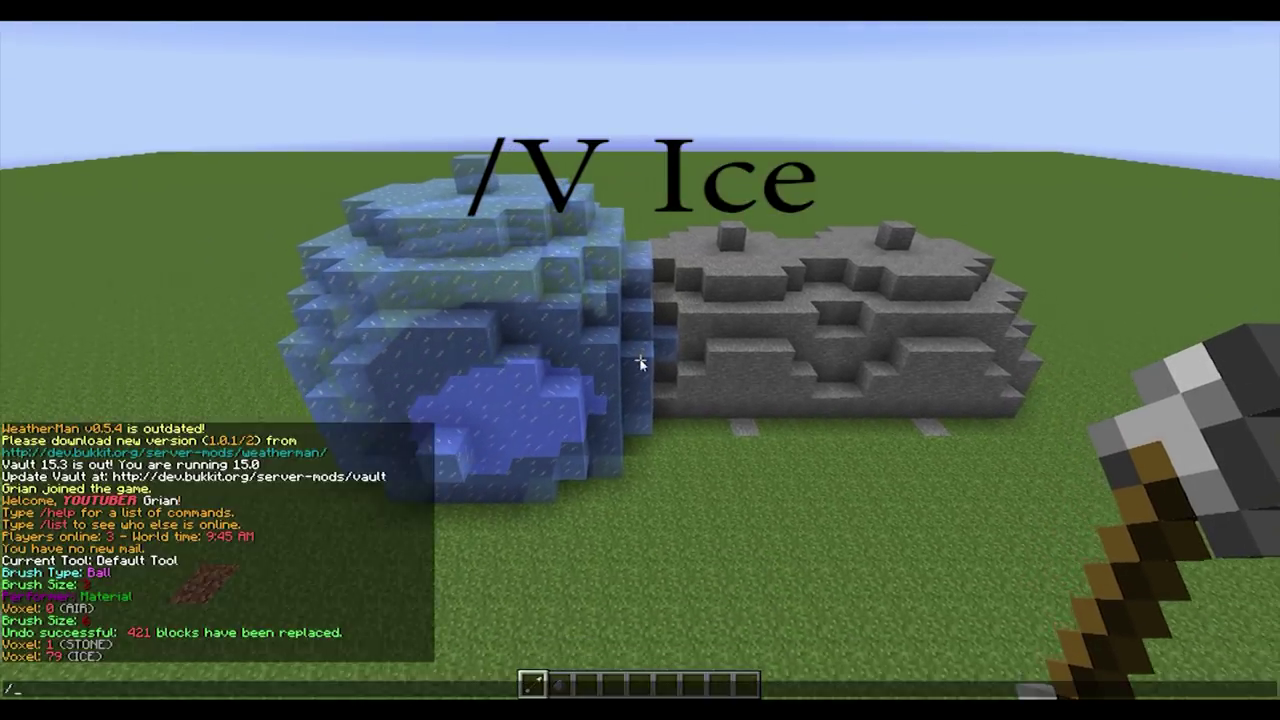
key("Return")
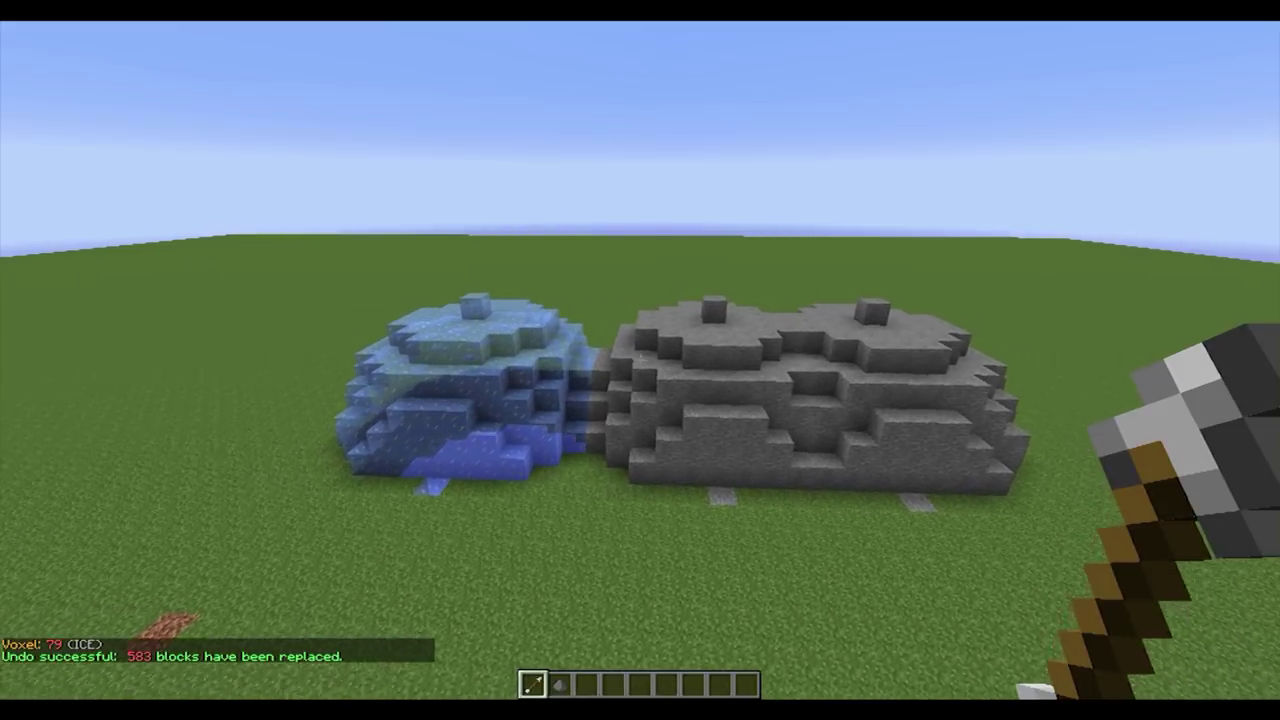
type("/u")
key("Return")
Set the brush to the erosion fill preset with /b e fill and use the arrow to fill the small pit
scroll(640, 360, "down", 1)
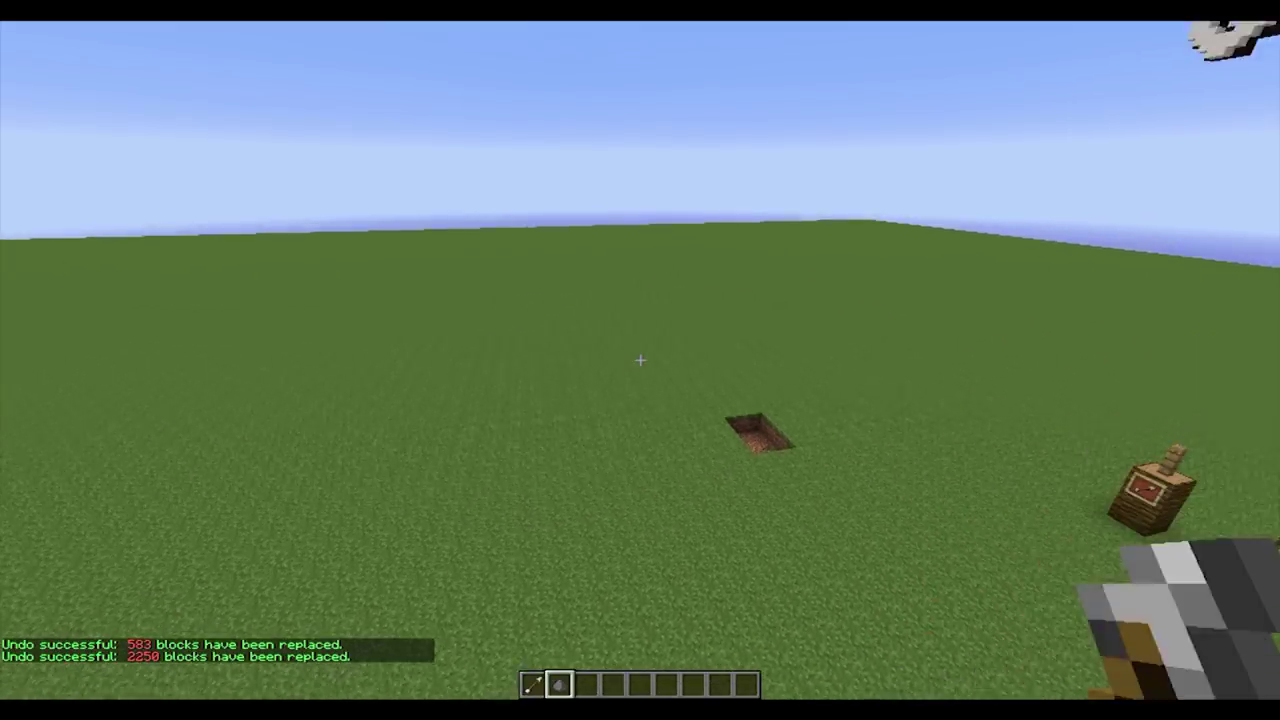
scroll(640, 360, "up", 1)
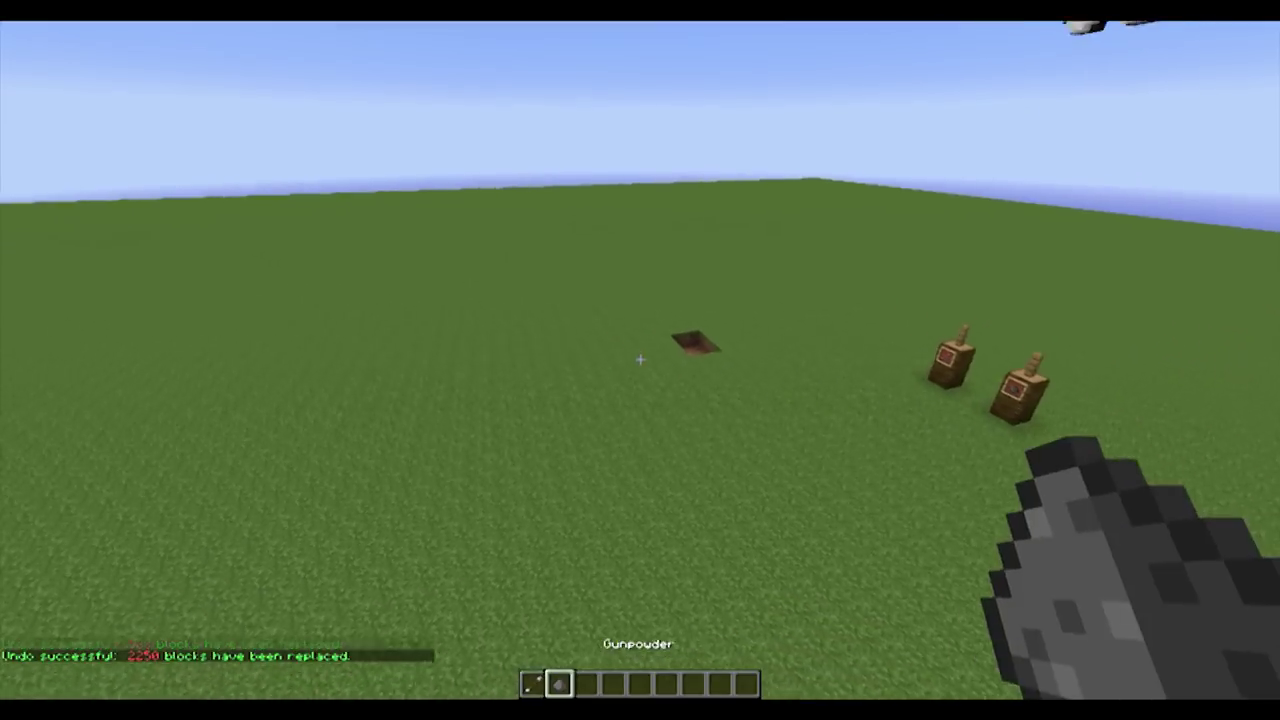
type("/b e")
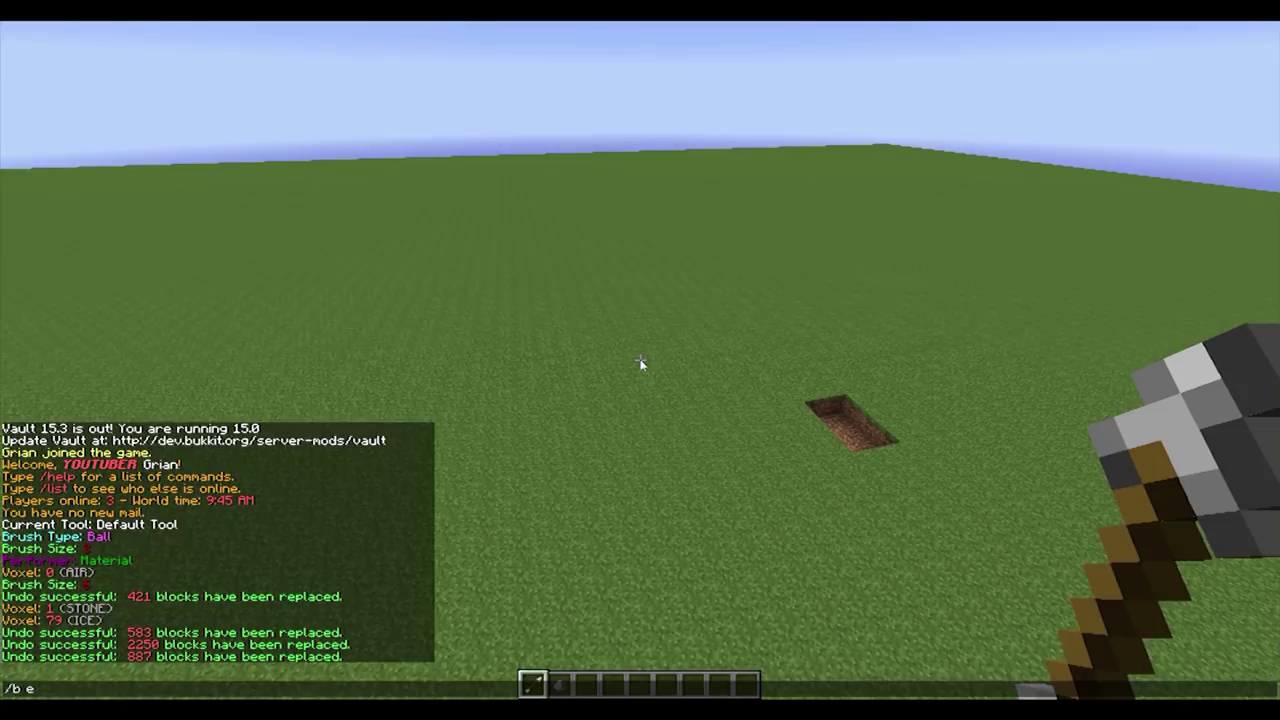
type("fill")
key("Return")
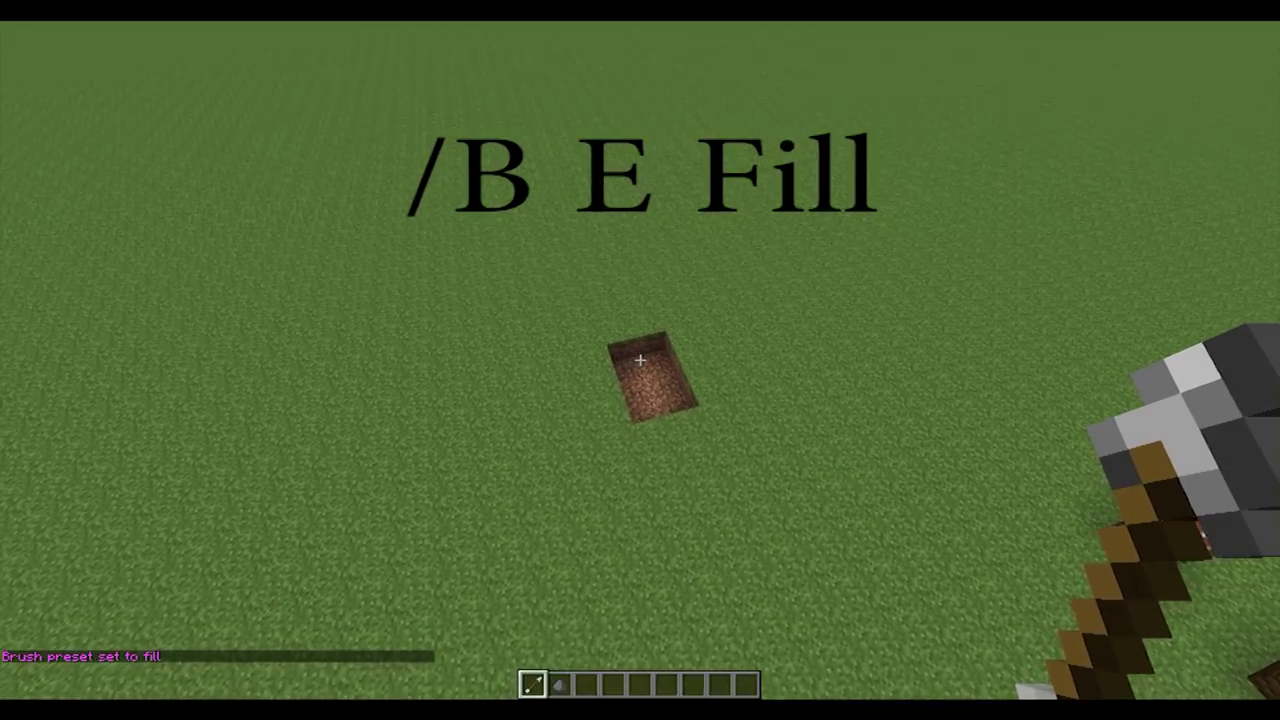
right_click(640, 360)
Dig a small hole in the grass by hand and erode it into a large pit with the gunpowder
scroll(640, 360, "down", 1)
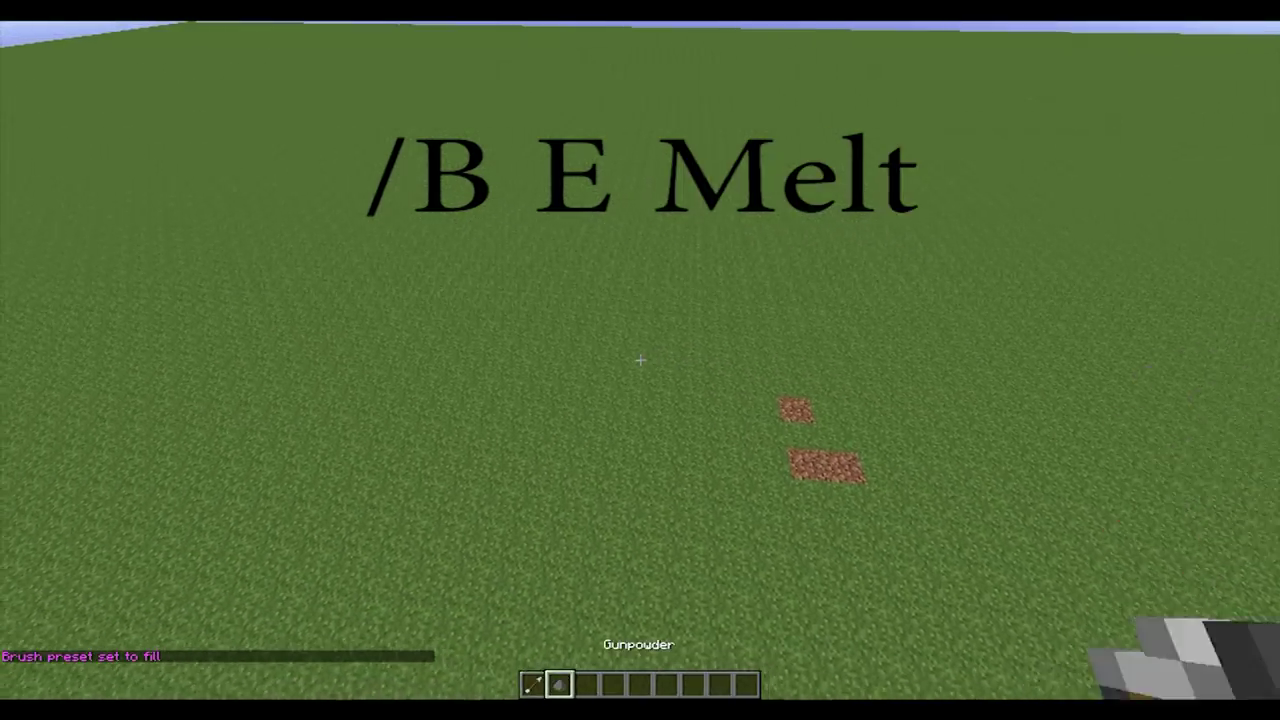
key("3")
right_click(640, 360)
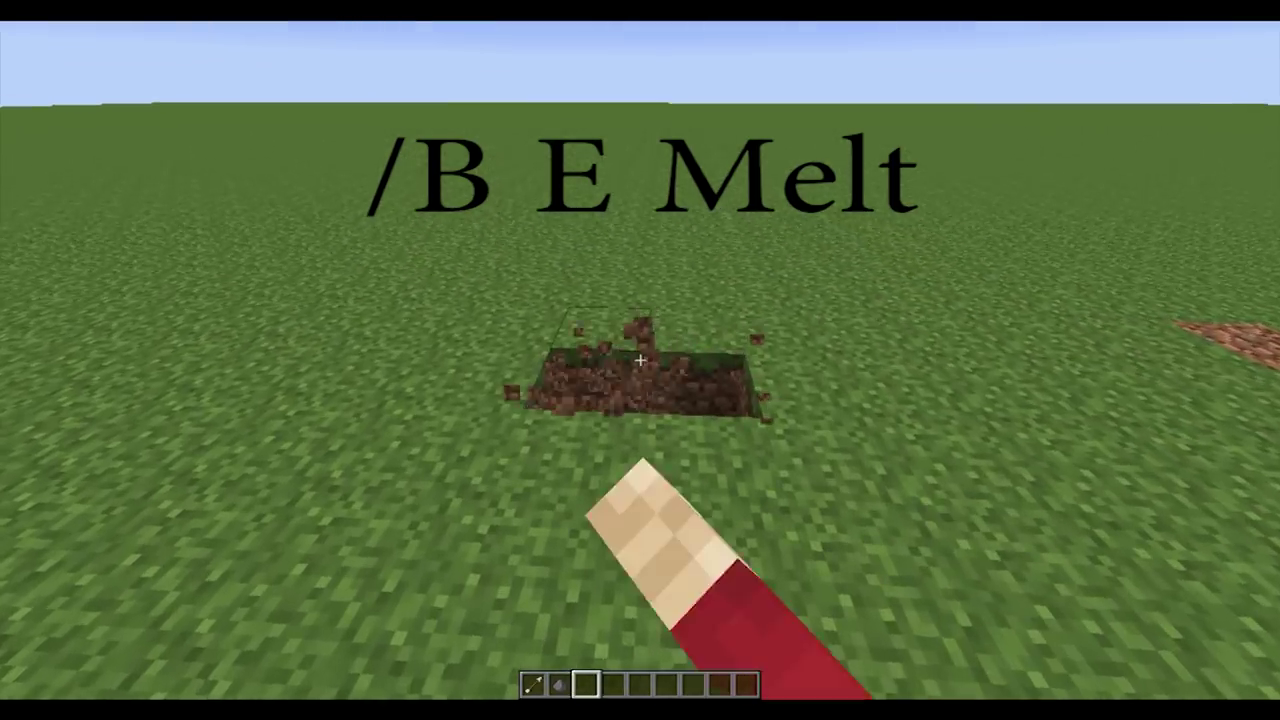
key("2")
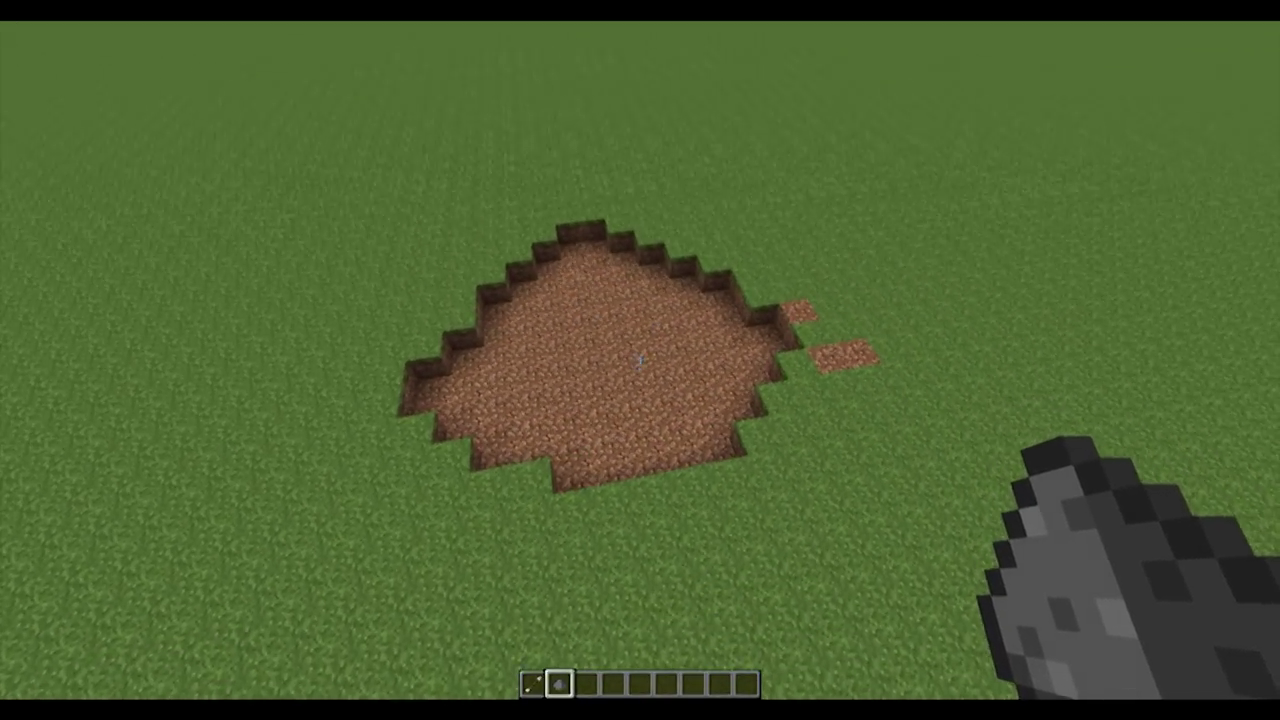
Switch between the arrow and the gunpowder to partly fill and re-erode the edges of the large pit
key("2")
key("1")
key("2")
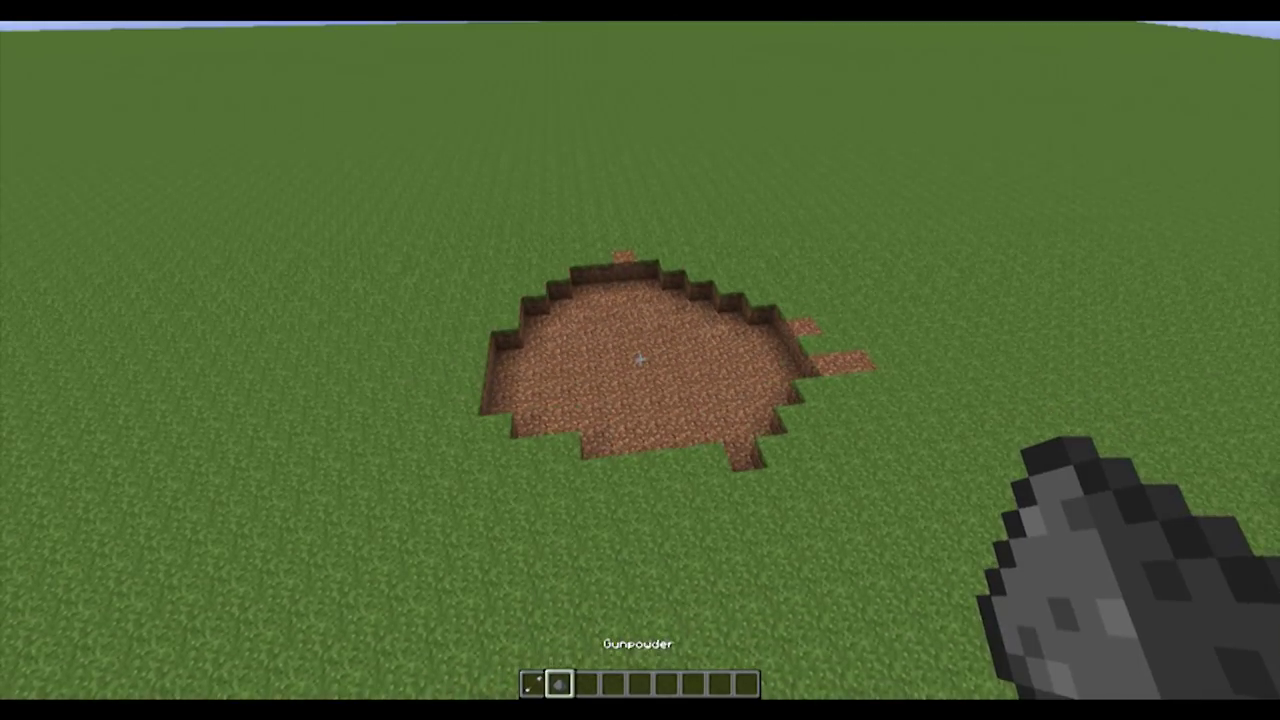
key("1")
right_click(640, 360)
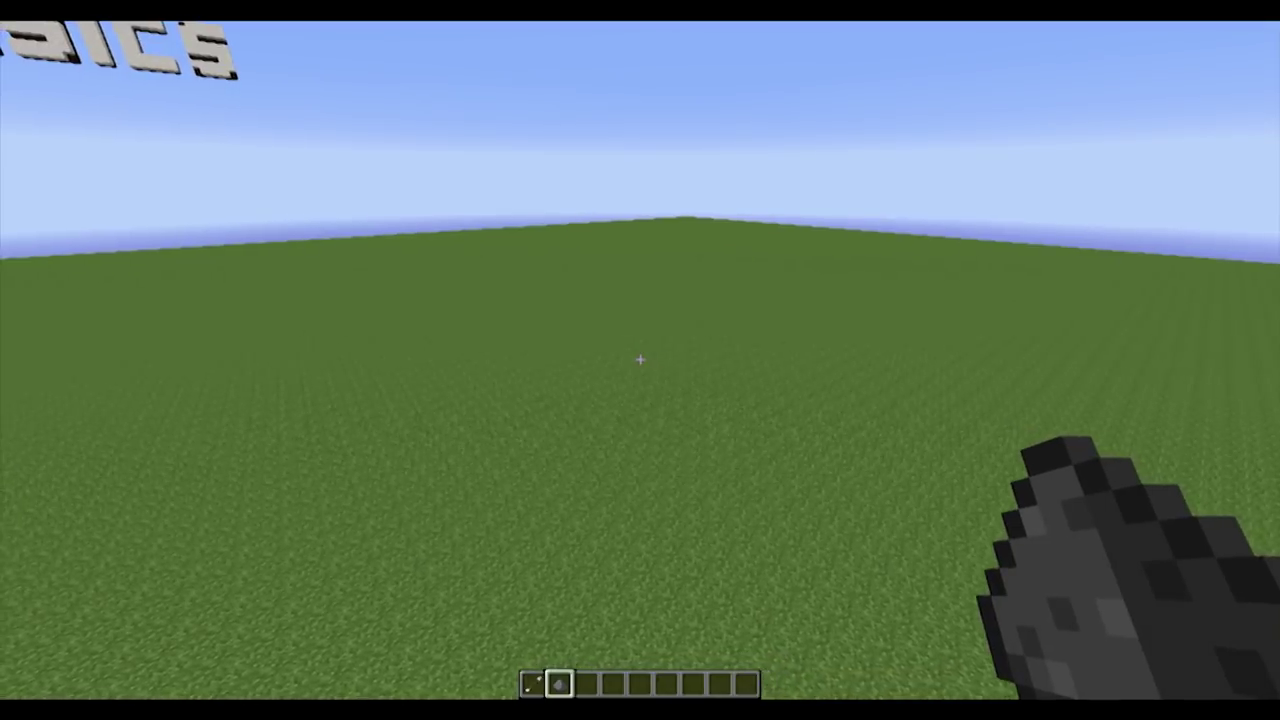
Set the brush to overlay with /b over and cover a wide area of grass with ice using the arrow
key("slash")
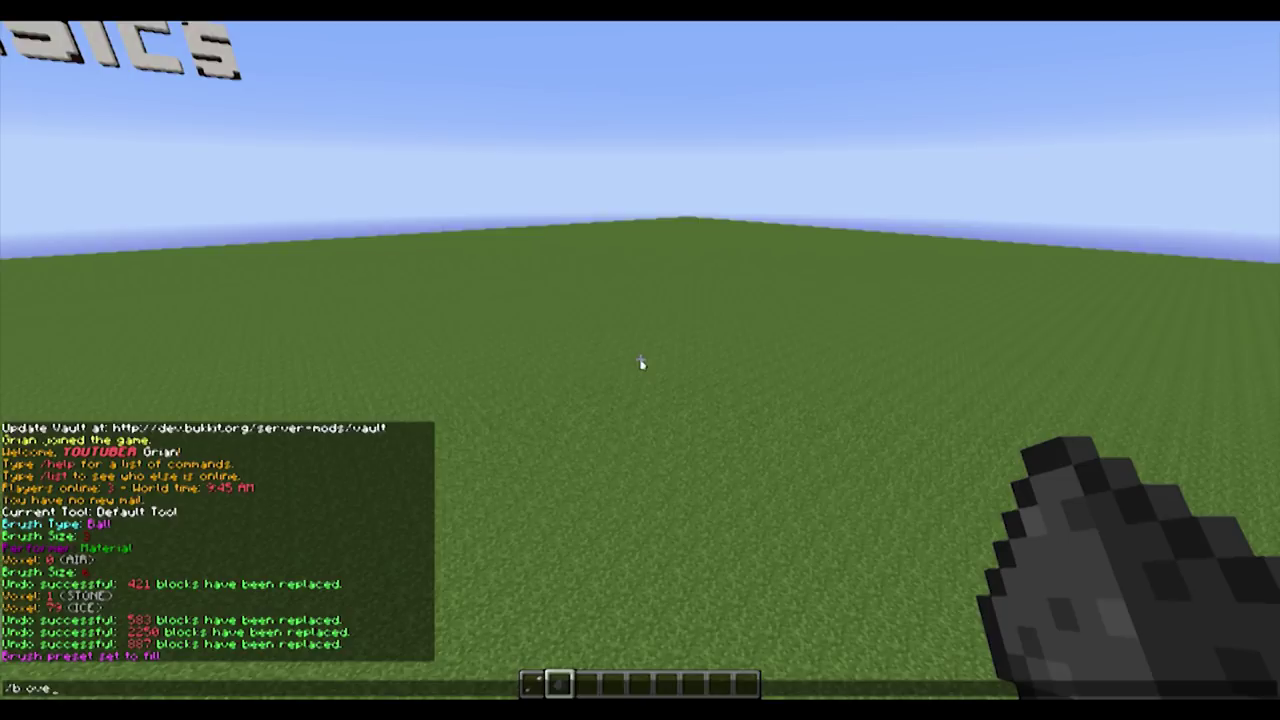
scroll(640, 360, "up", 1)
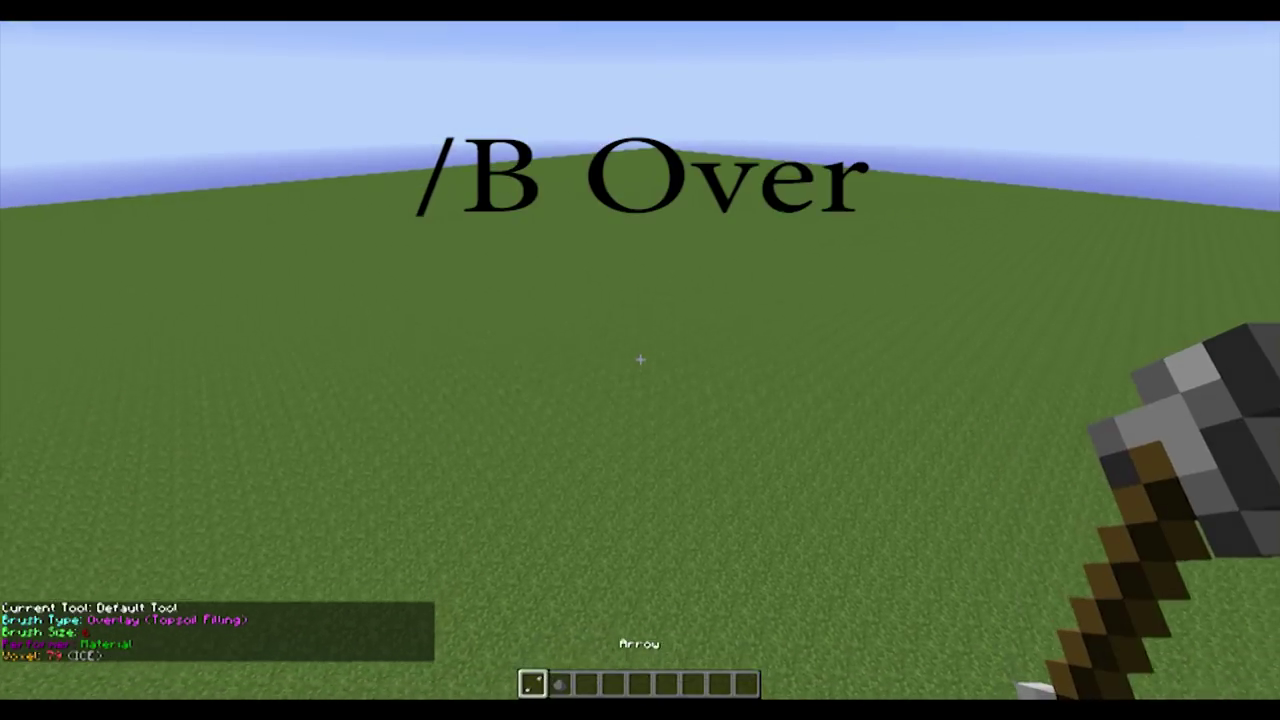
right_click(640, 360)
right_click(640, 360)
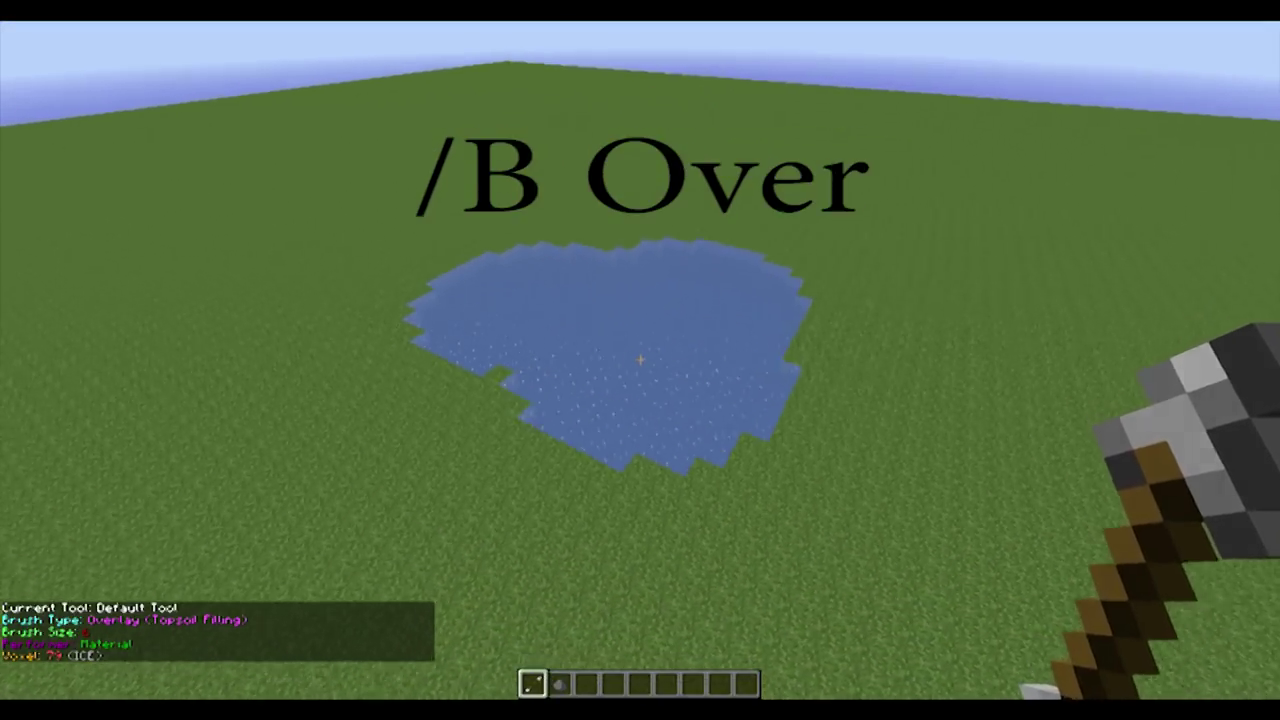
right_click(640, 360)
right_click(640, 360)
right_click(640, 360)
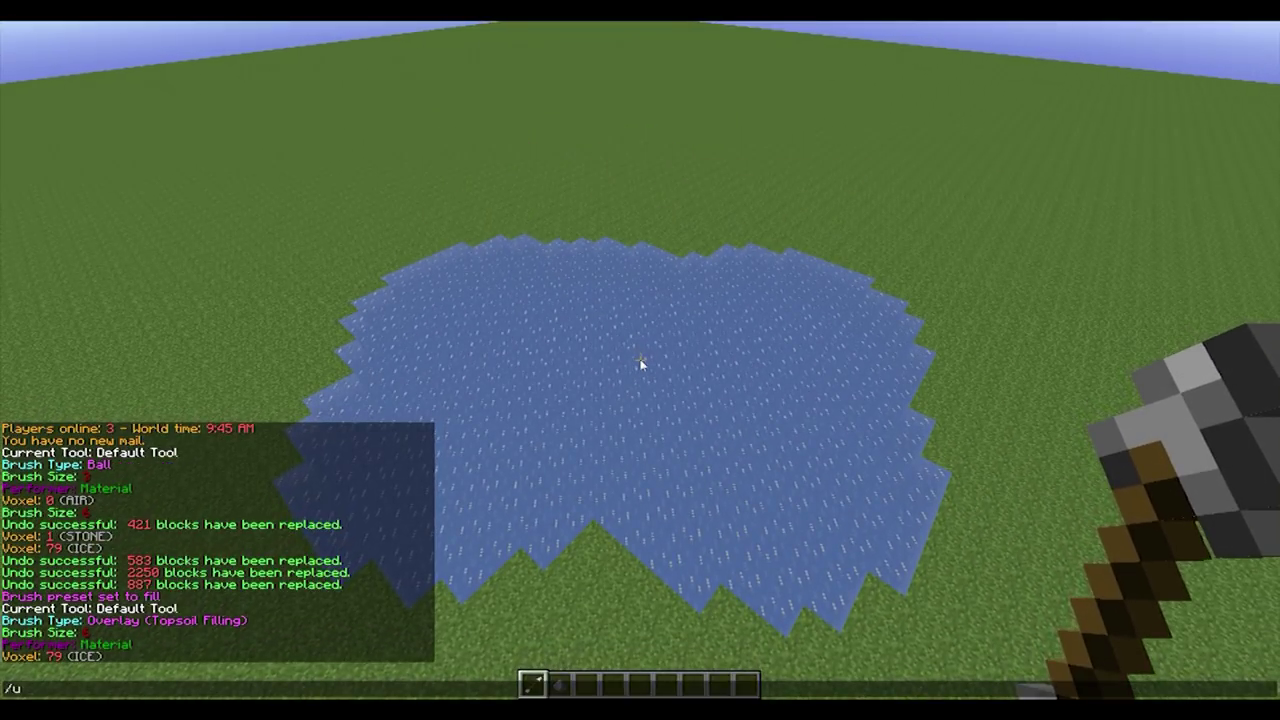
Undo the ice overlay strokes with repeated /u commands
key("Up")
key("Return")
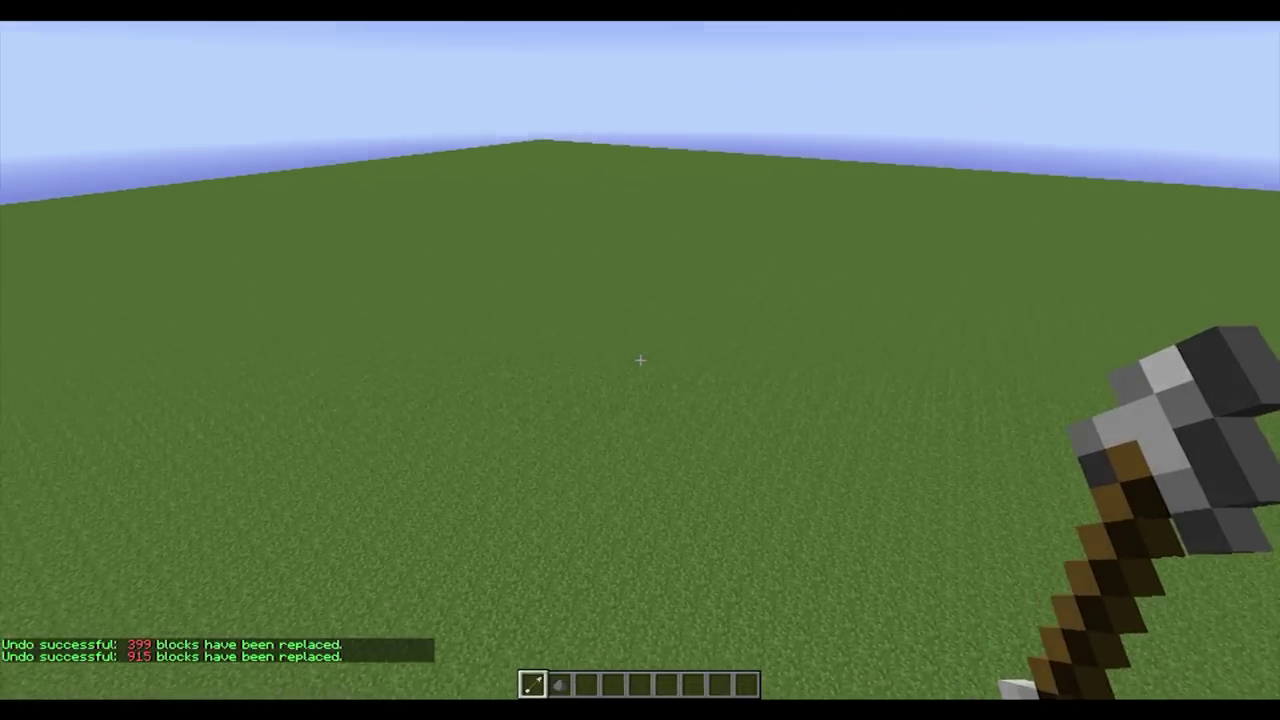
Set the voxel material to stone and overlay a large connected patch of grass with stone using the arrow
right_click(640, 360)
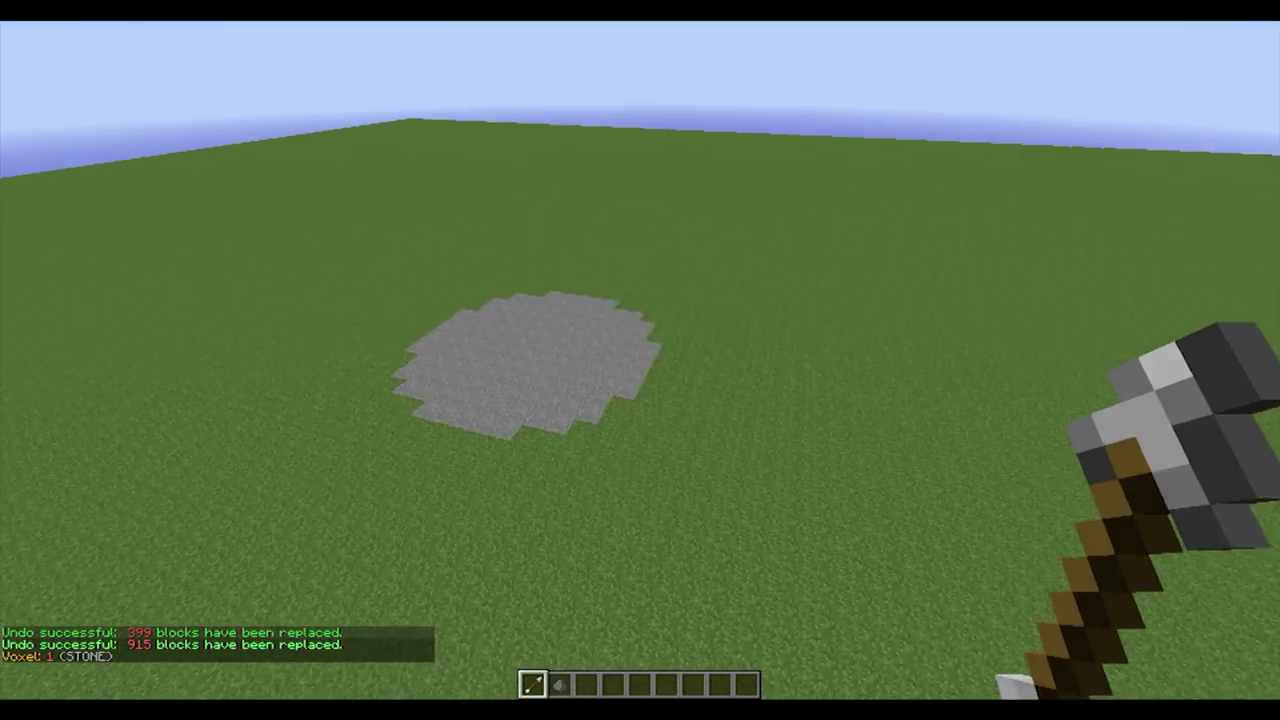
right_click(640, 360)
right_click(640, 360)
right_click(640, 360)
right_click(640, 360)
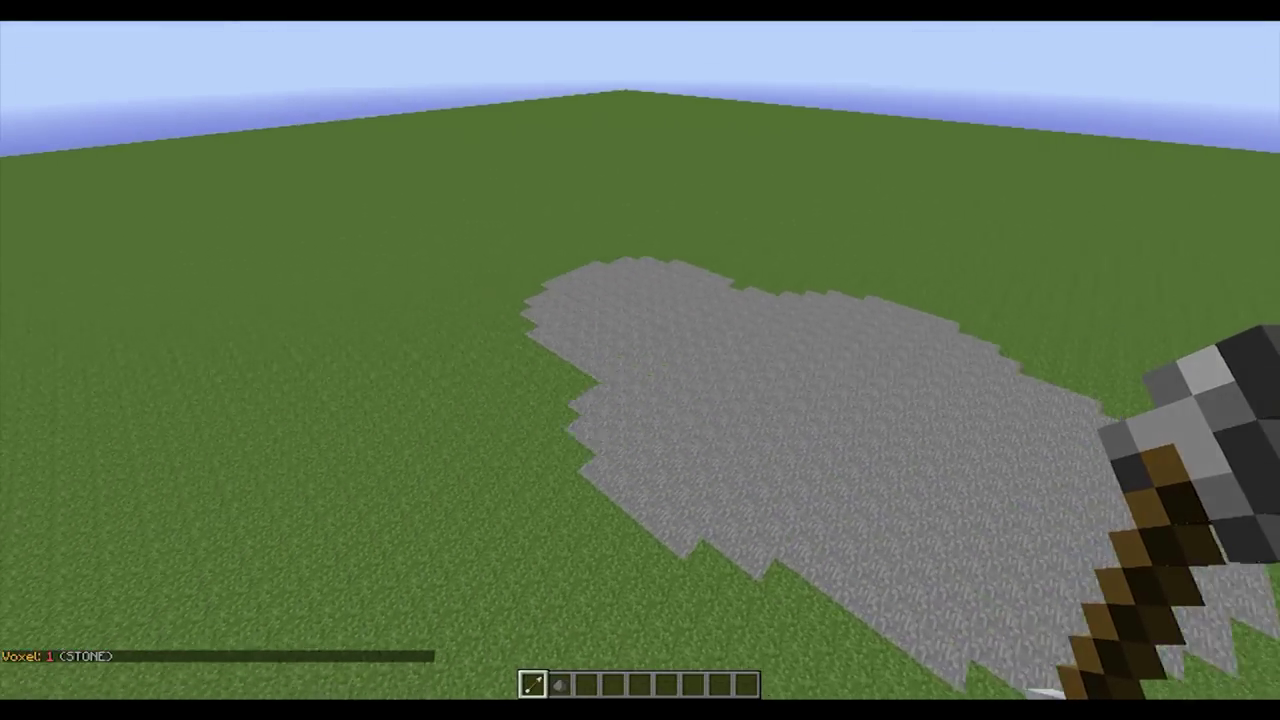
right_click(640, 360)
right_click(640, 360)
right_click(640, 360)
right_click(640, 360)
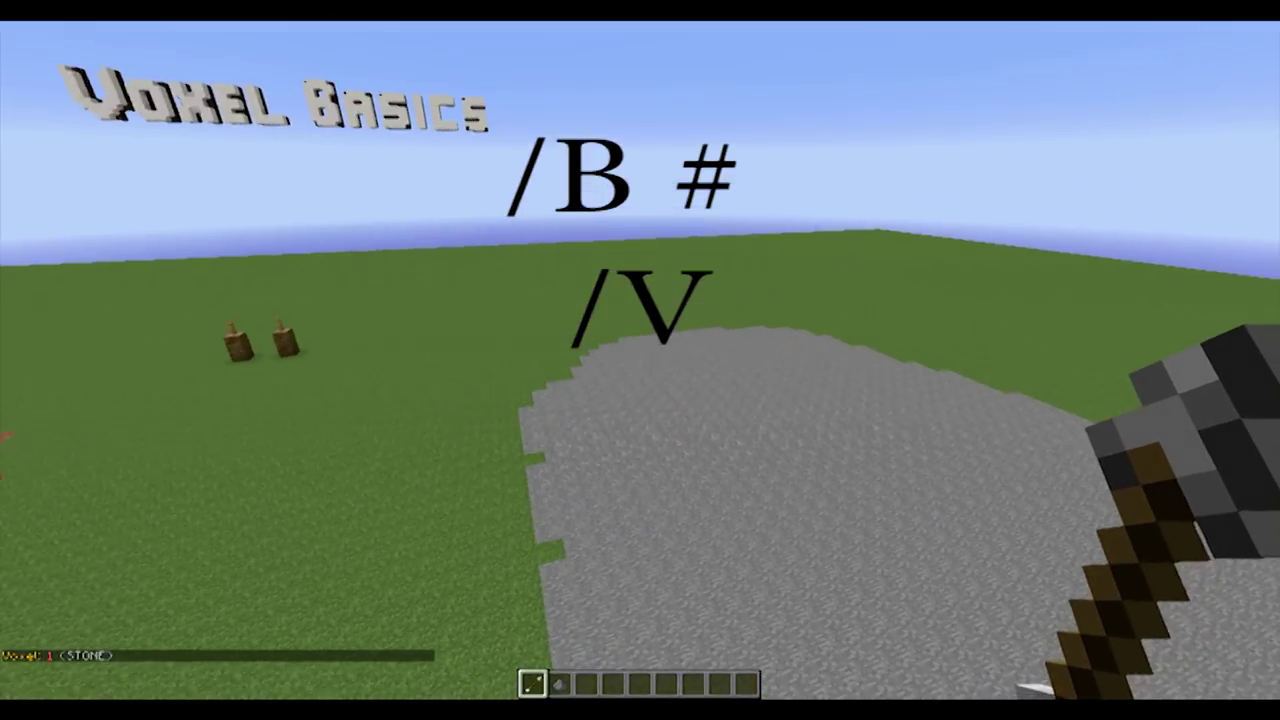
right_click(640, 360)
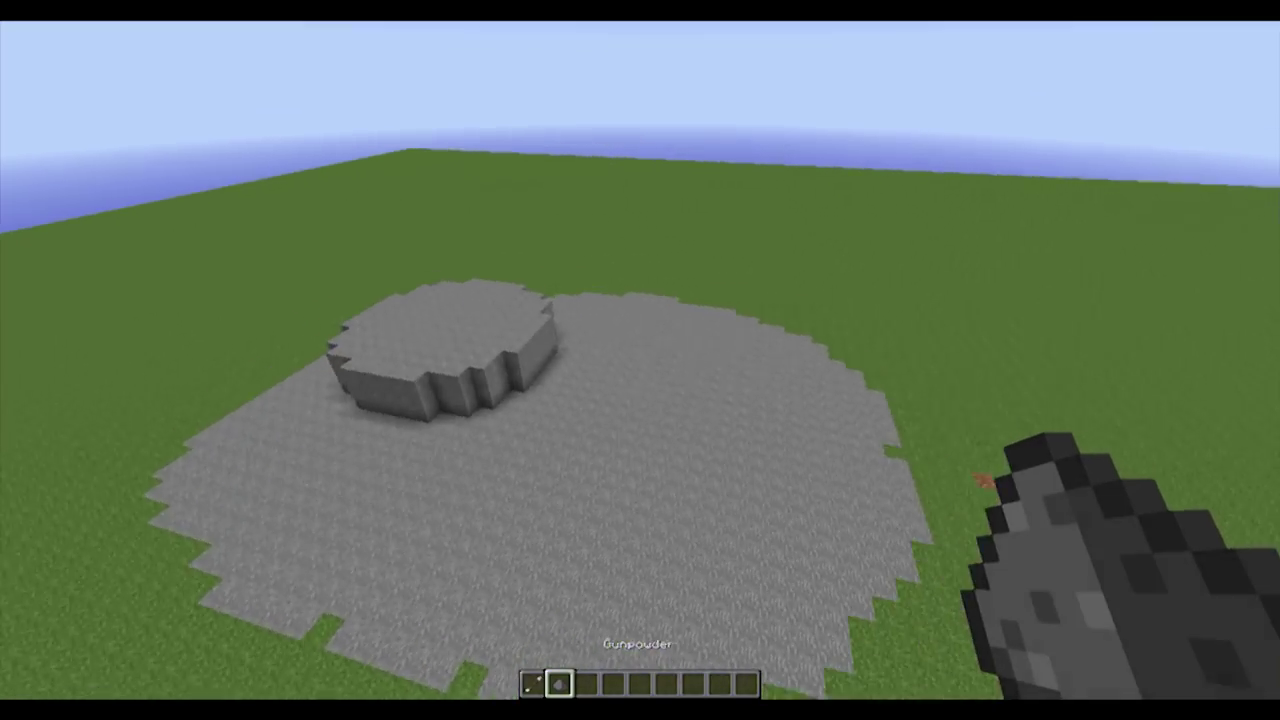
Stack thick raised stone discs on top of the stone patch using the gunpowder with the overlay brush
right_click(640, 360)
right_click(640, 360)
right_click(640, 360)
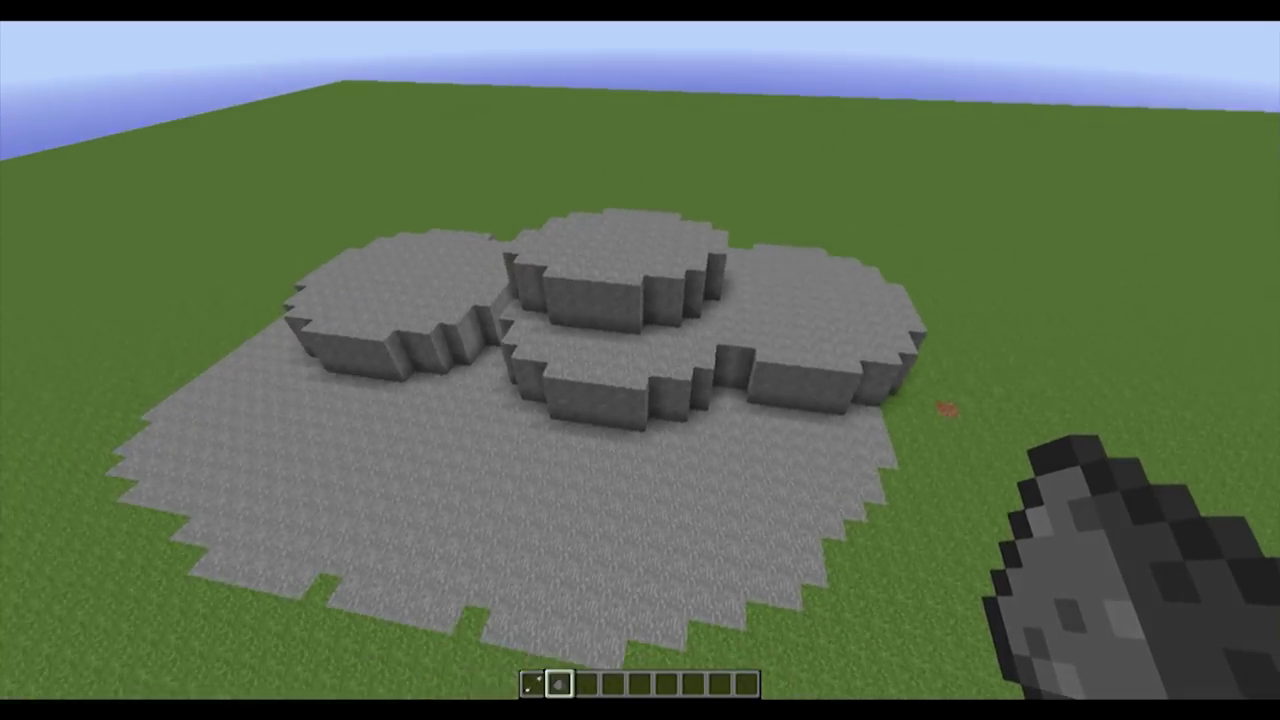
right_click(640, 360)
right_click(640, 360)
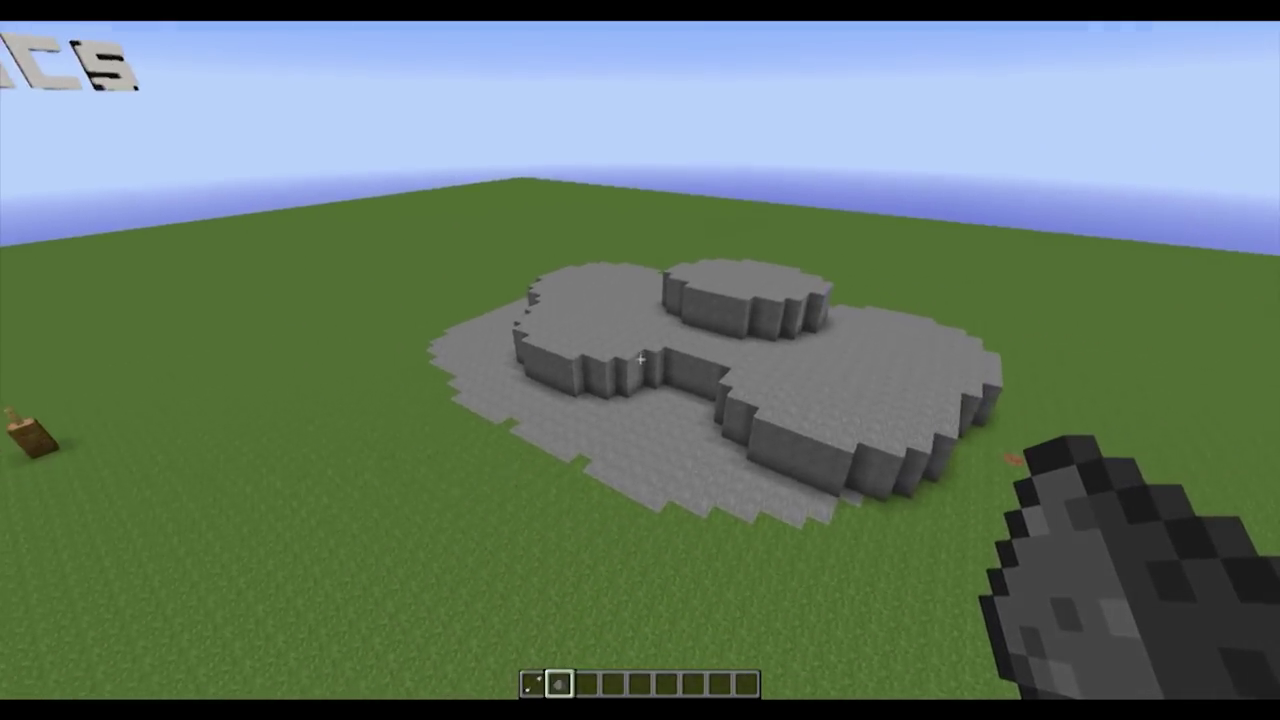
right_click(640, 360)
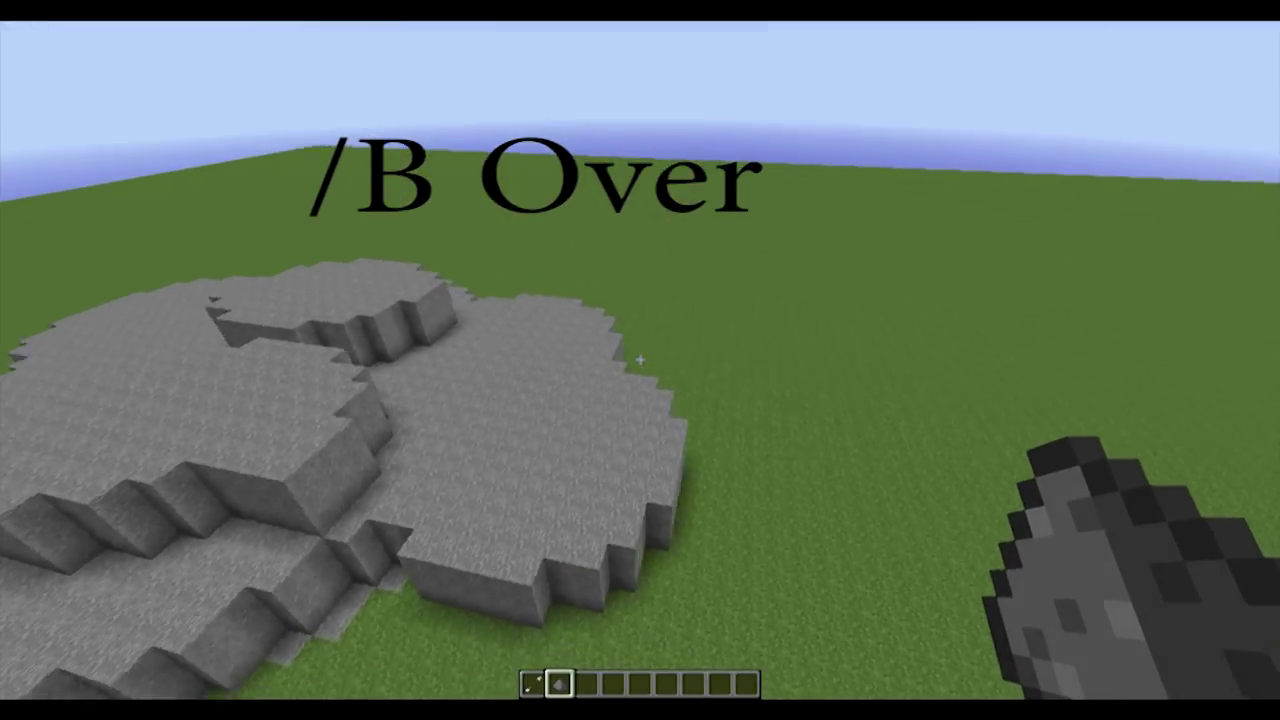
Try to set the overlay depth with /b over 1 and add another thick stone layer to the mound
key("slash")
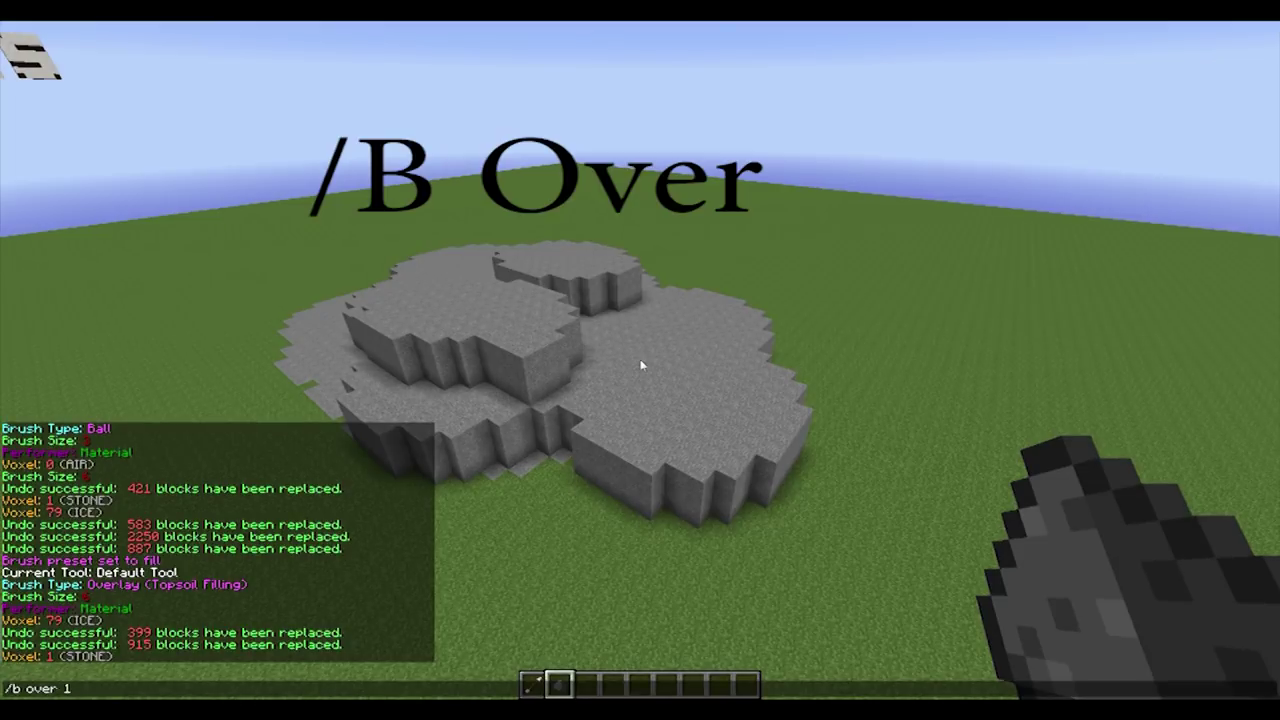
key("Return")
right_click(642, 366)
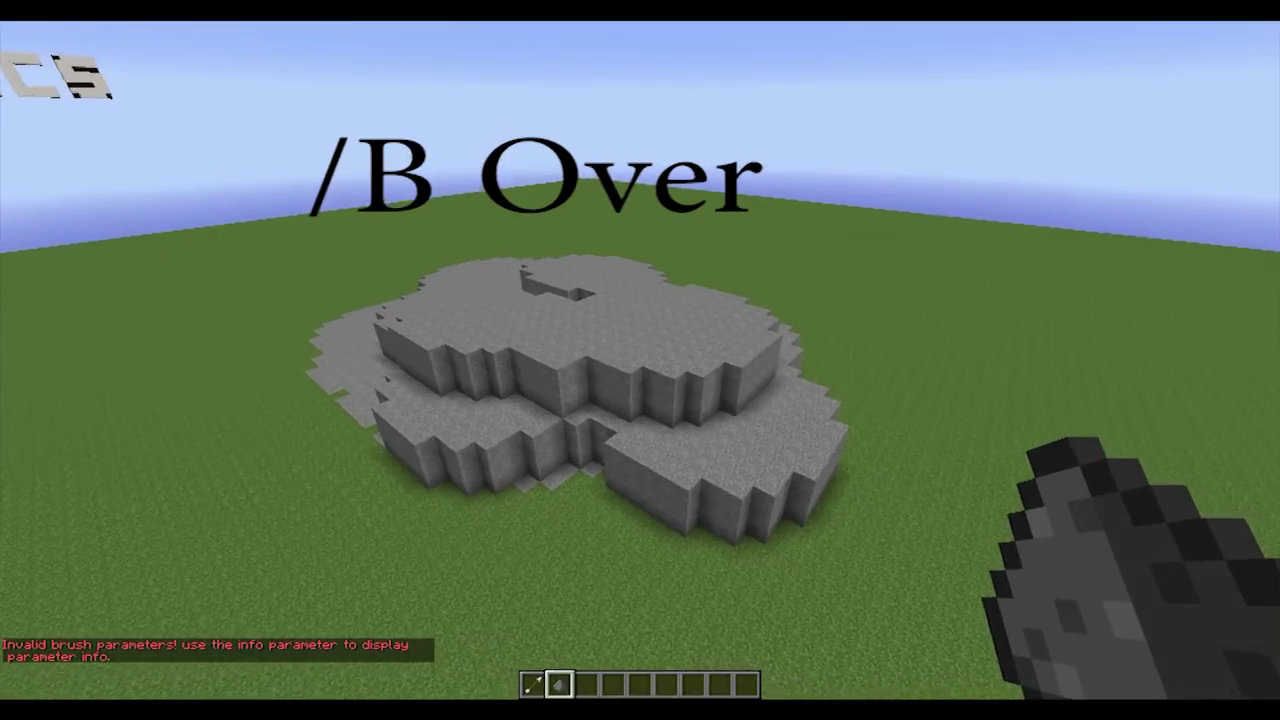
Set the overlay depth to 1 with /b over d1 and add one-block-thick stone layers along the mound's side
key("t")
type("/b over d")
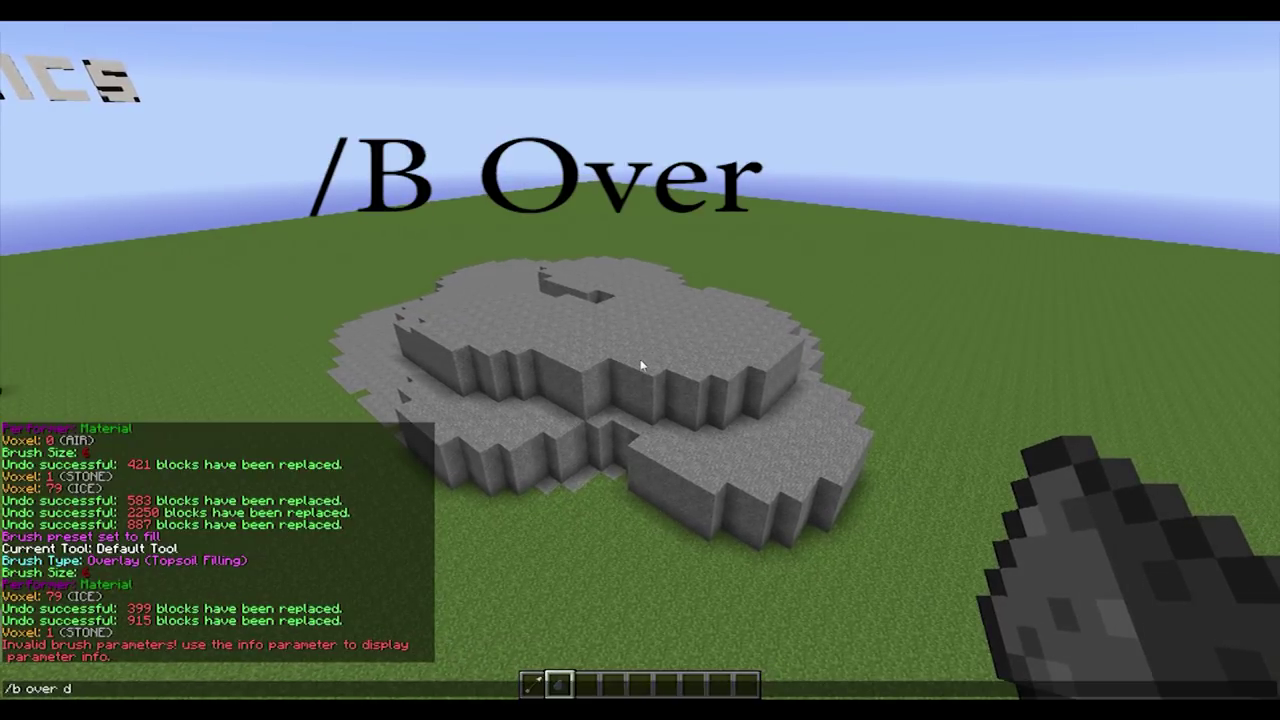
type("1")
key("Return")
right_click(640, 360)
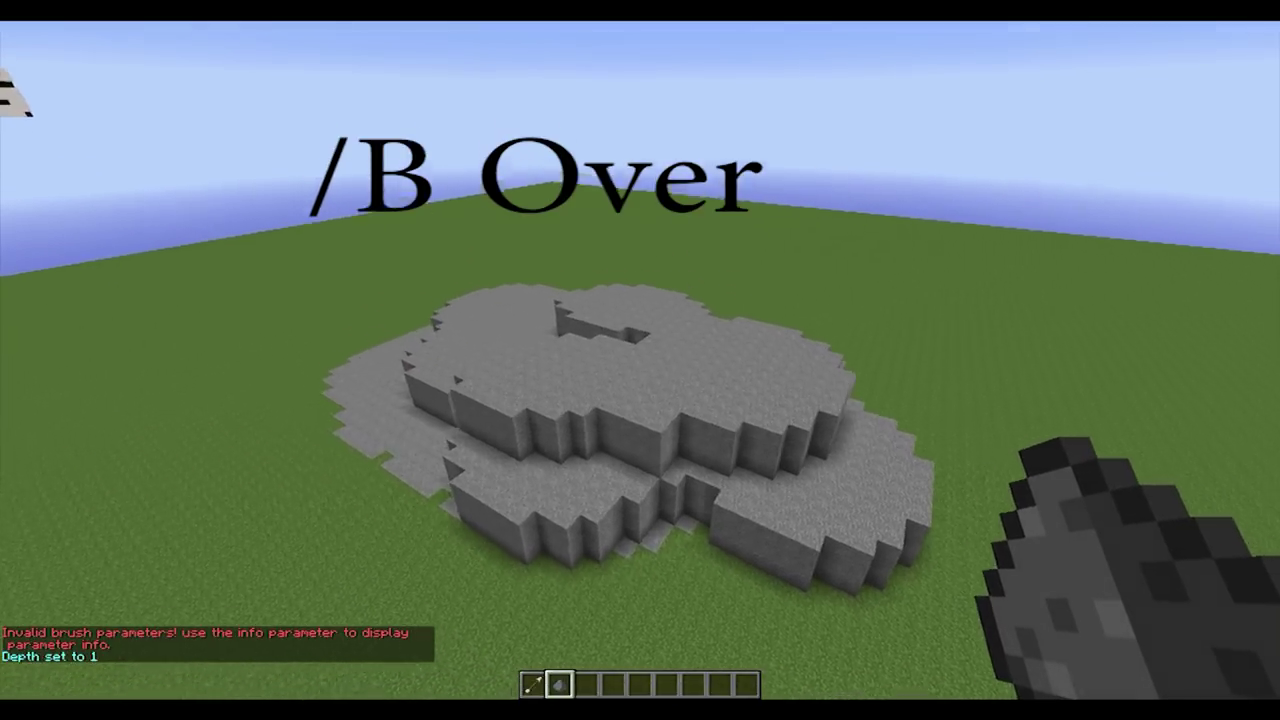
right_click(640, 360)
right_click(640, 360)
right_click(640, 360)
right_click(640, 360)
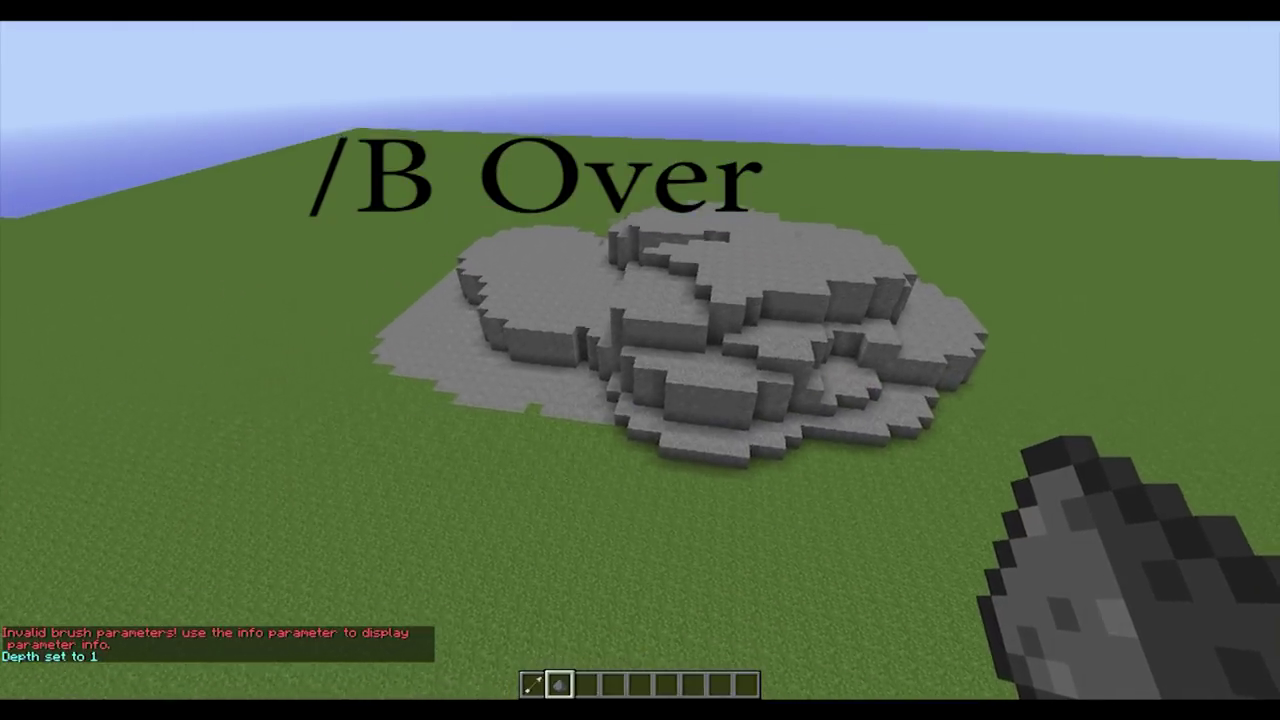
right_click(640, 360)
right_click(640, 360)
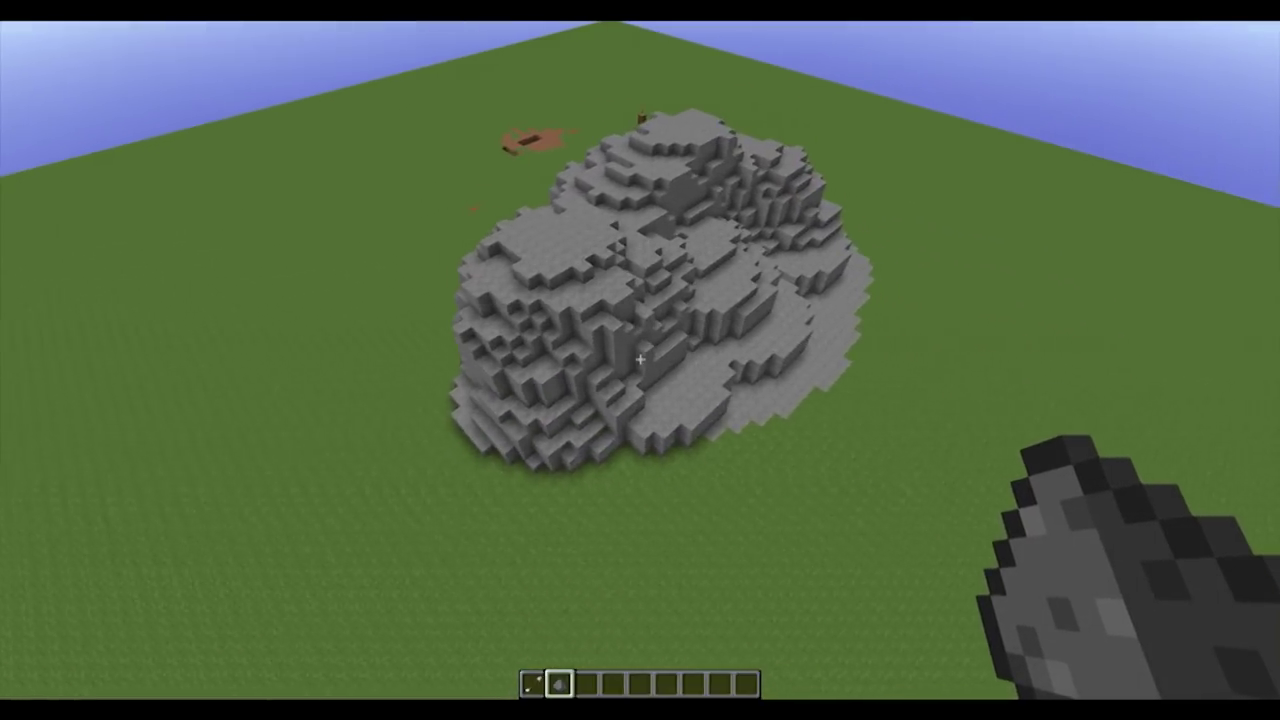
Build the stone mound up into a taller, steep-sided hill by layering its top and sides with the gunpowder
key("w")
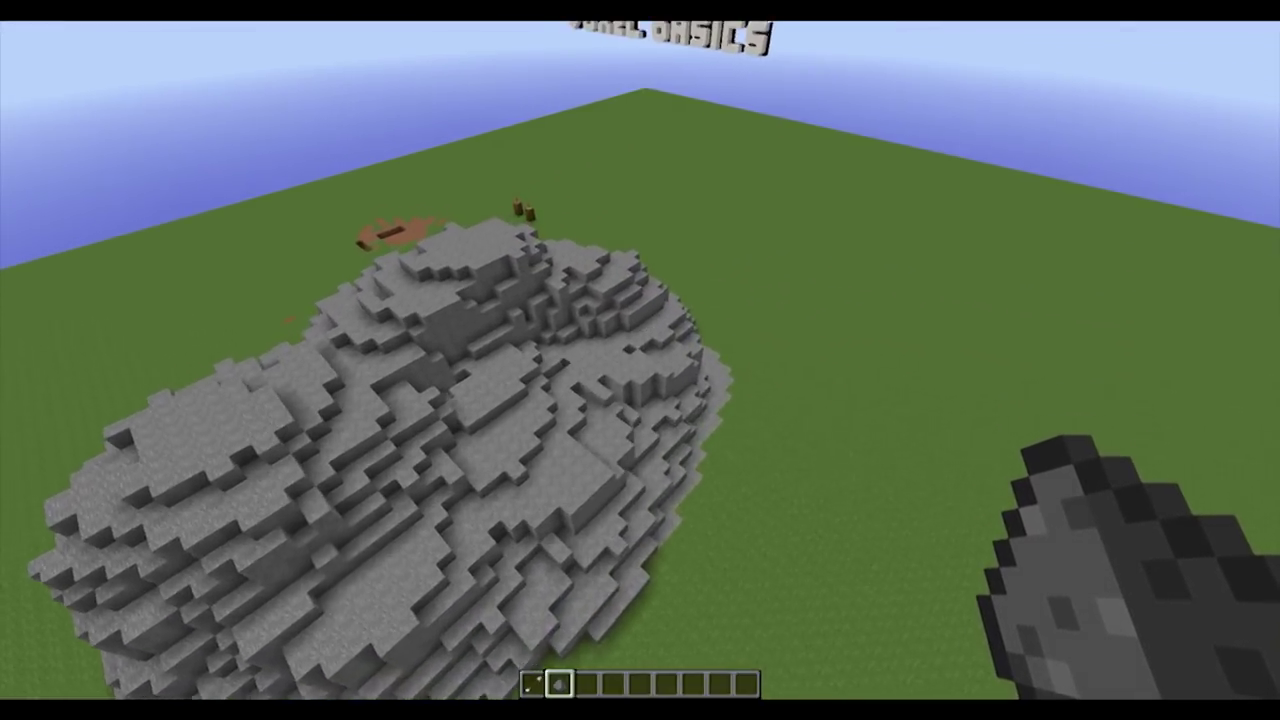
right_click(640, 360)
key("a")
right_click(640, 360)
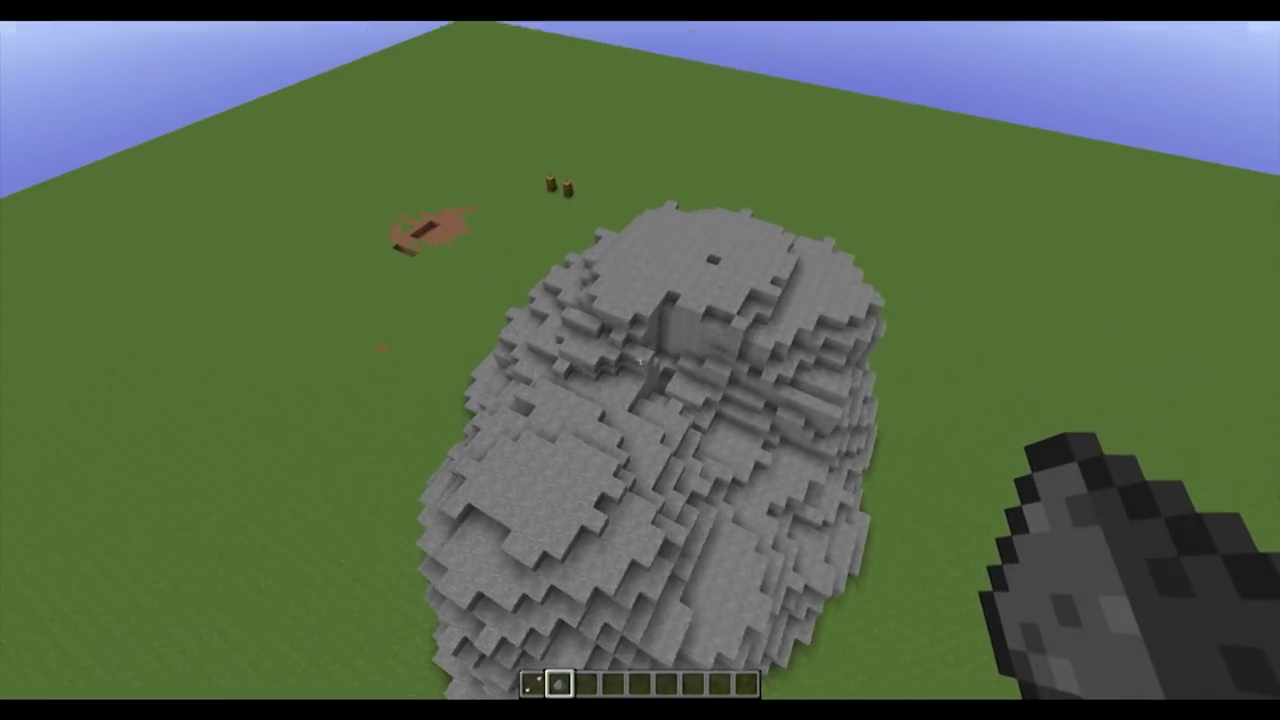
key("s")
right_click(640, 360)
right_click(640, 360)
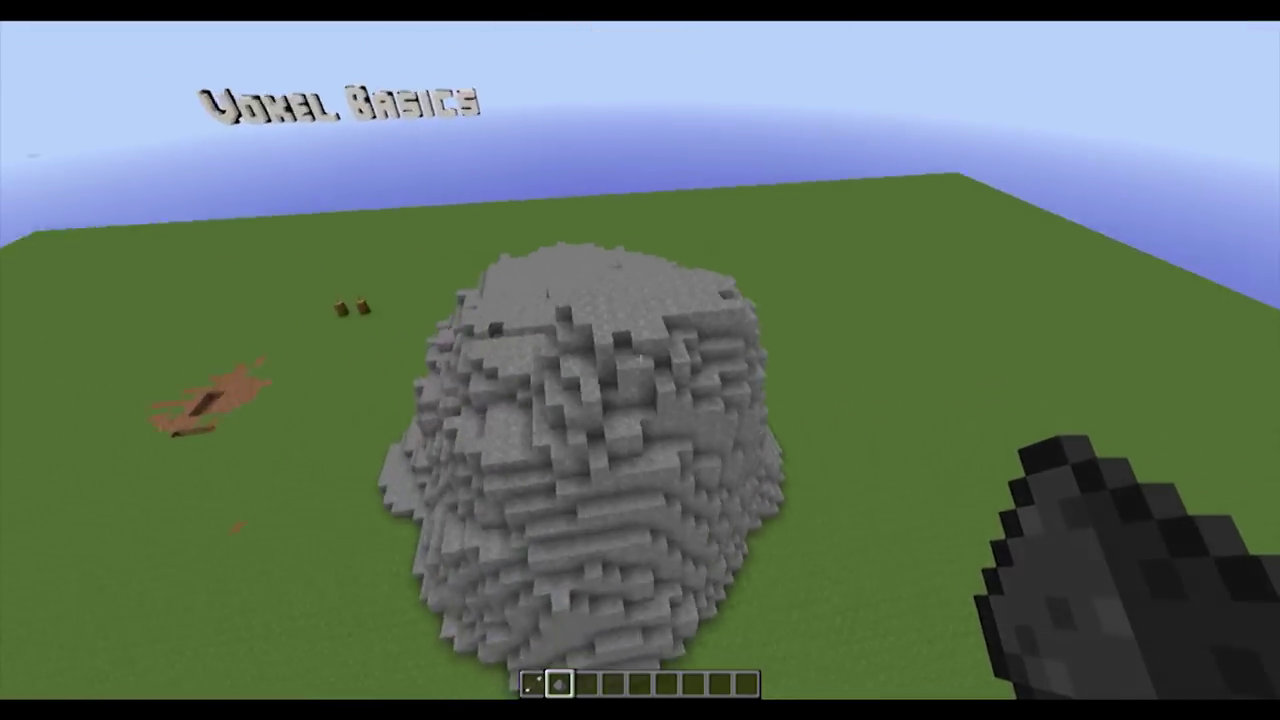
key("a")
right_click(640, 360)
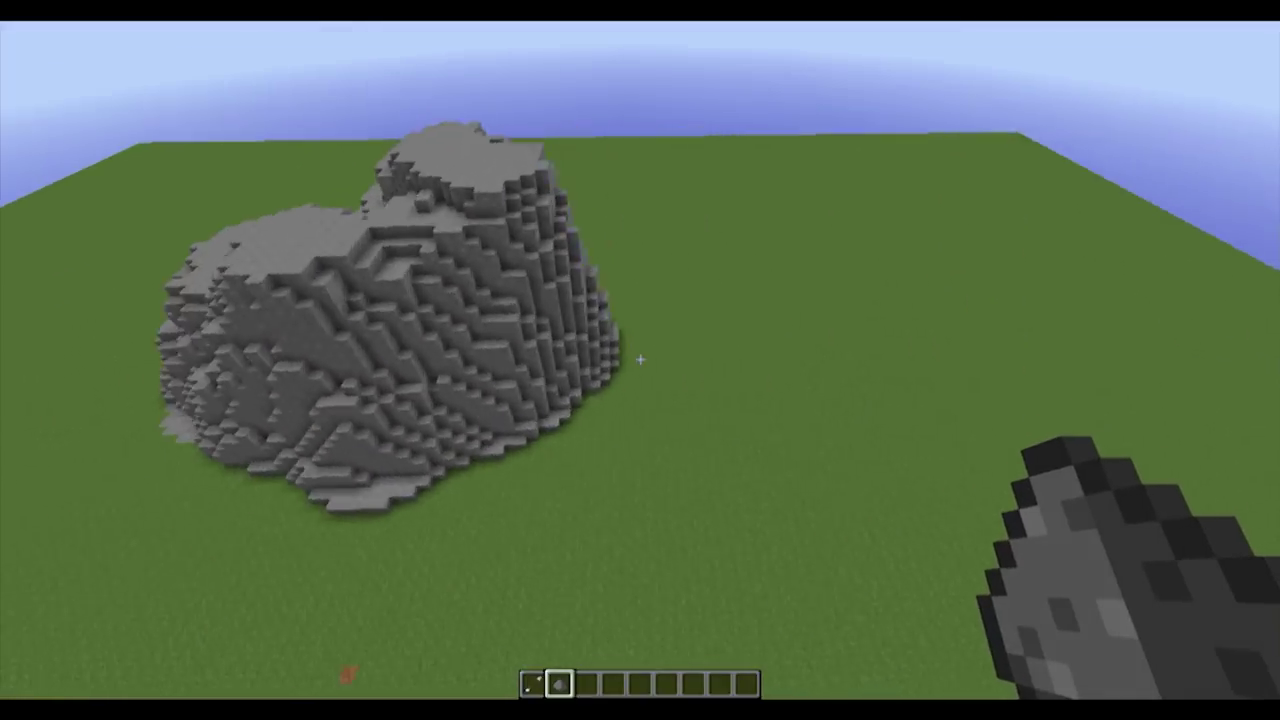
Extend a low, curving stone ridge from the foot of the hill across the grass with the gunpowder
right_click(640, 360)
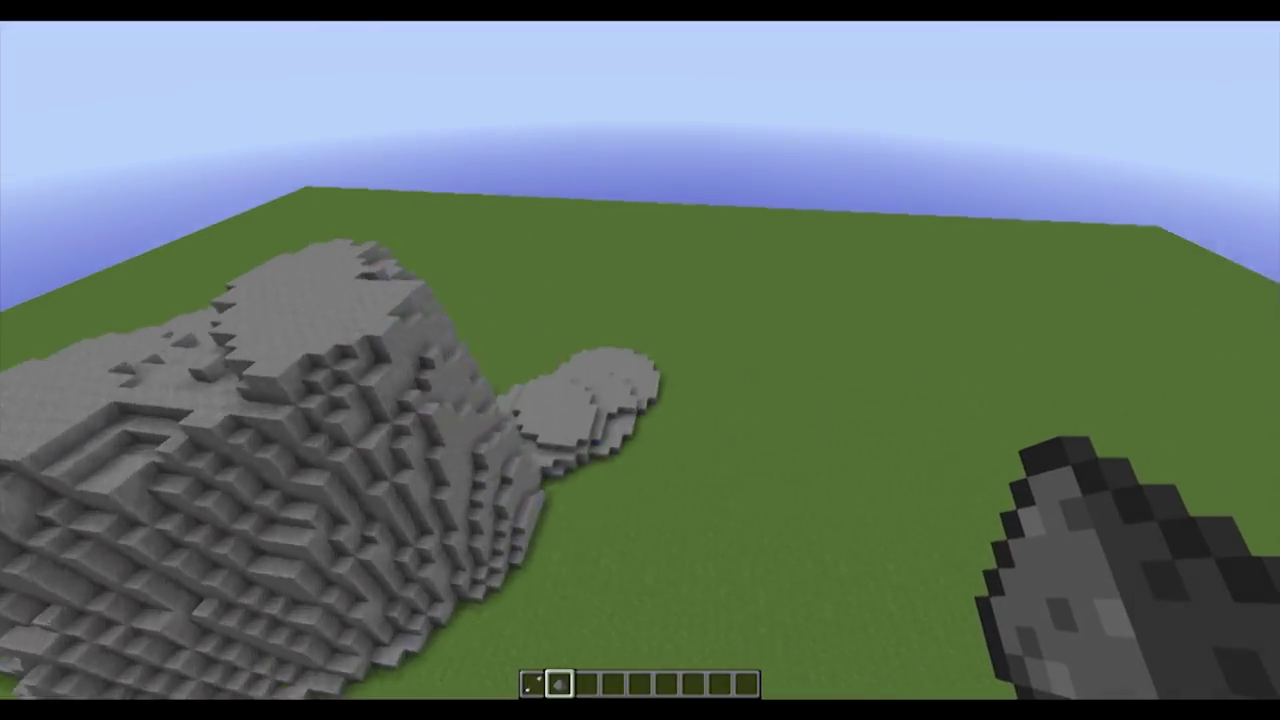
right_click(640, 360)
key("d")
right_click(640, 360)
key("s")
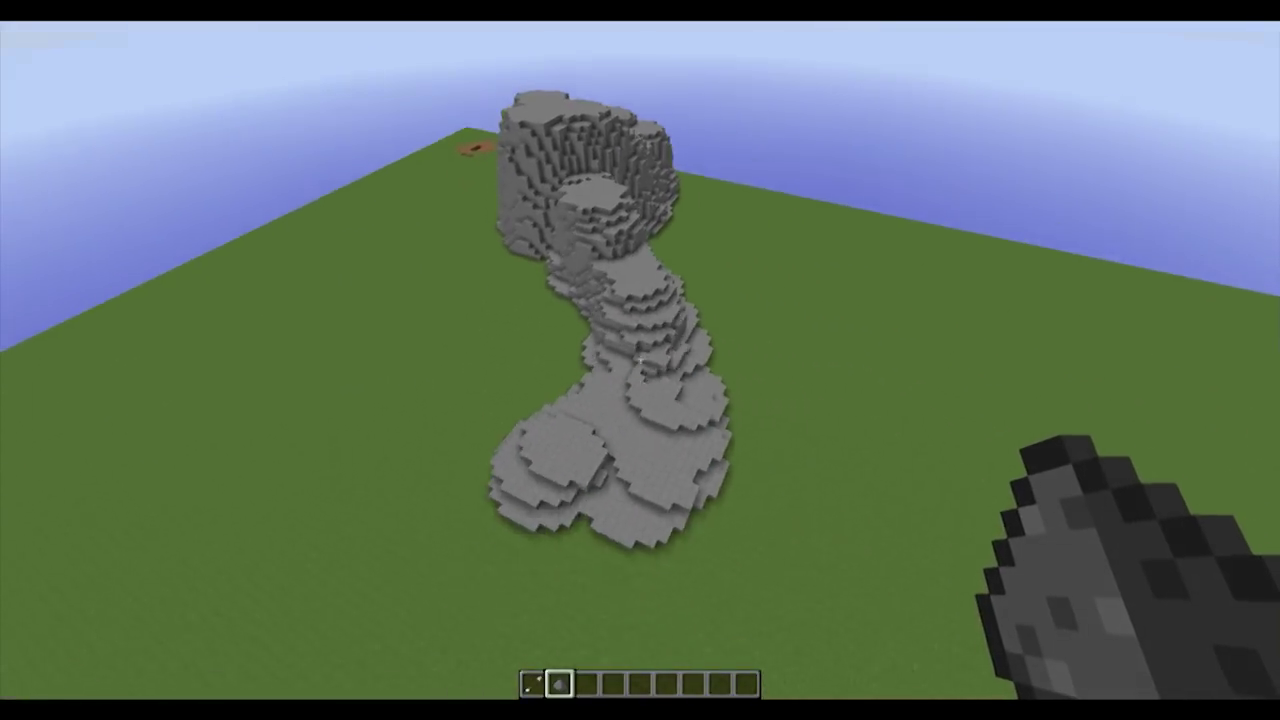
Raise the curving stone ridge with more layers so it slopes up into the hill
key("a")
key("d")
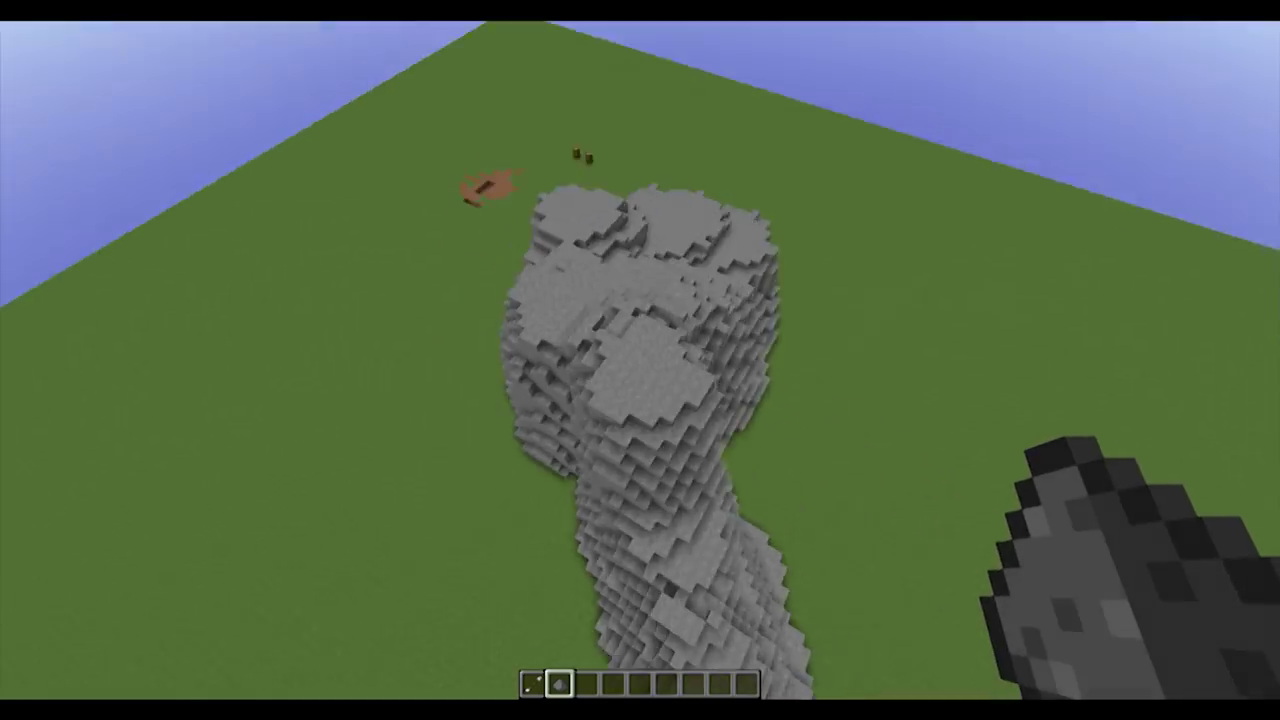
key("d")
key("w")
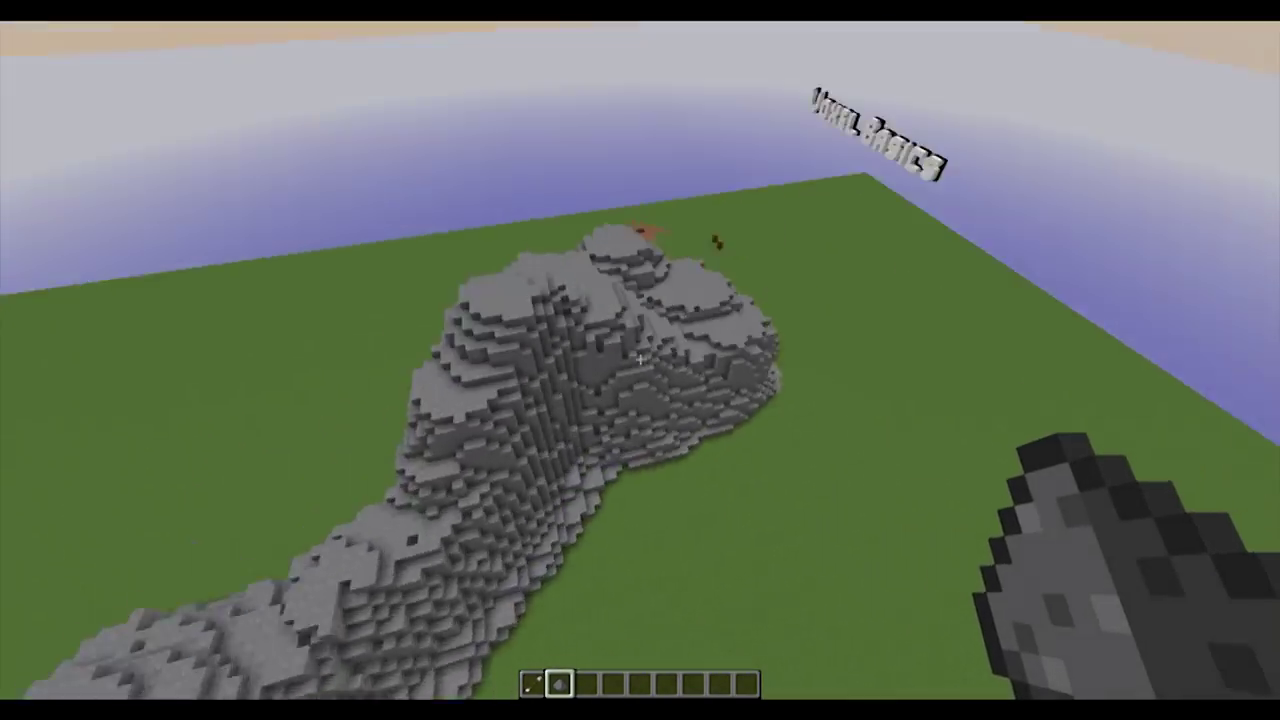
key("a")
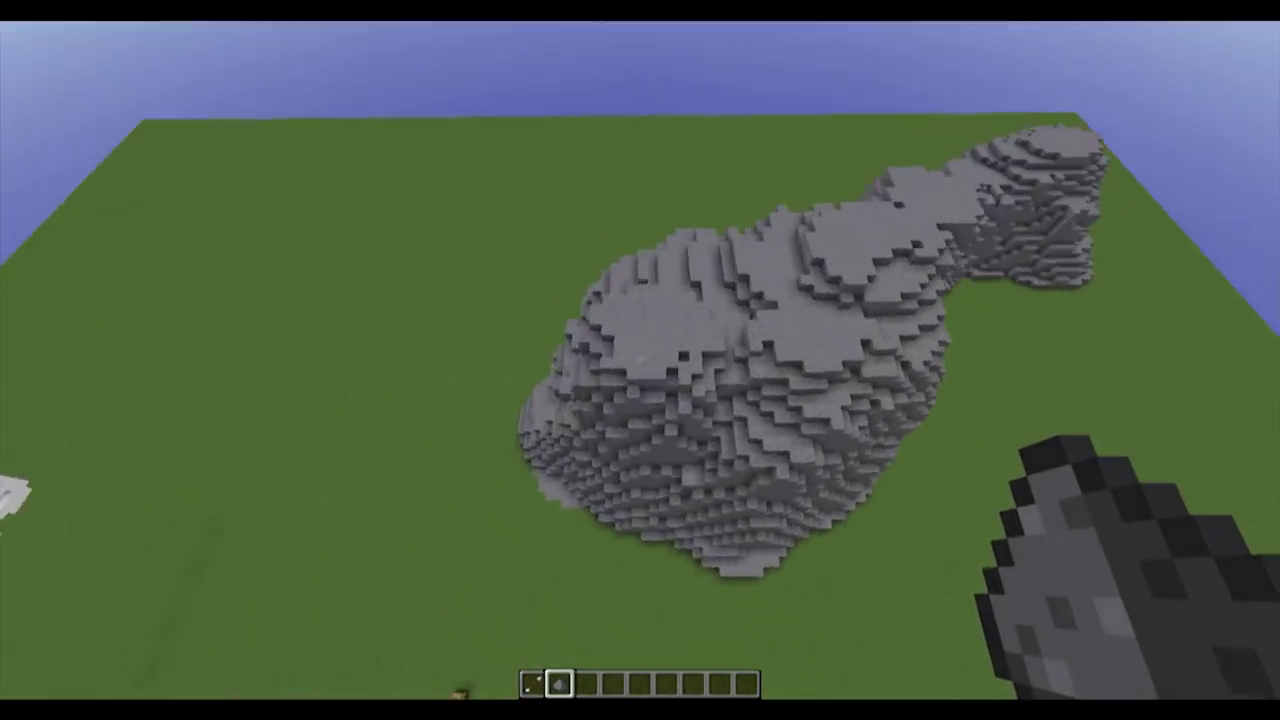
Grow a tall stone tower on top of the hill and a second, shorter peak beside it with the gunpowder
key("a")
key("d")
right_click(640, 360)
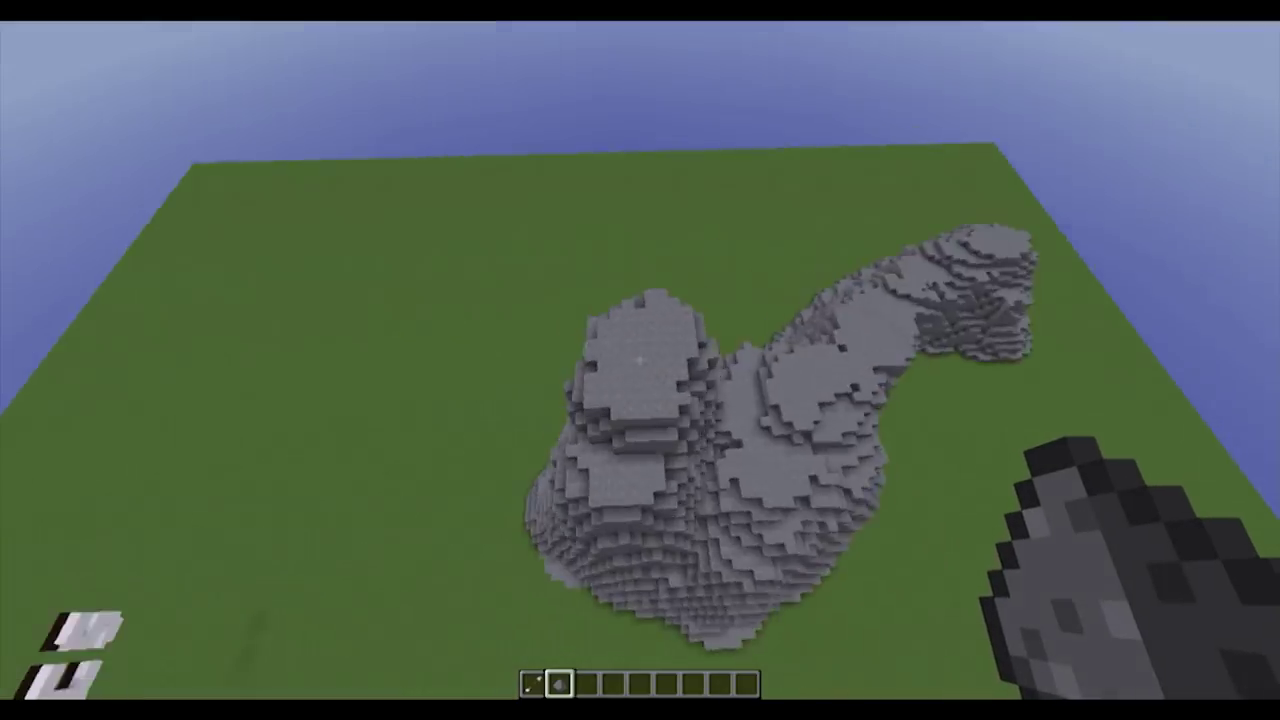
right_click(640, 360)
key("d")
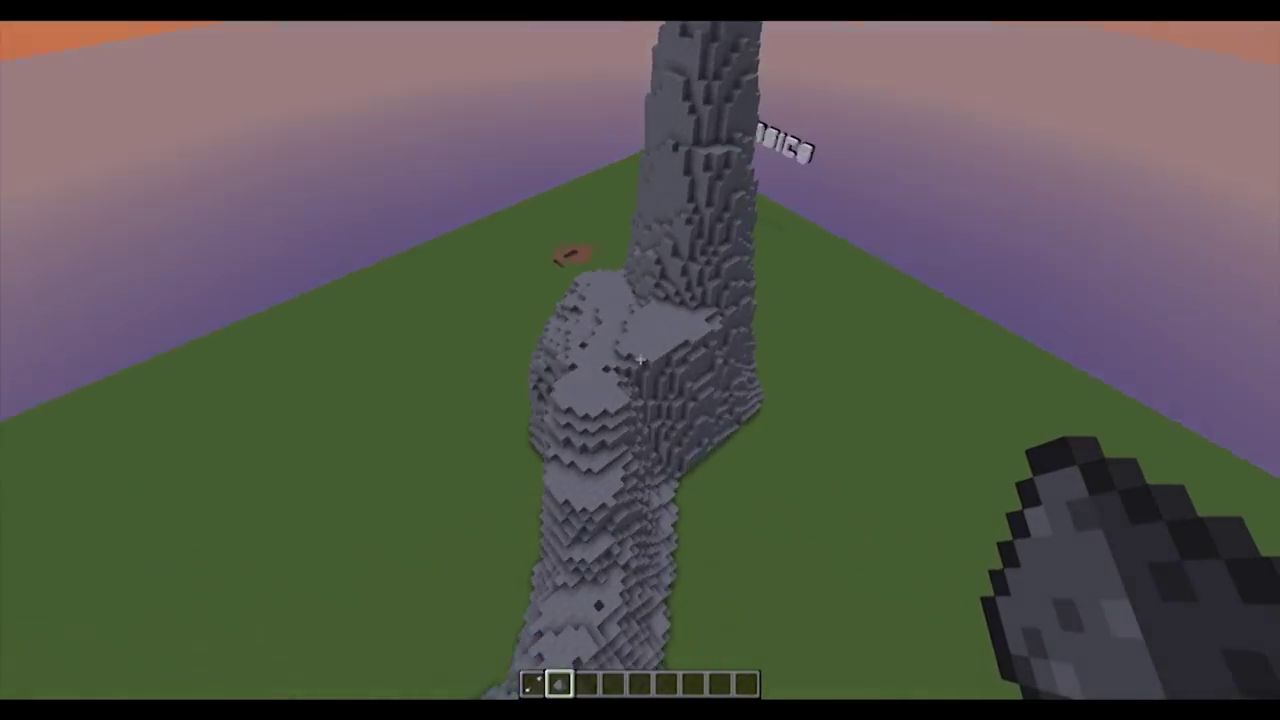
right_click(640, 360)
type("aa")
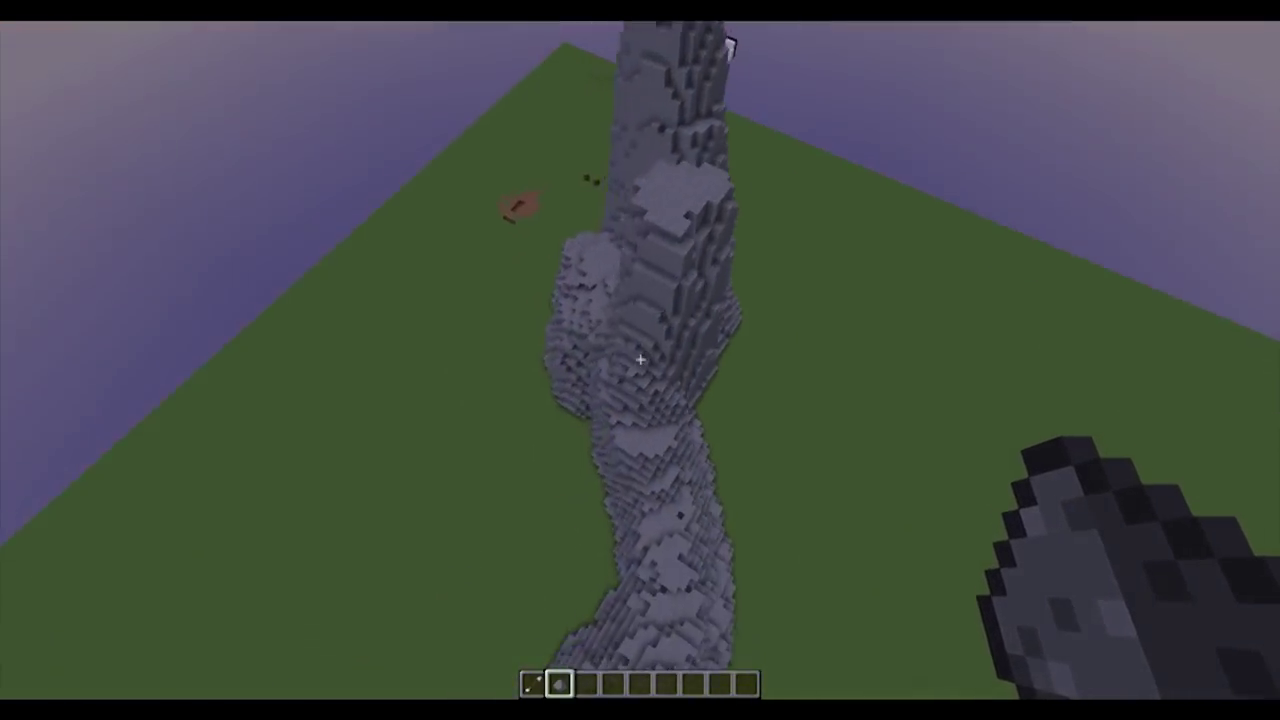
Set the world time to day and raise the far end of the stone ridge into a peak with the gunpowder
type("/day")
key("Return")
key("a")
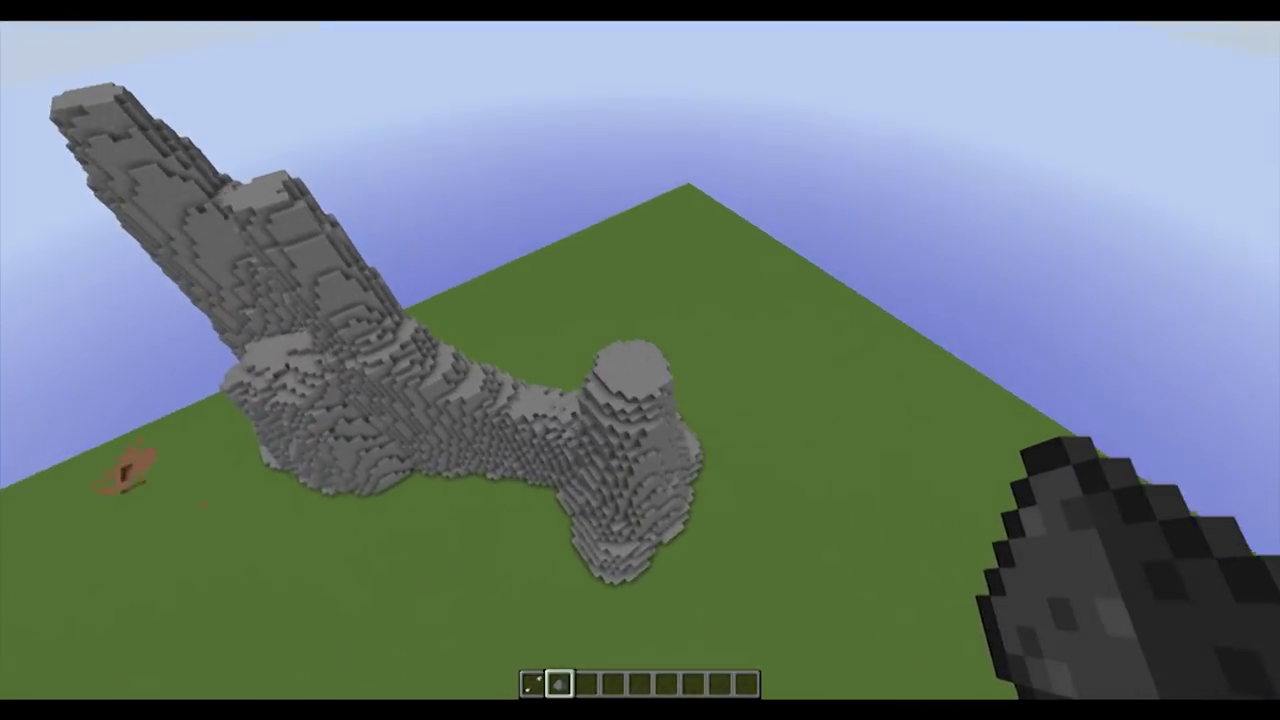
key("a")
right_click(640, 360)
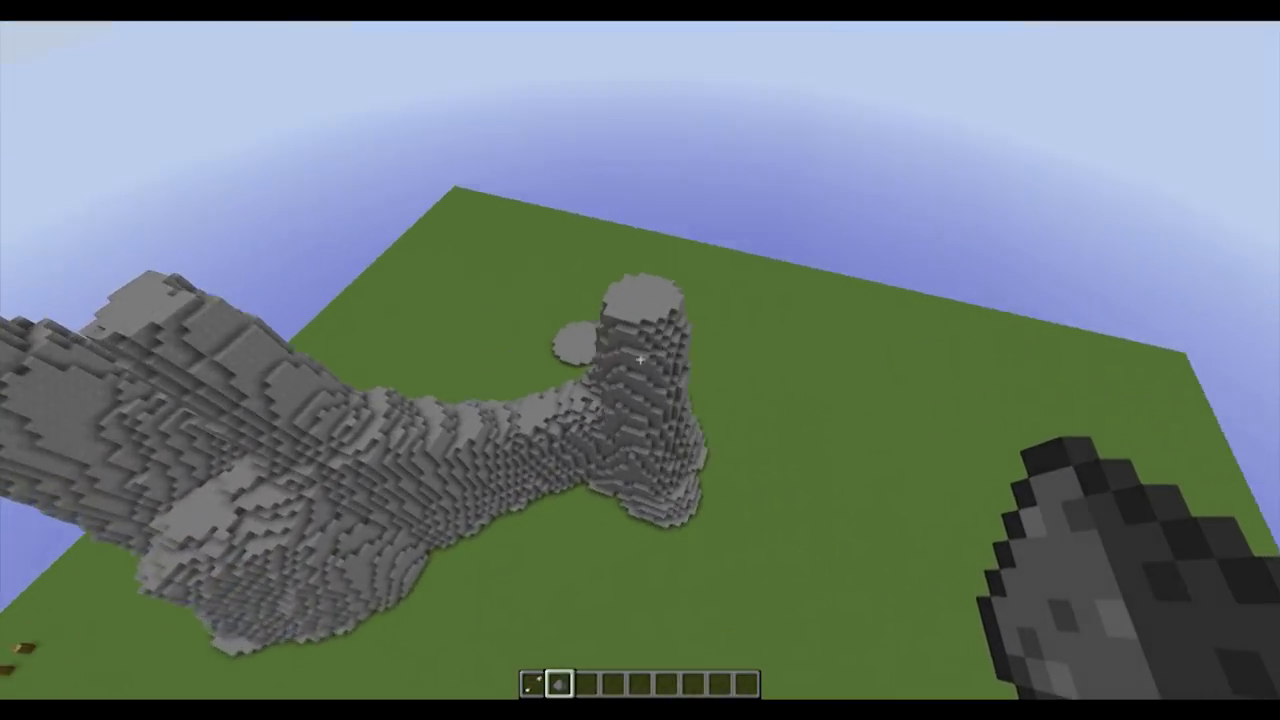
right_click(640, 360)
right_click(640, 360)
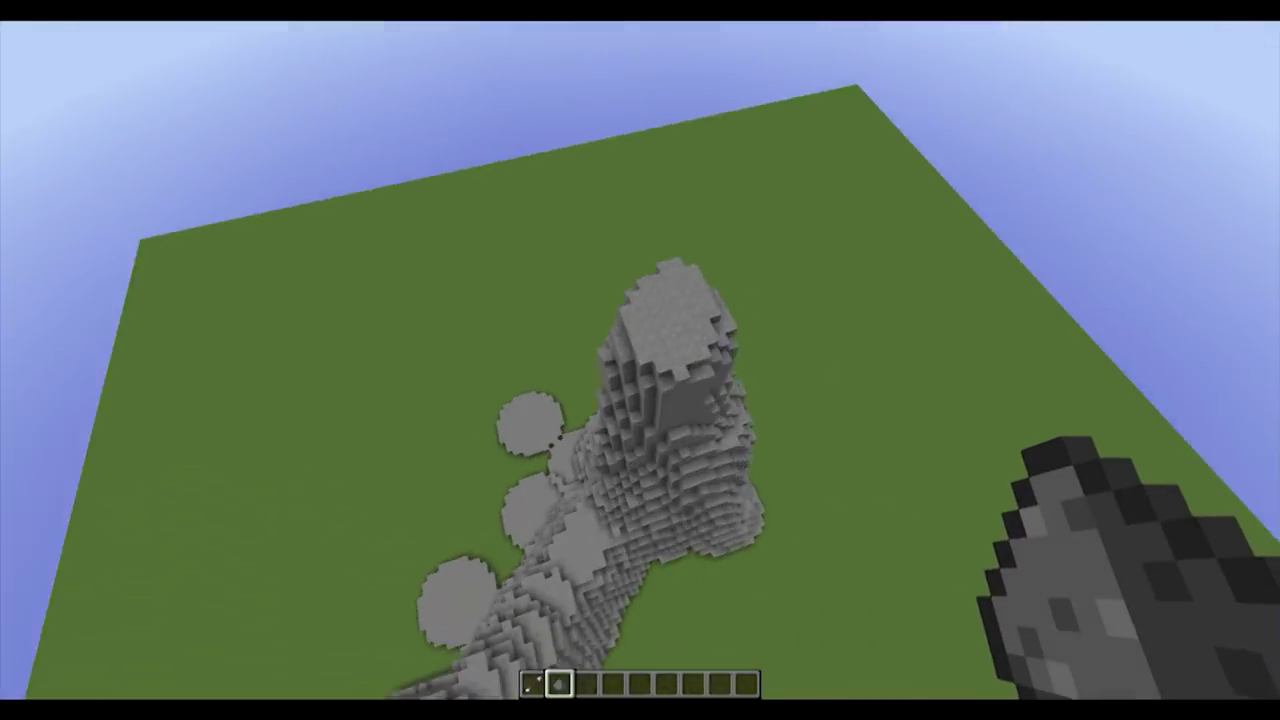
key("d")
Taper the new peak to a point by reducing the overlay brush size through 4, 3, 2 and 1 while adding layers on top
type("/b ")
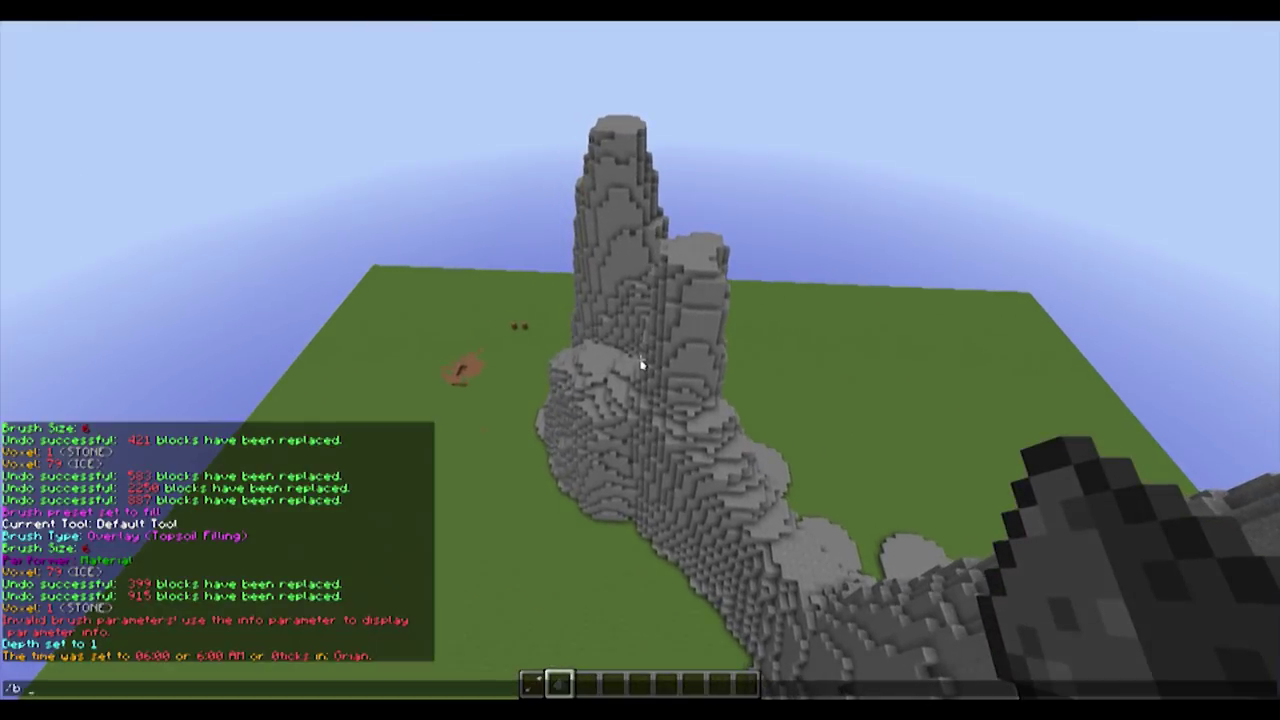
type("4")
key("Return")
type("/b 3")
key("Return")
type("/b 2")
key("Return")
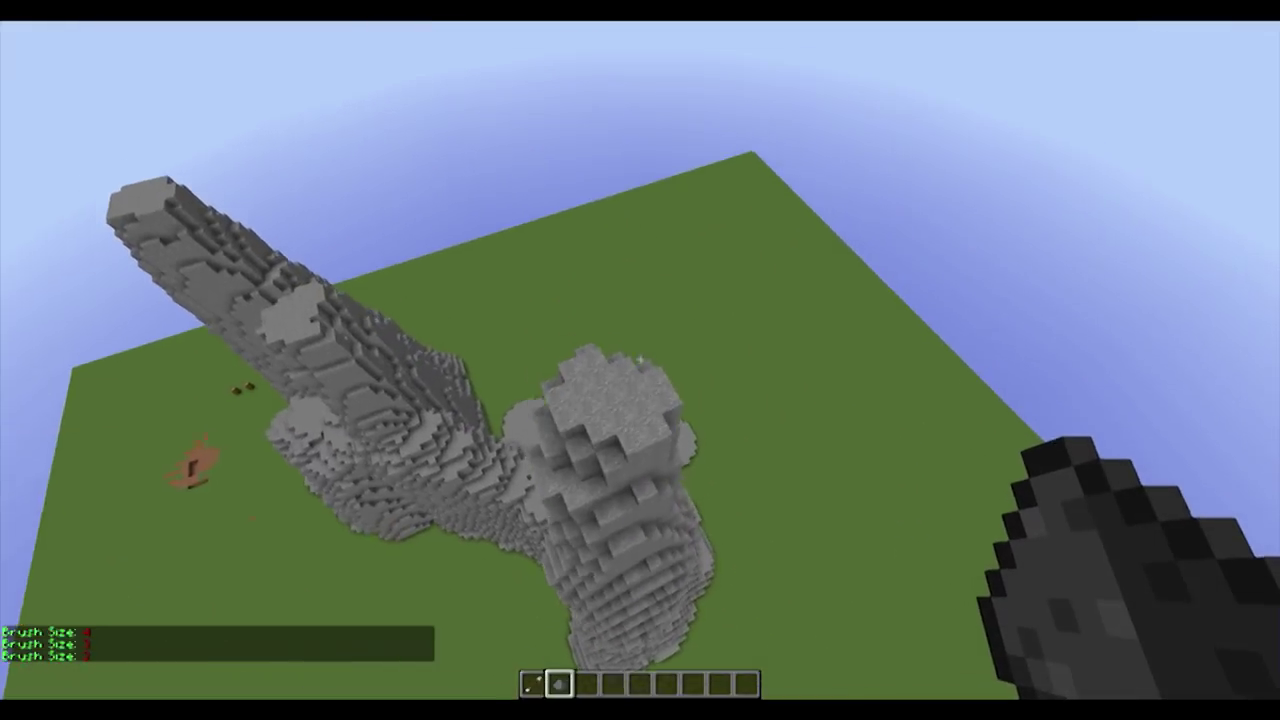
right_click(640, 360)
type("/b 1")
key("Return")
right_click(640, 360)
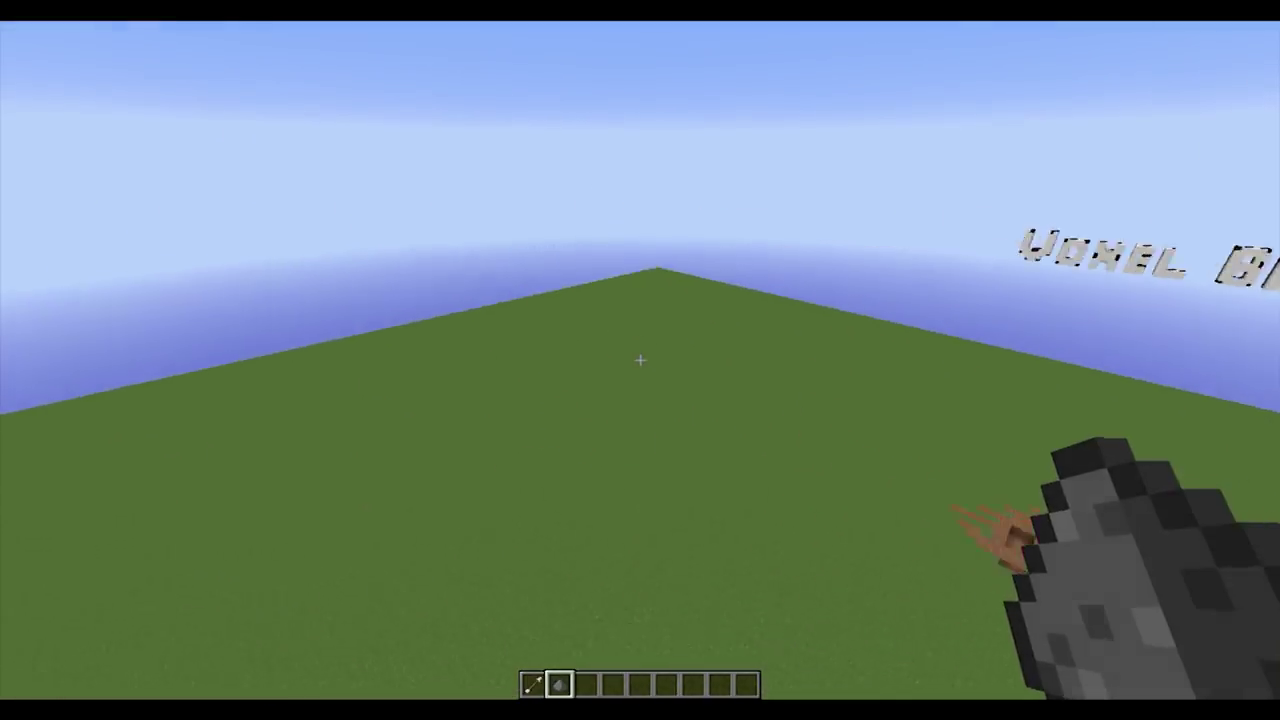
Equip the arrow over open grass and set the ball brush with size 4
key("1")
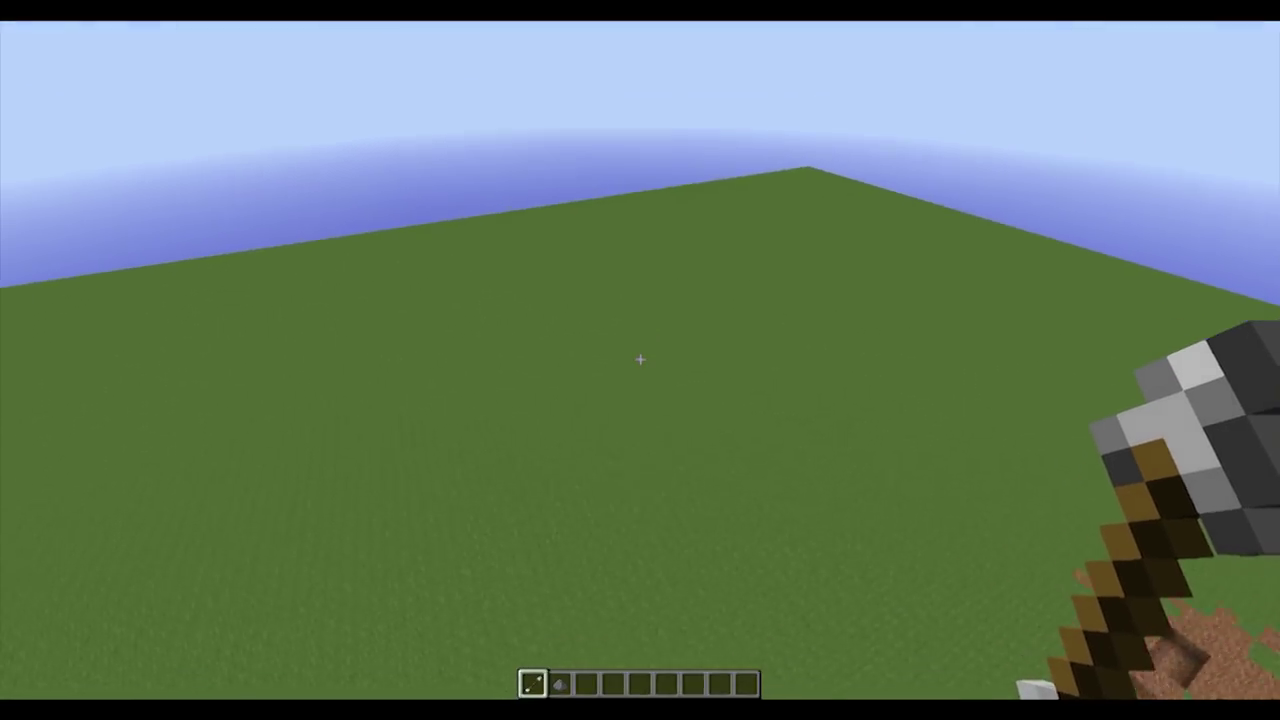
key("slash")
type("b")
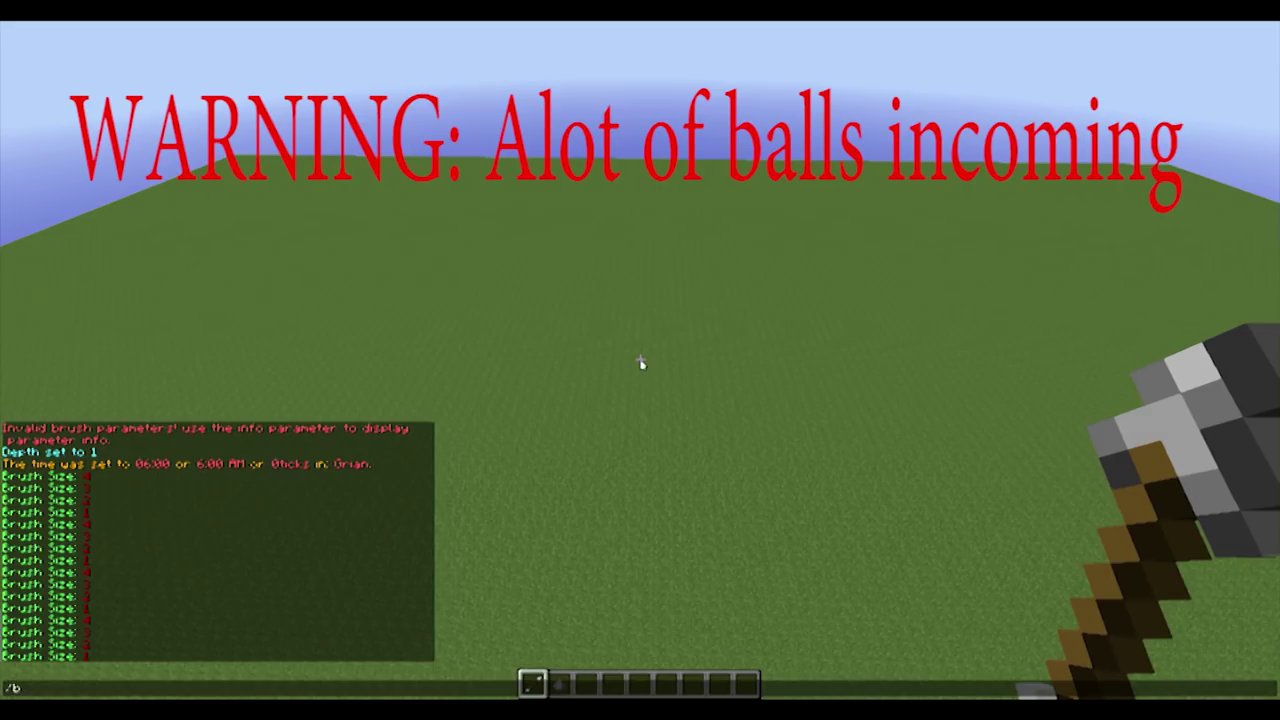
type(" b")
key("Return")
key("slash")
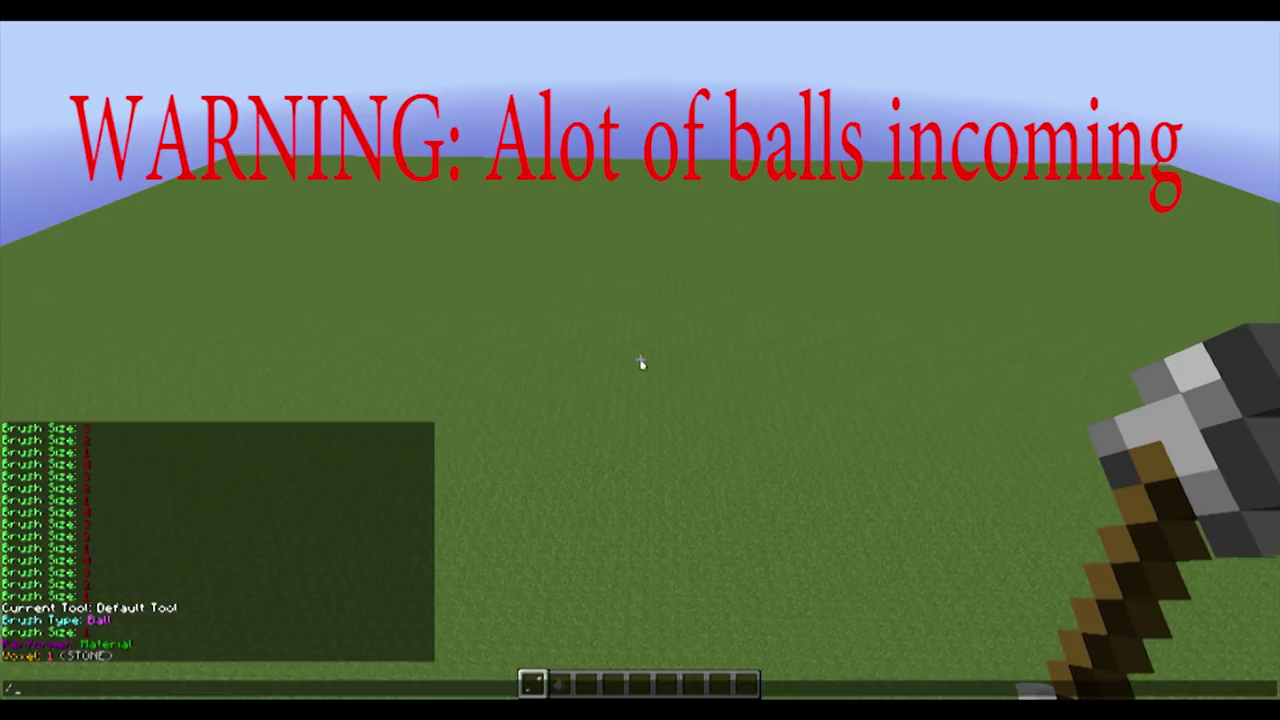
type("b 4")
key("Return")
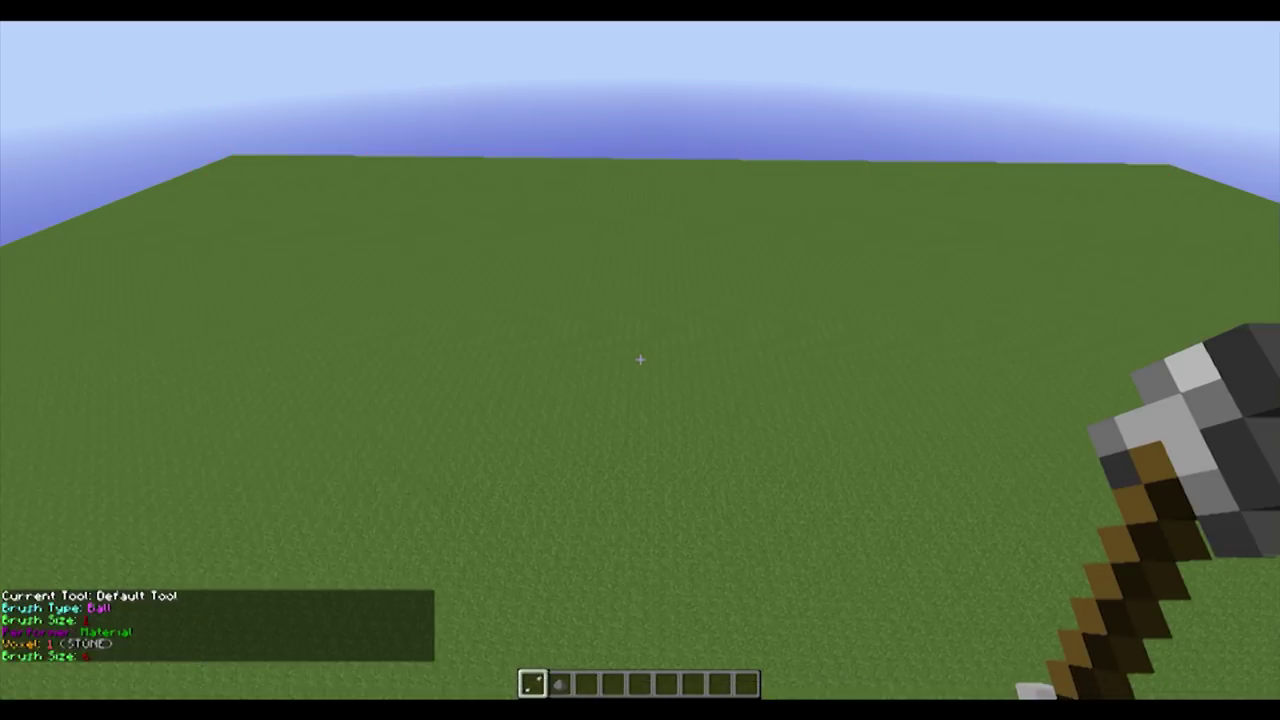
Build a large stone arch by stacking overlapping balls up from the grass and joining two columns at the top
right_click(640, 359)
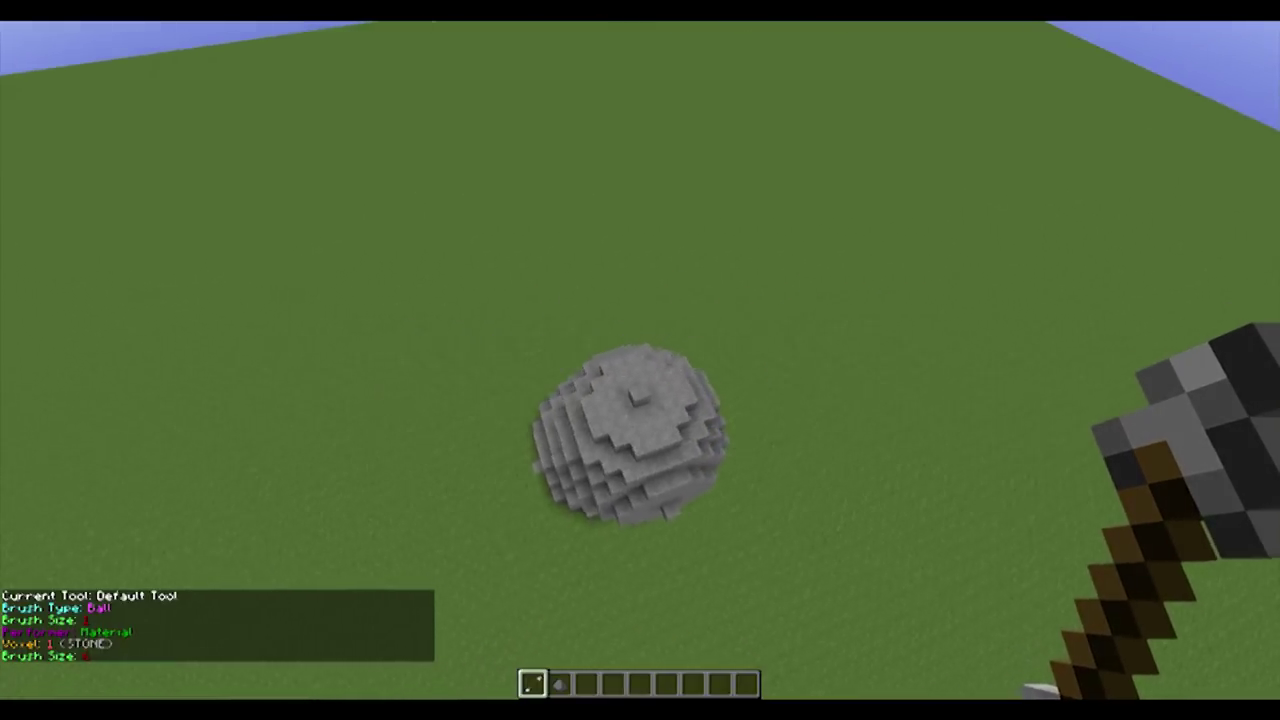
right_click(640, 359)
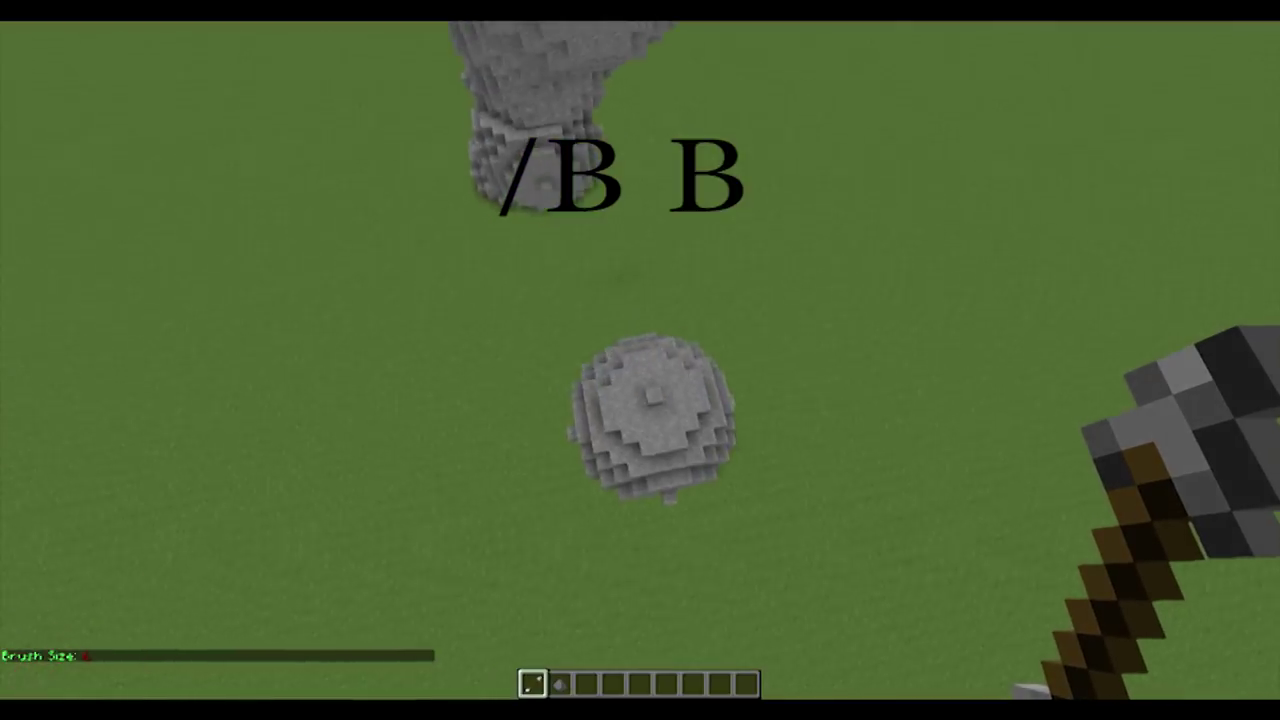
right_click(640, 360)
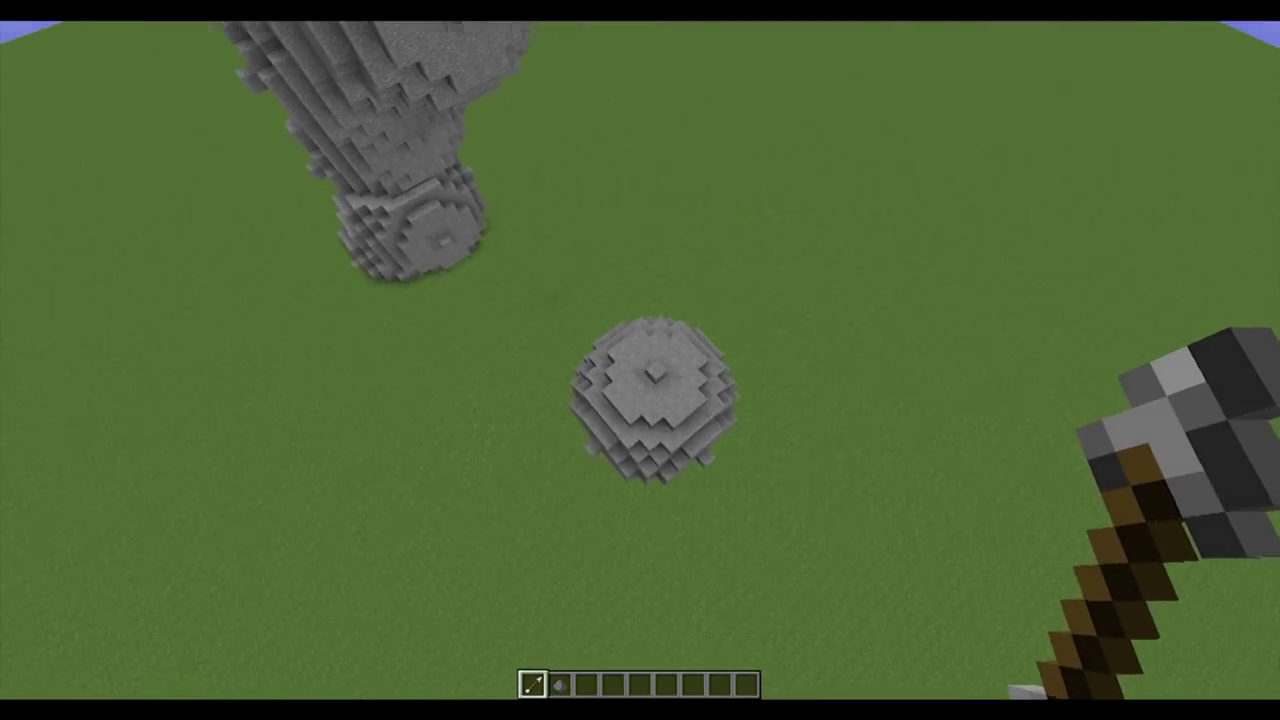
right_click(640, 360)
right_click(640, 360)
right_click(640, 360)
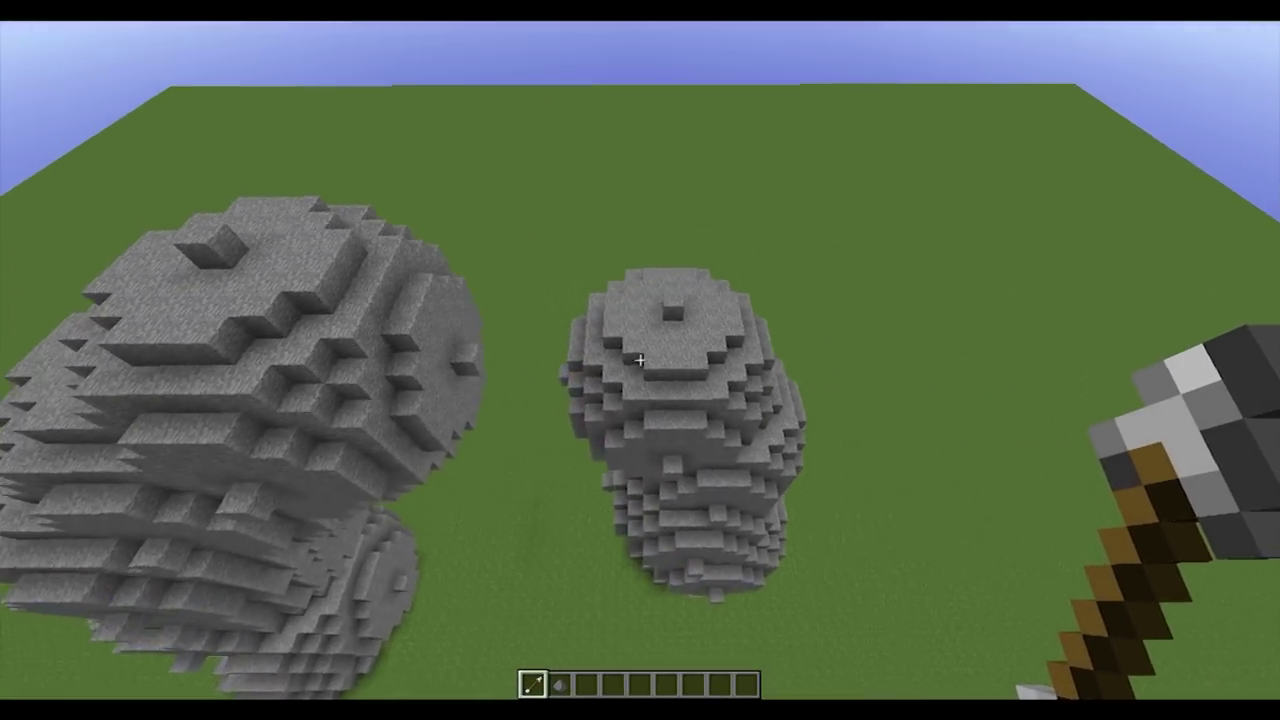
right_click(640, 360)
right_click(640, 360)
key("a")
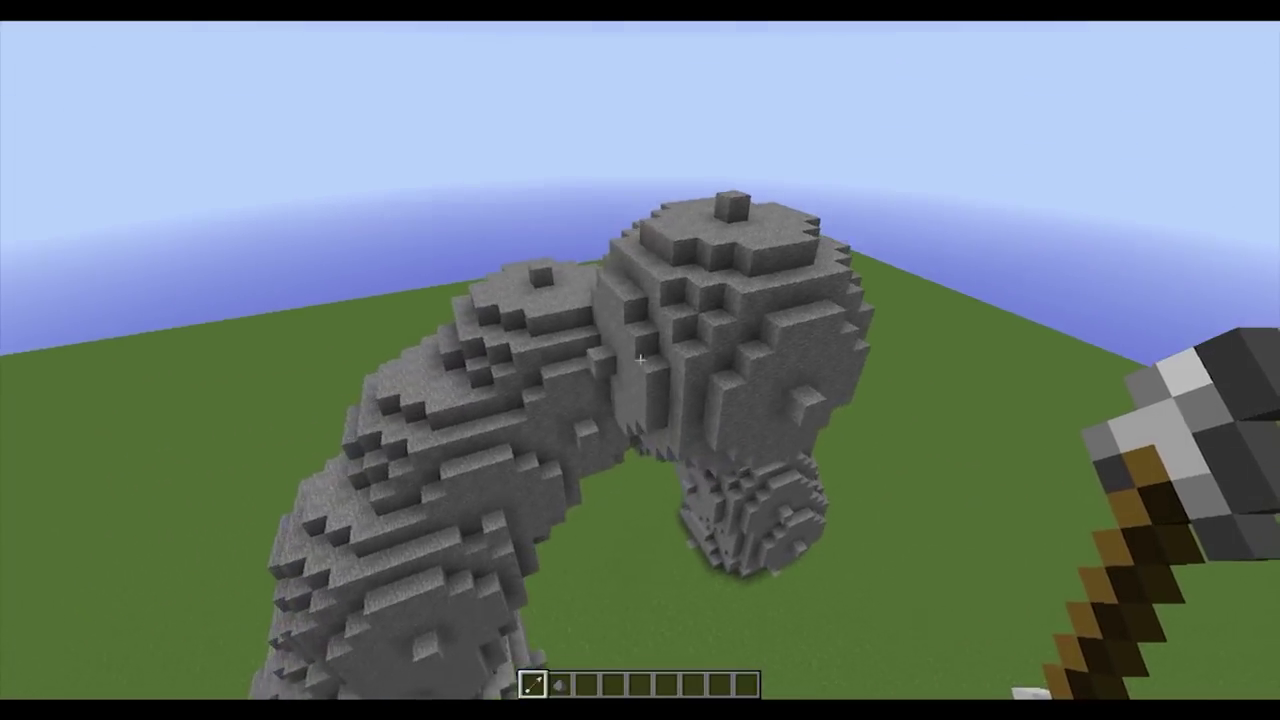
key("a")
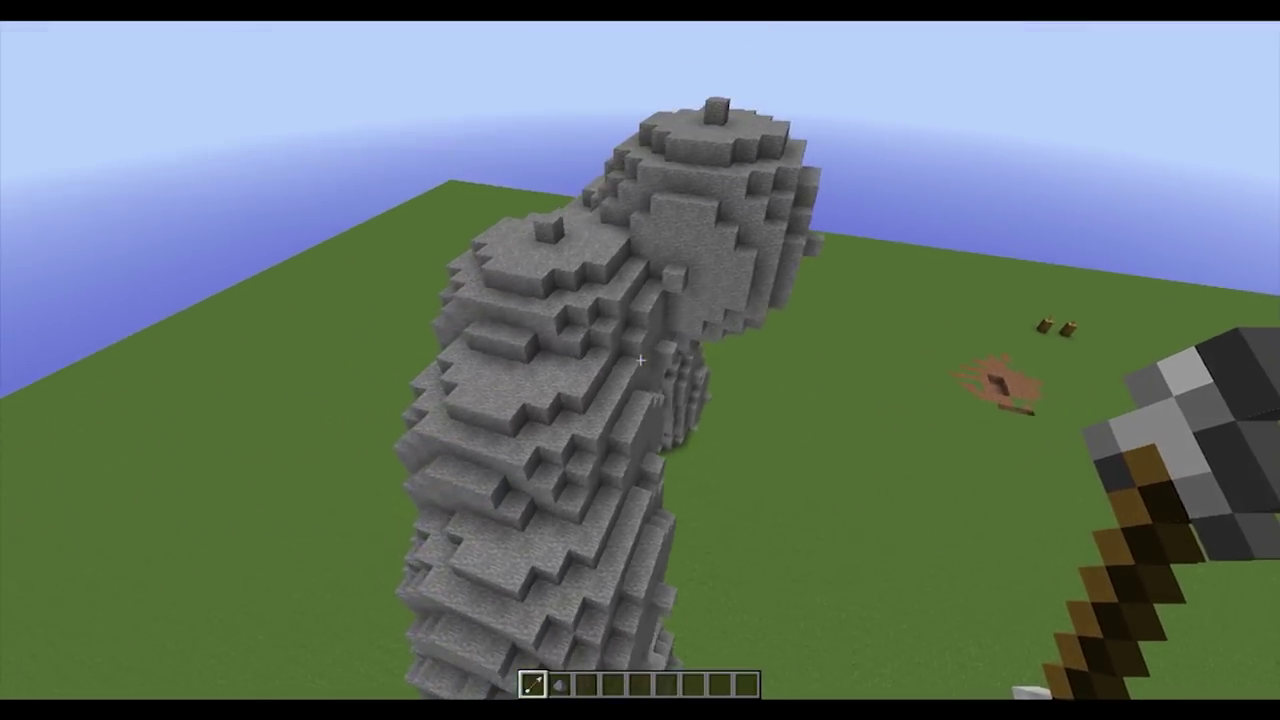
key("d")
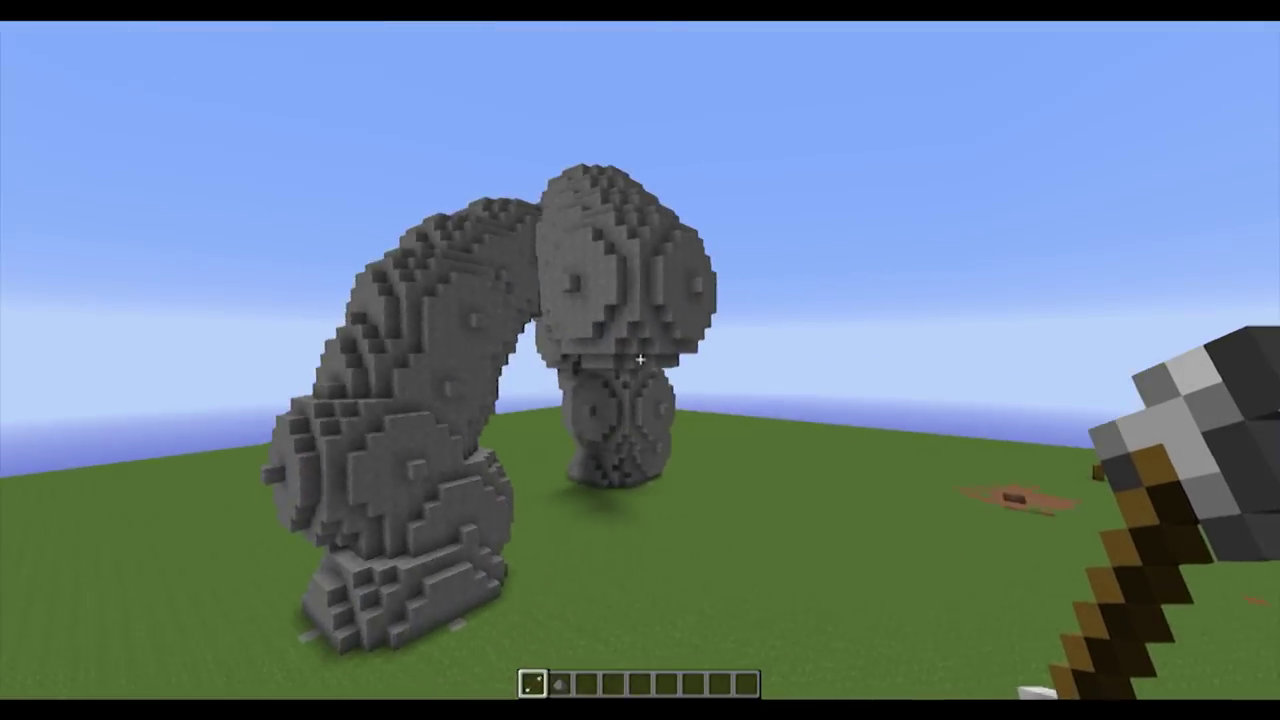
Extend the arch's raised end with more stone balls and undo the last ball placed
right_click(640, 360)
right_click(640, 360)
right_click(640, 360)
right_click(640, 360)
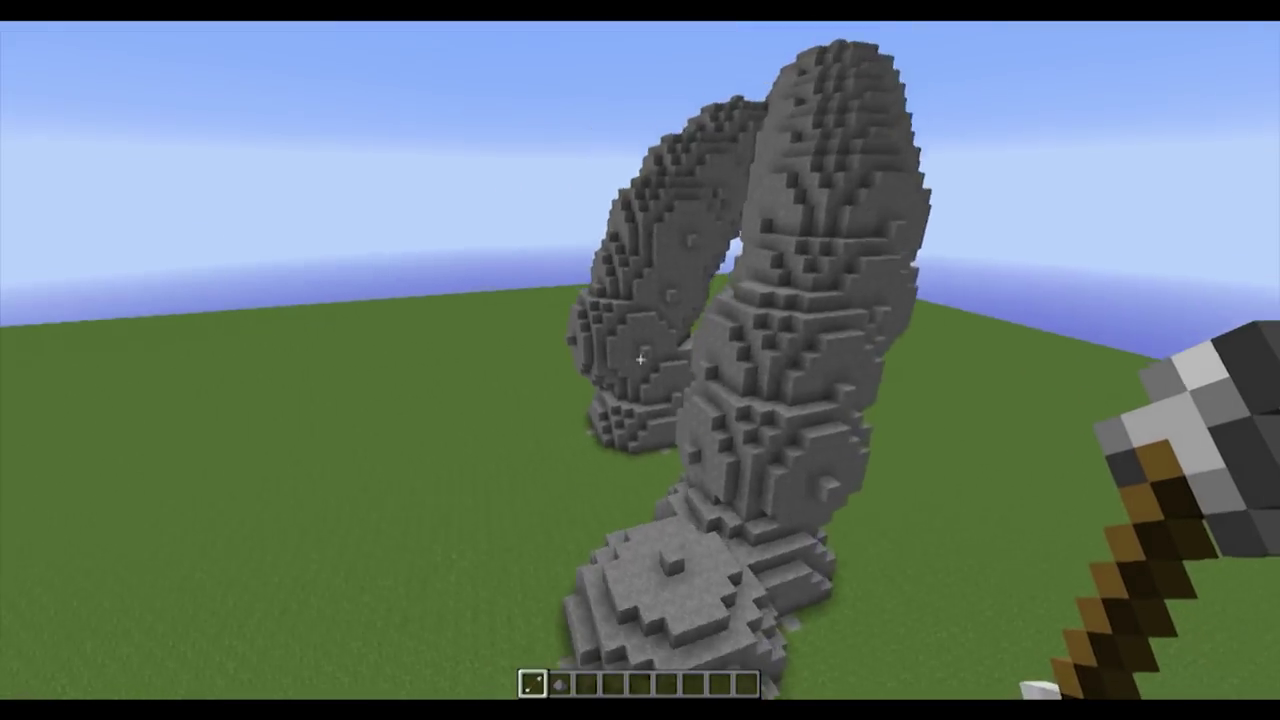
key("slash")
type("u")
key("Return")
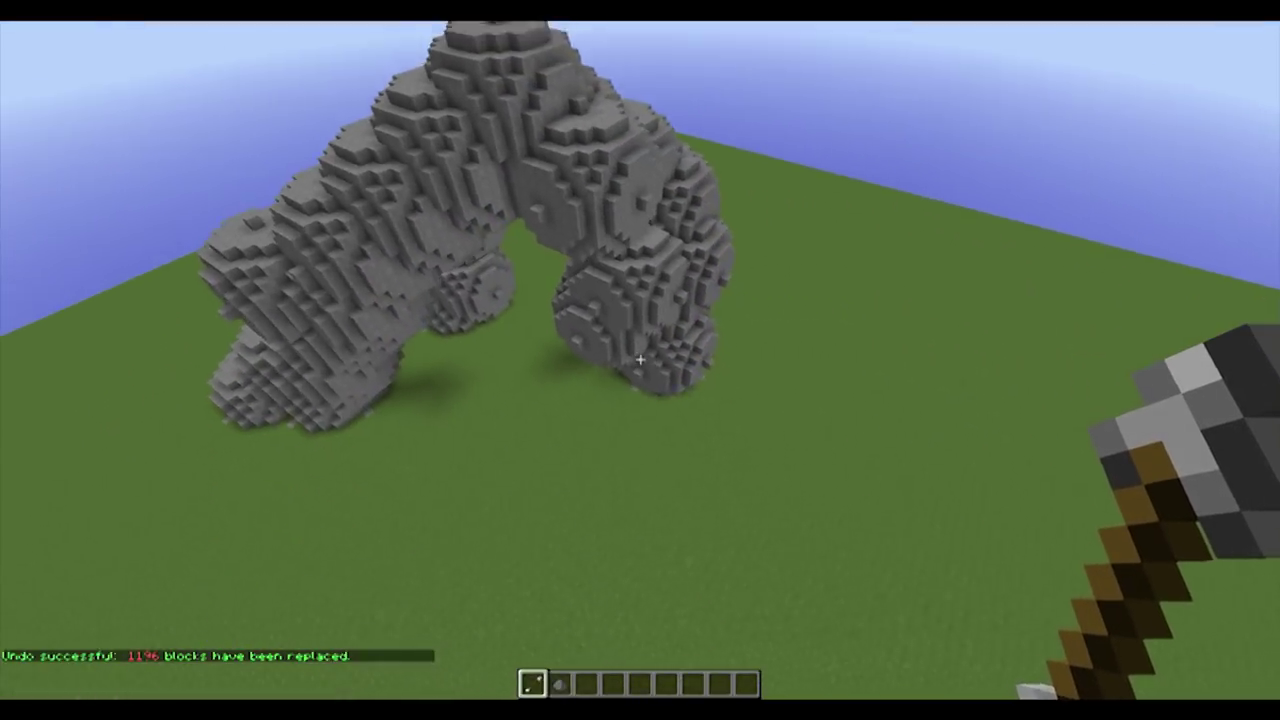
Add more chains of stone balls around the arch to form a bulky mountain with several legs reaching across the grass
right_click(640, 360)
right_click(640, 360)
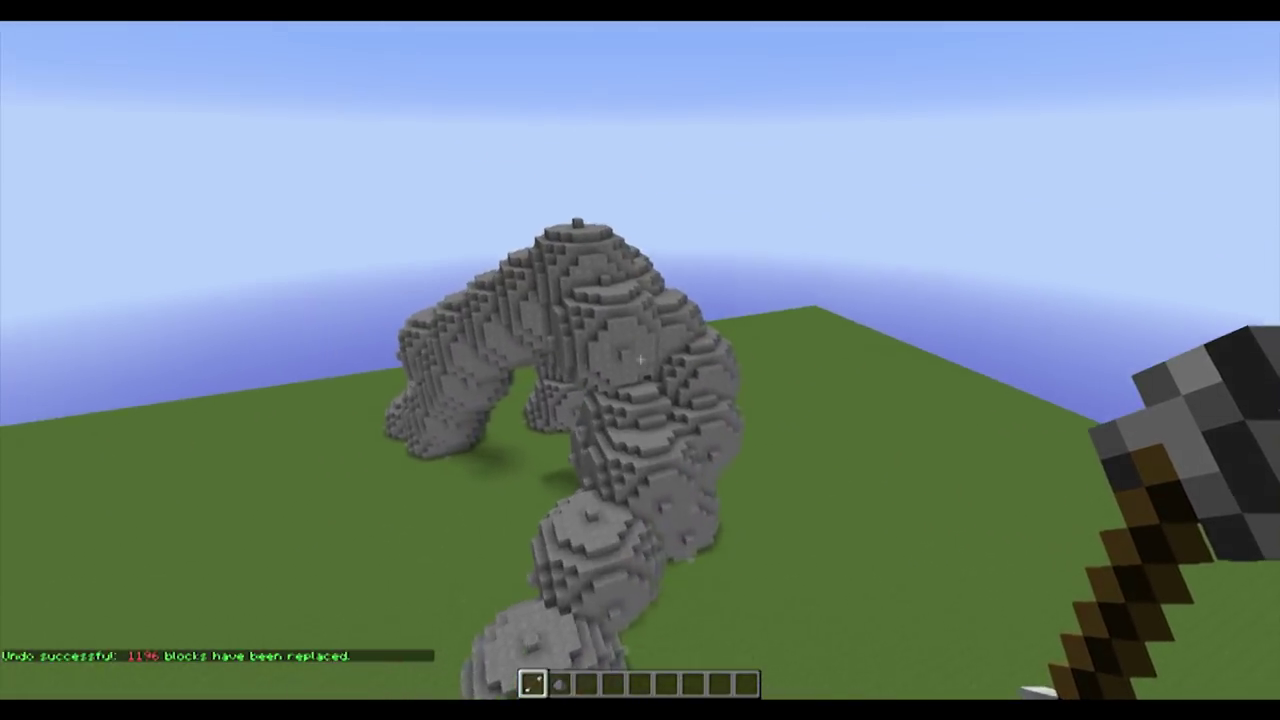
right_click(640, 360)
right_click(640, 360)
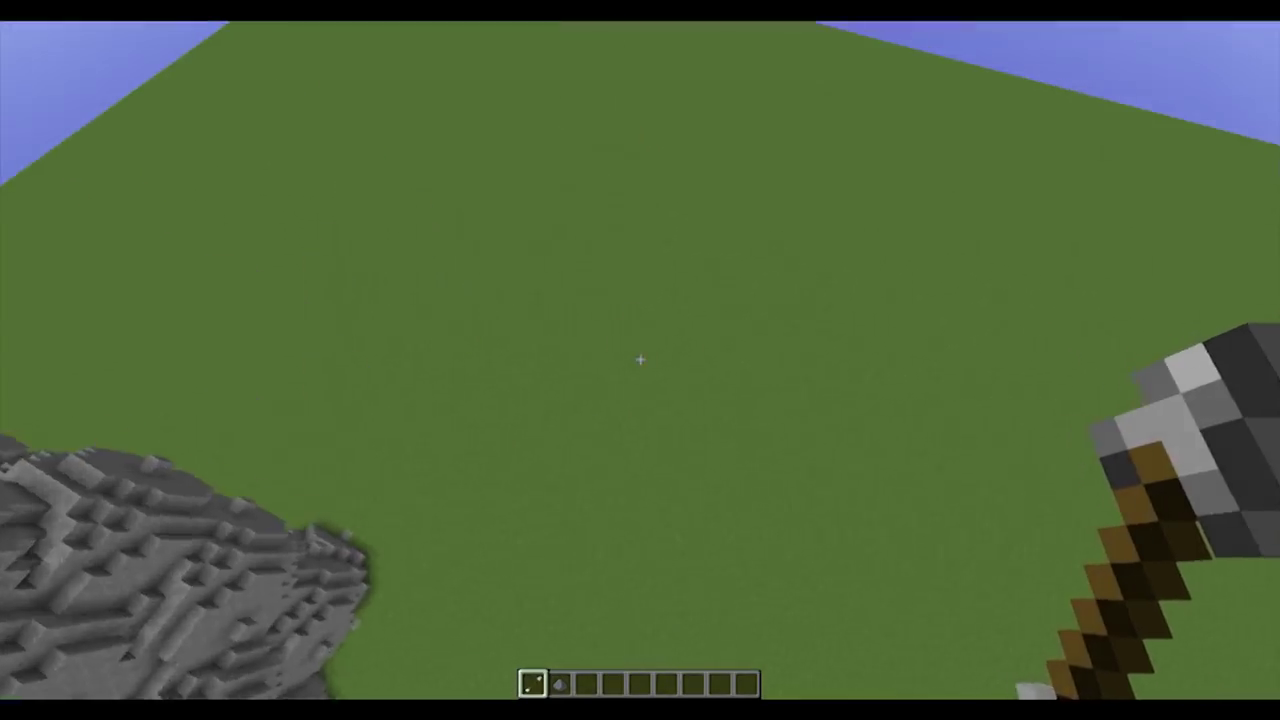
right_click(640, 360)
right_click(640, 360)
right_click(640, 360)
right_click(640, 360)
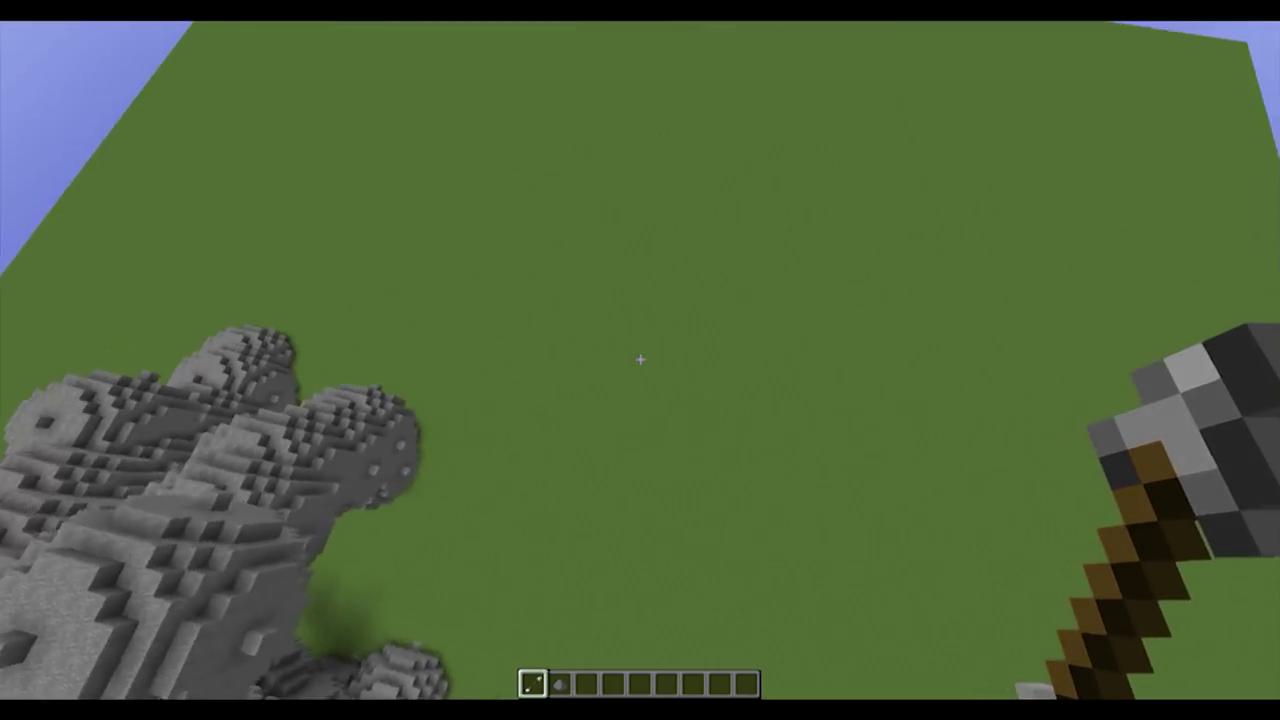
right_click(640, 360)
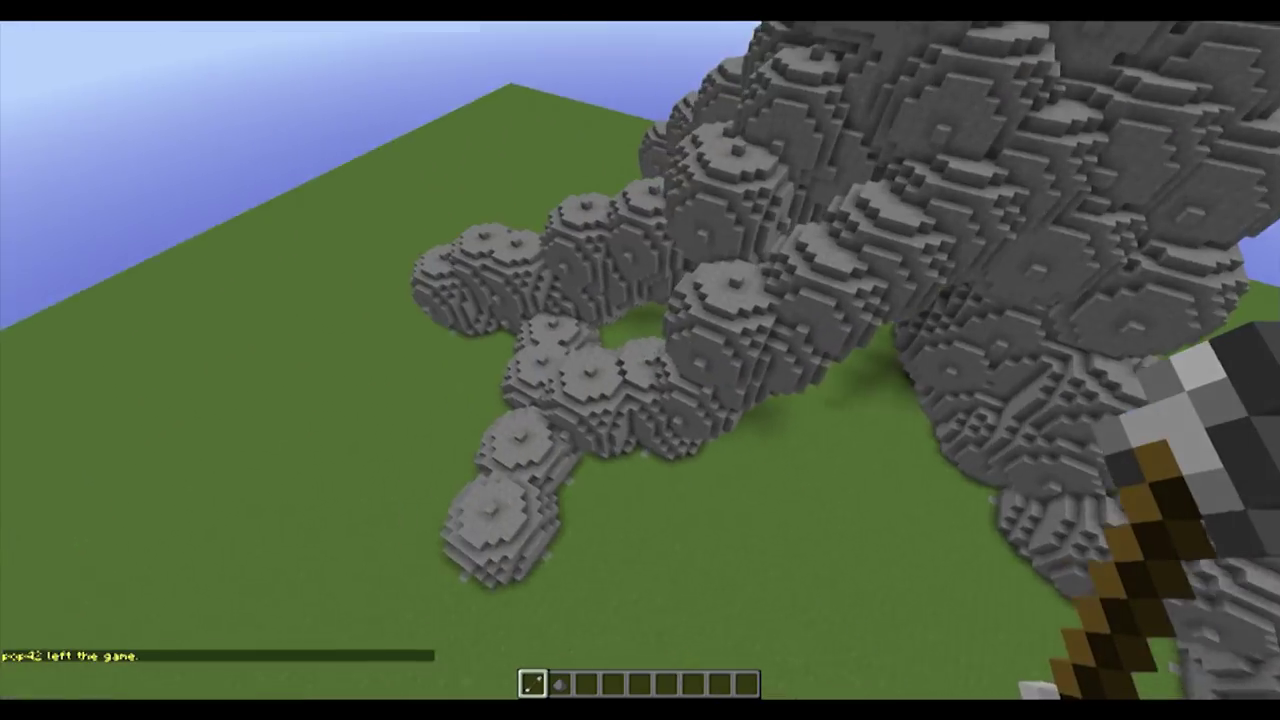
Set the erosion brush to the fill preset at size 10 and fill the gaps between the mountain's balls
type("/b e fil")
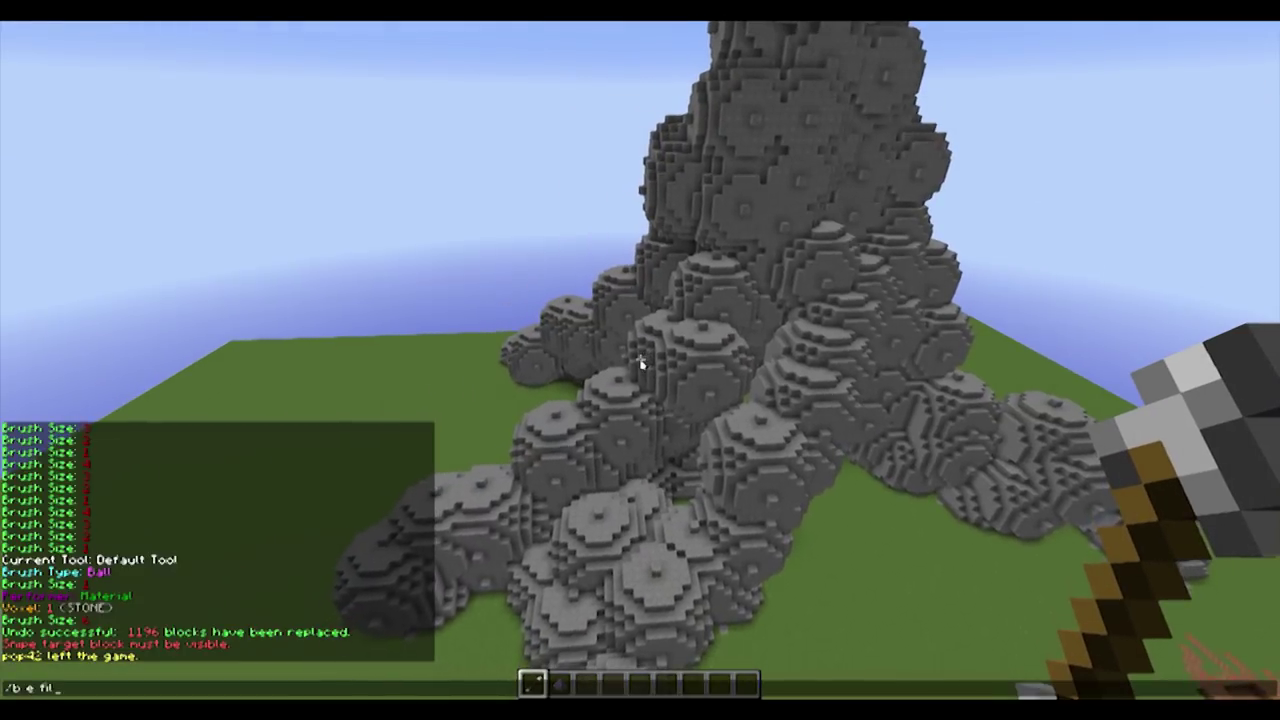
type("l")
key("Return")
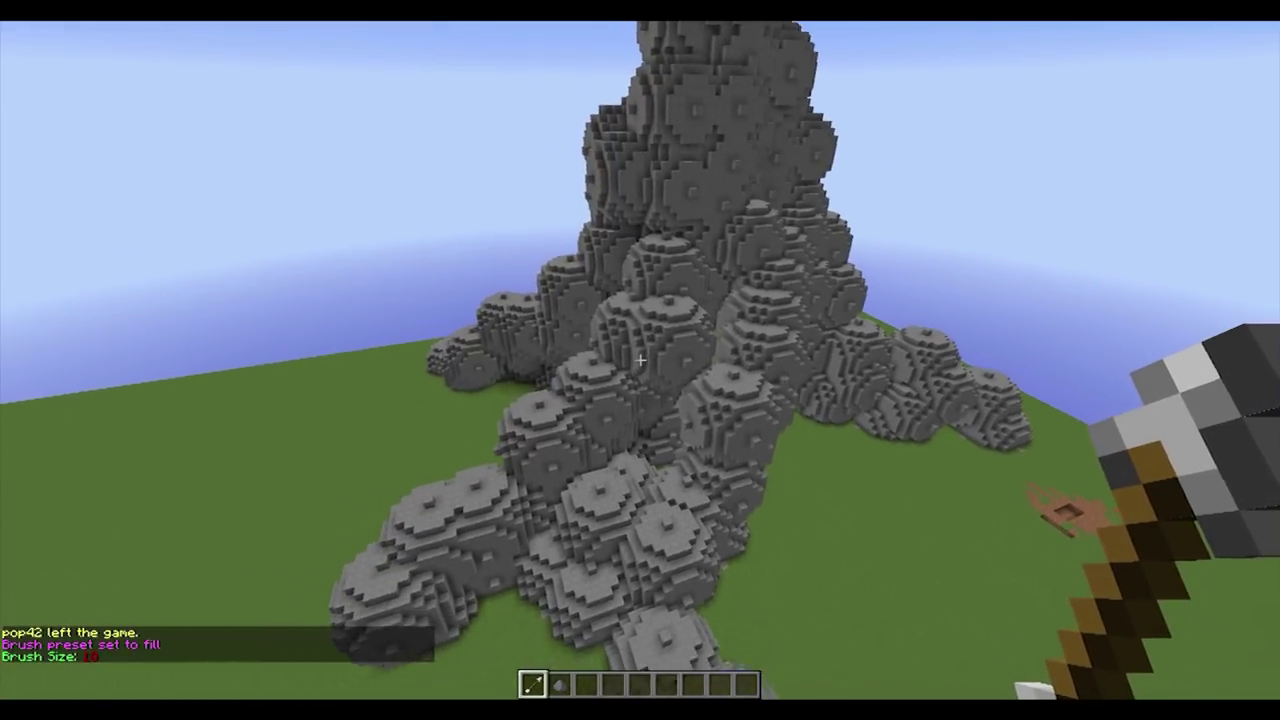
key("s")
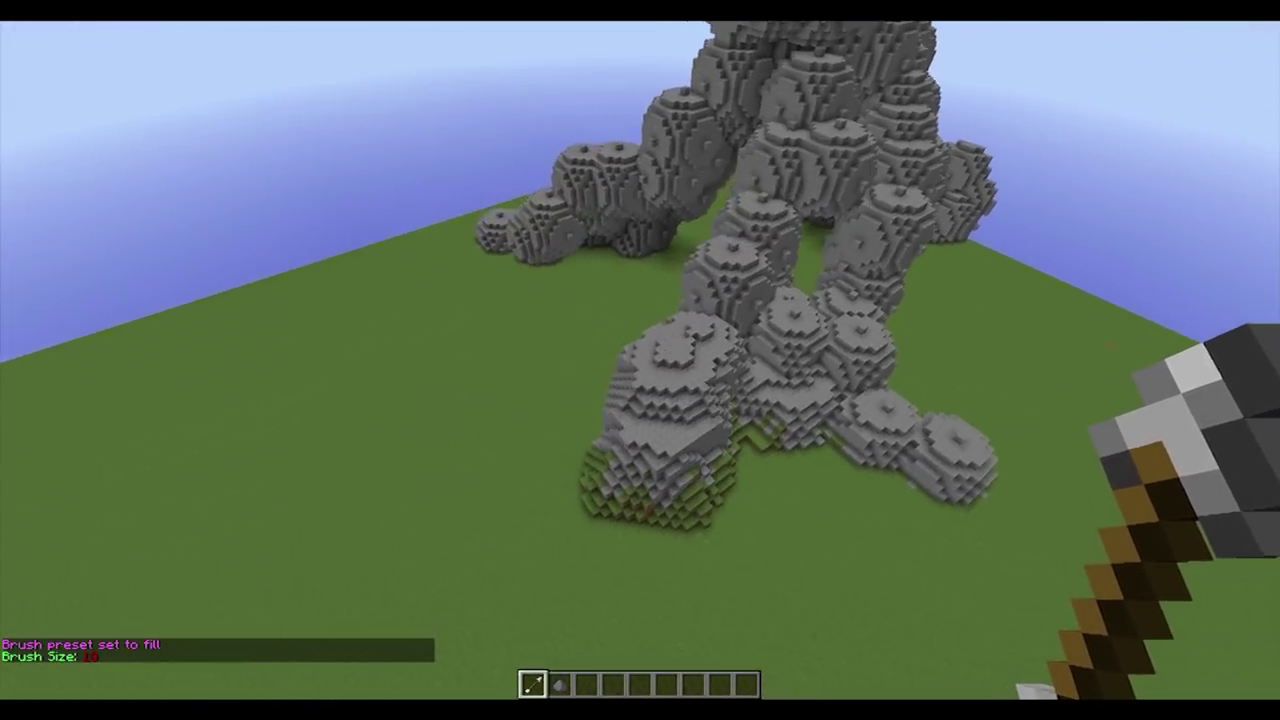
key("1")
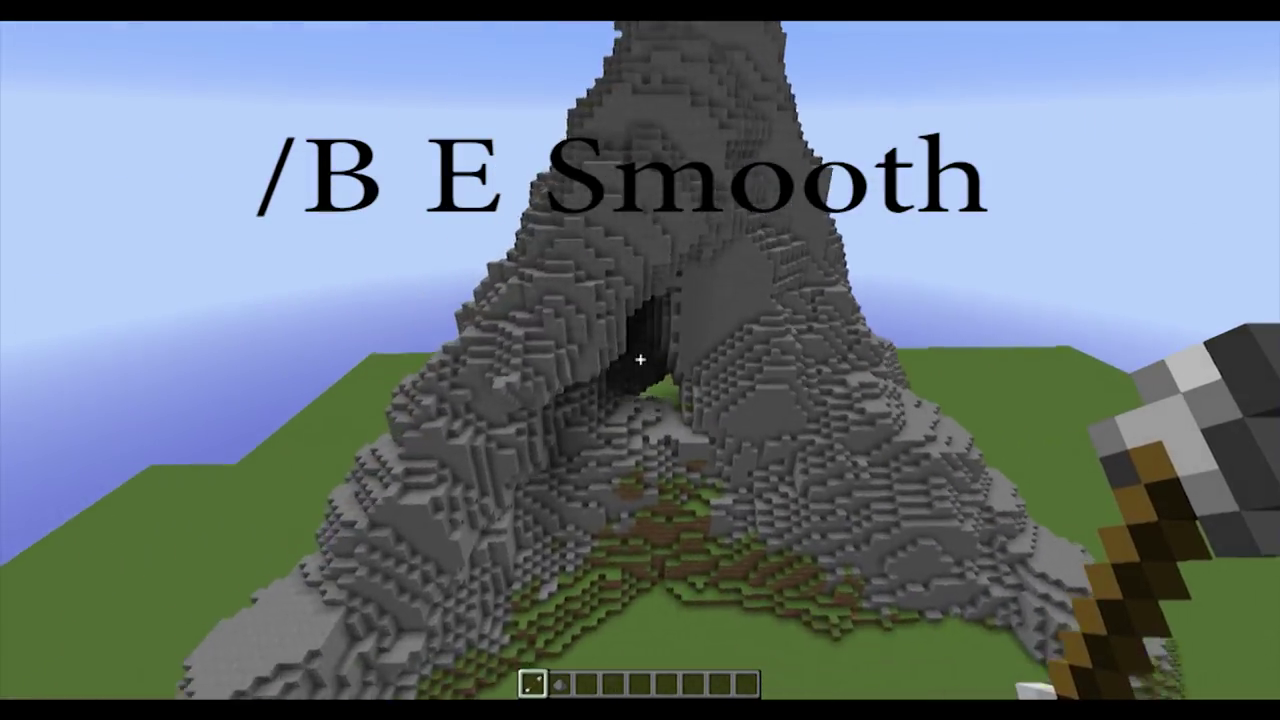
Set the brush size to 5 and smooth the mountain's slopes and legs with the erosion brush
right_click(640, 359)
key("slash")
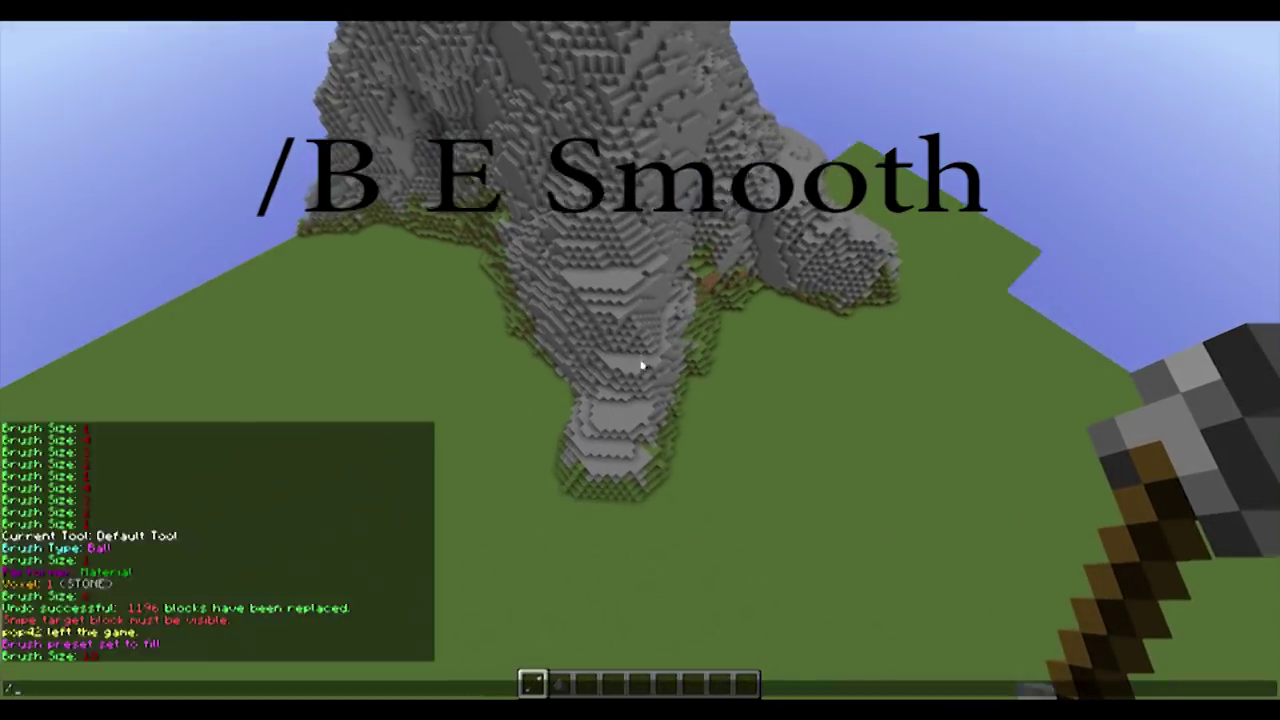
type("b 5")
key("Return")
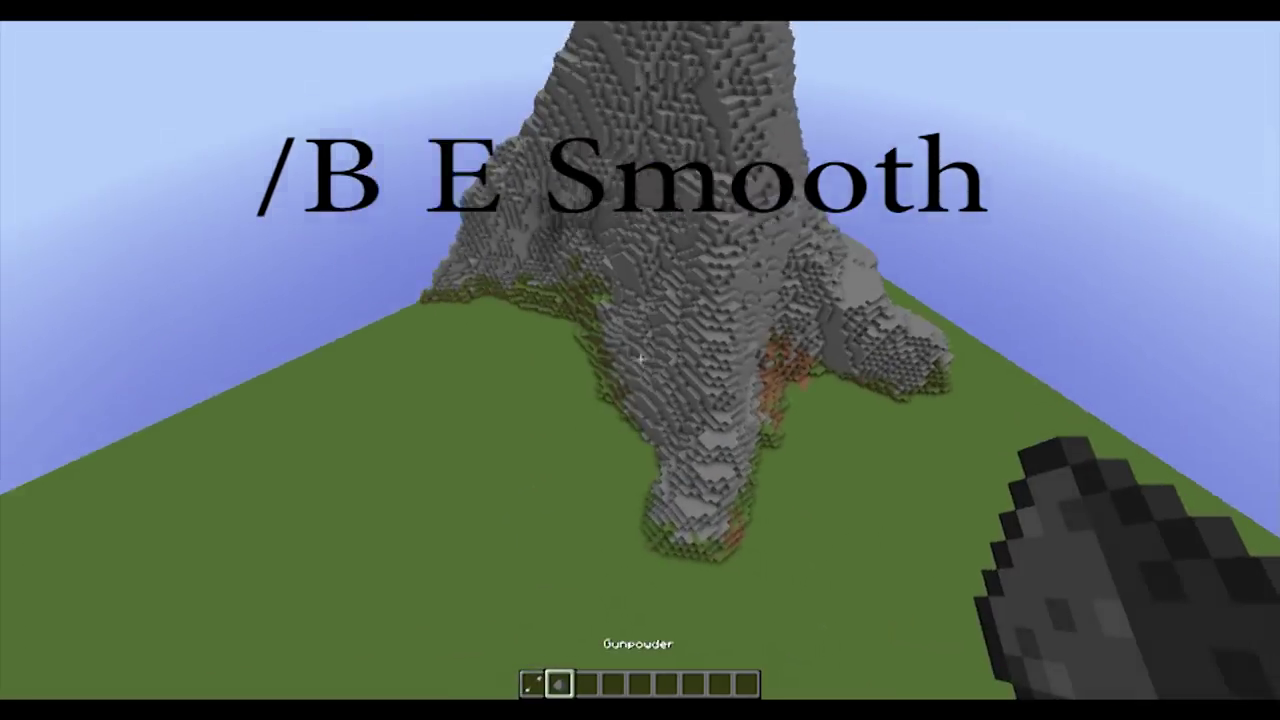
key("1")
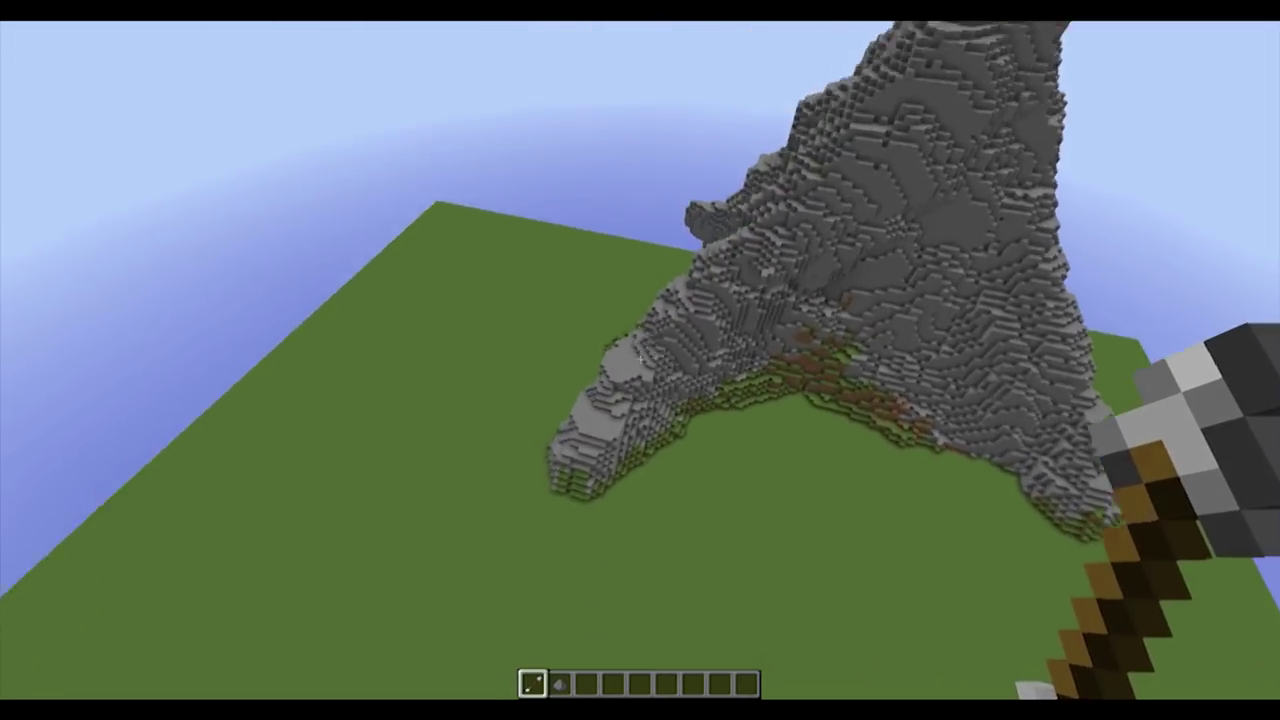
key("2")
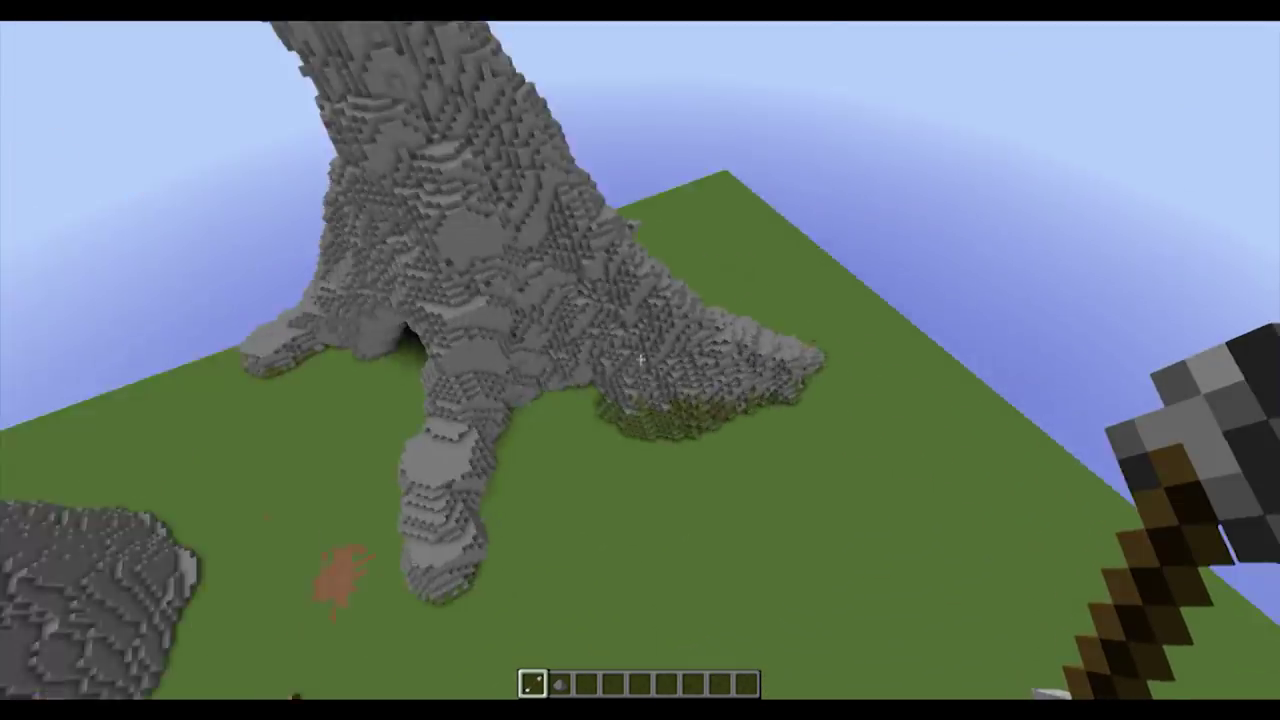
key("w")
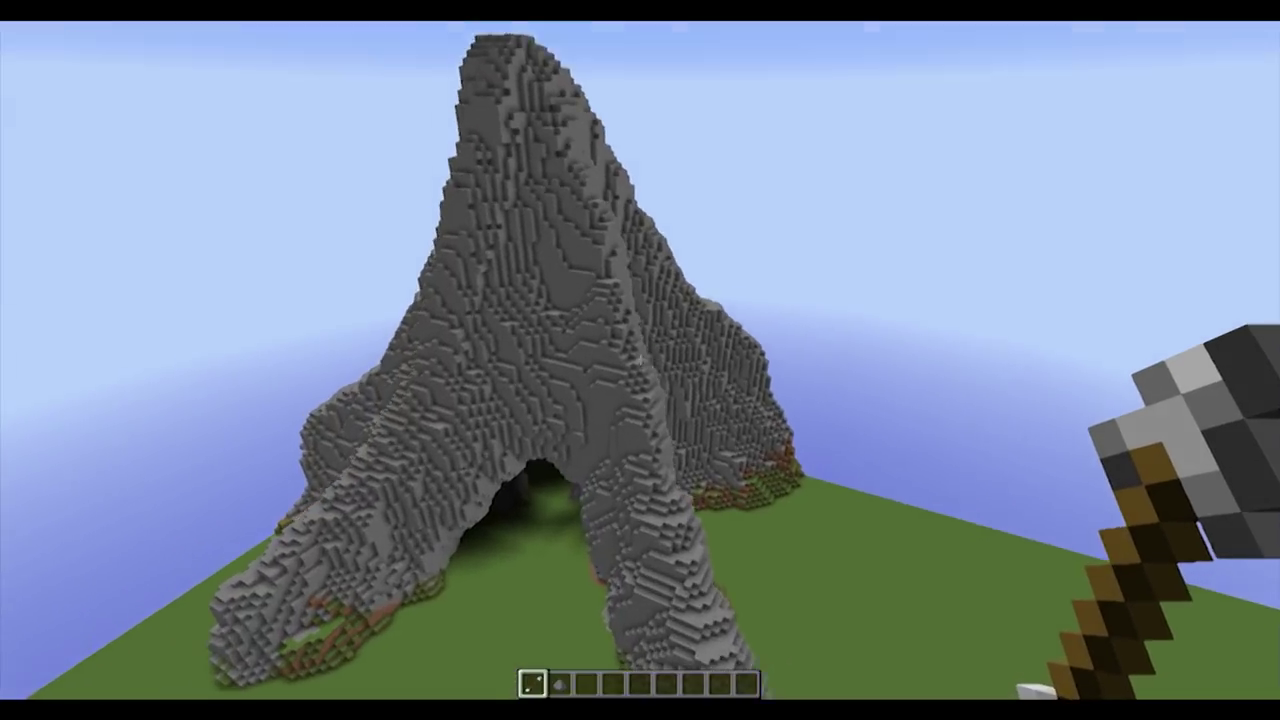
key("3")
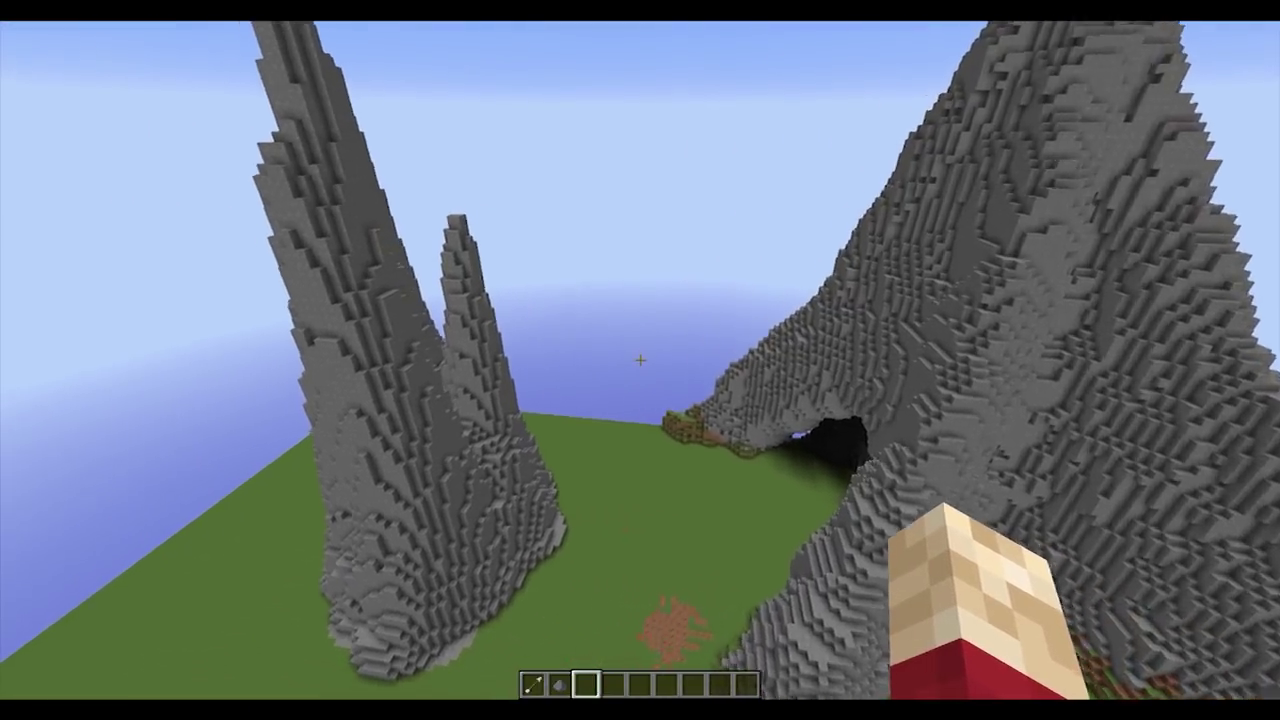
key("2")
key("3")
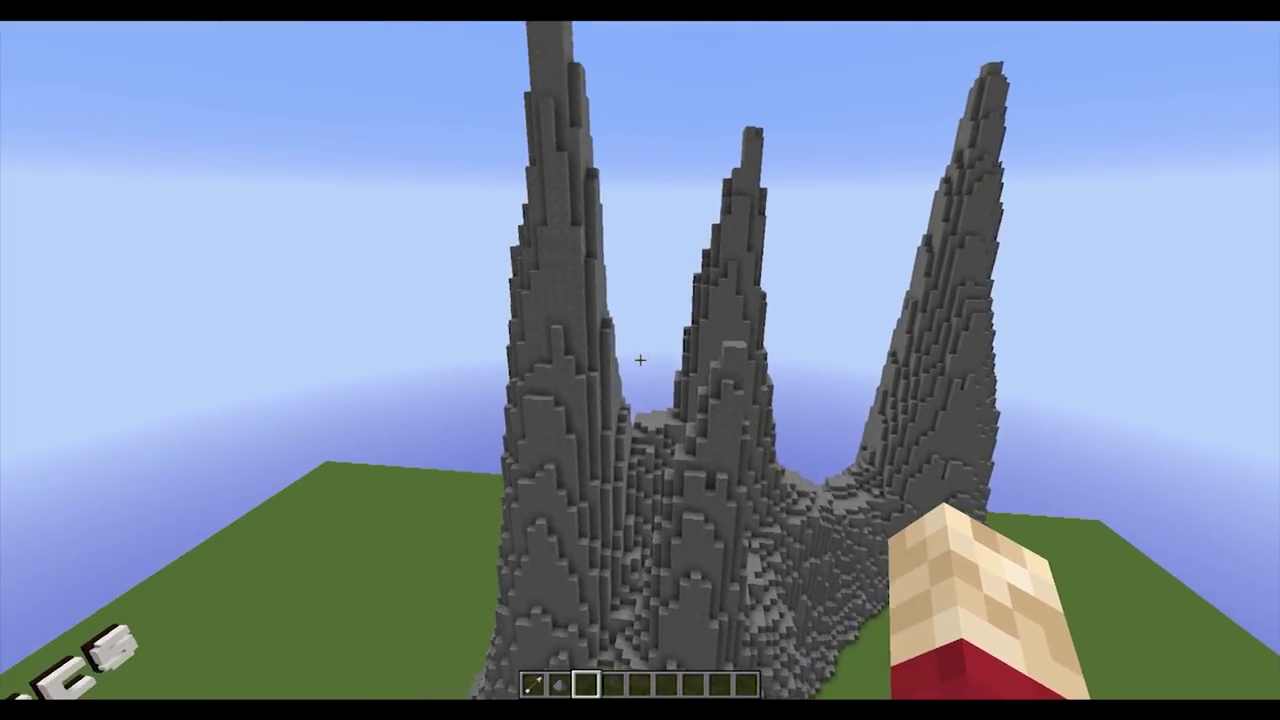
key("1")
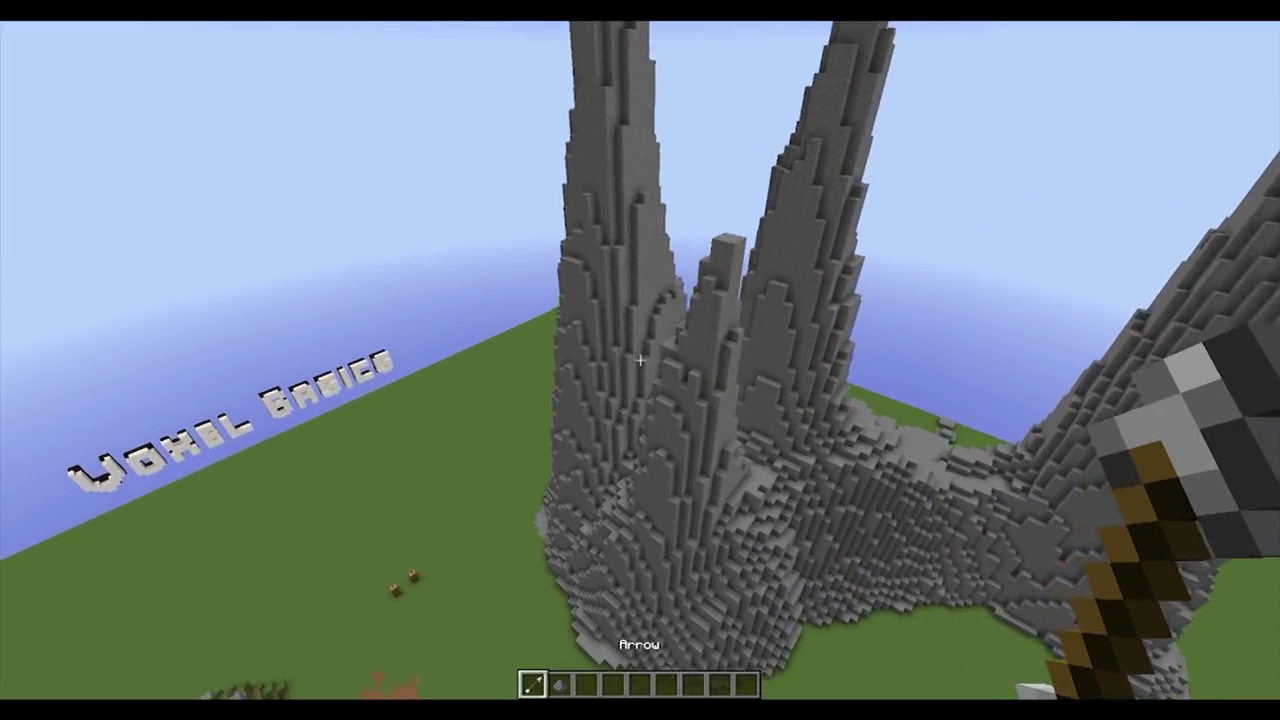
Switch to the overlay brush with grass as the material, depth 3 and brush size 10
type("/b o")
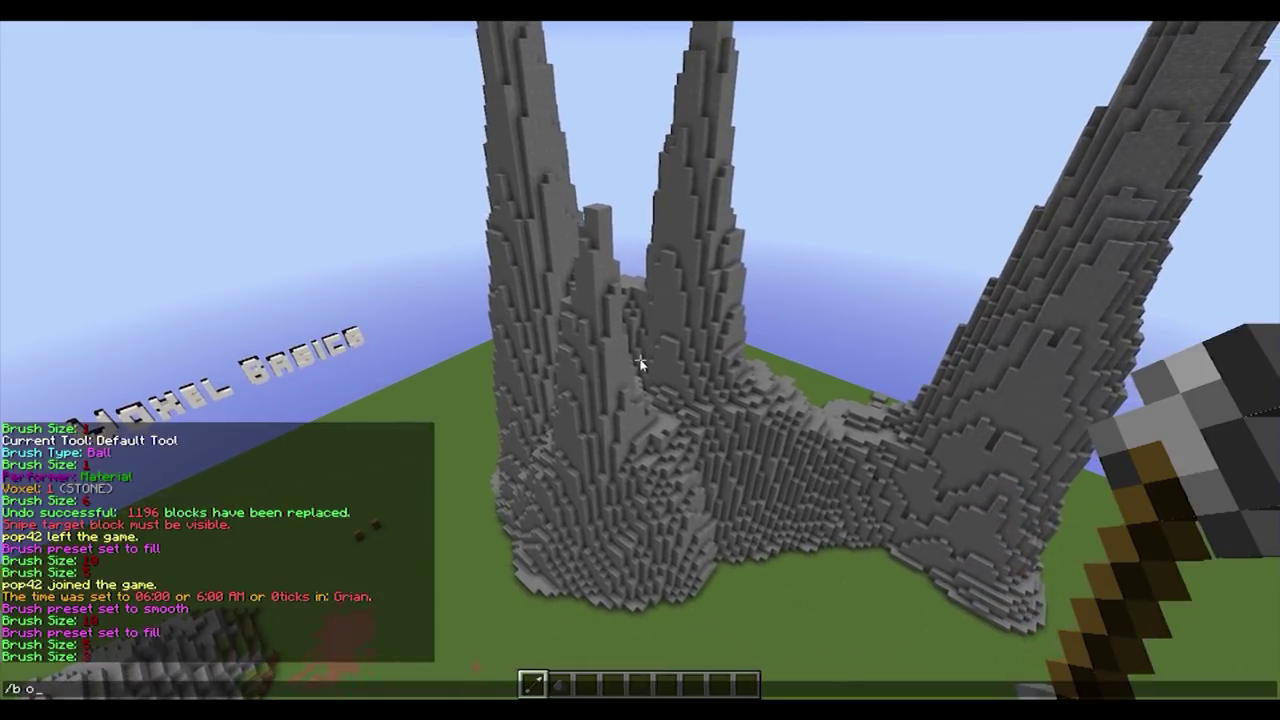
type("ver")
key("Return")
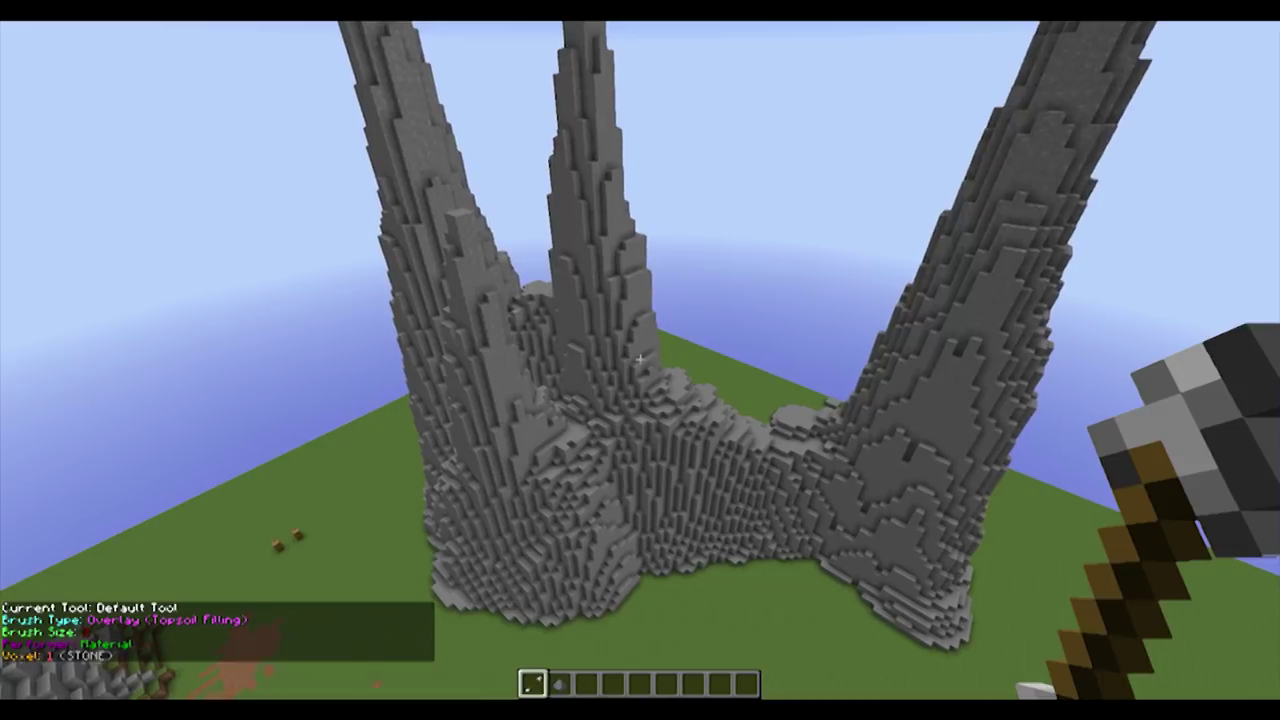
type("/v gra")
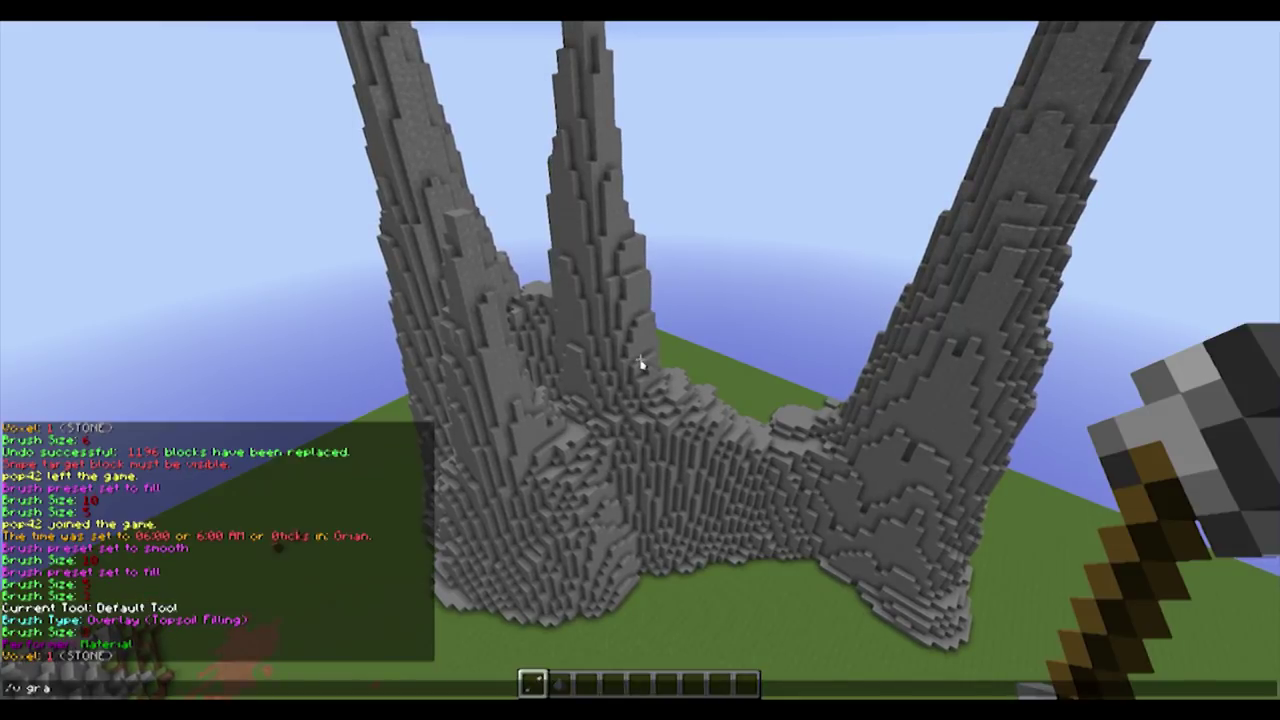
type("ss")
key("Return")
type("/")
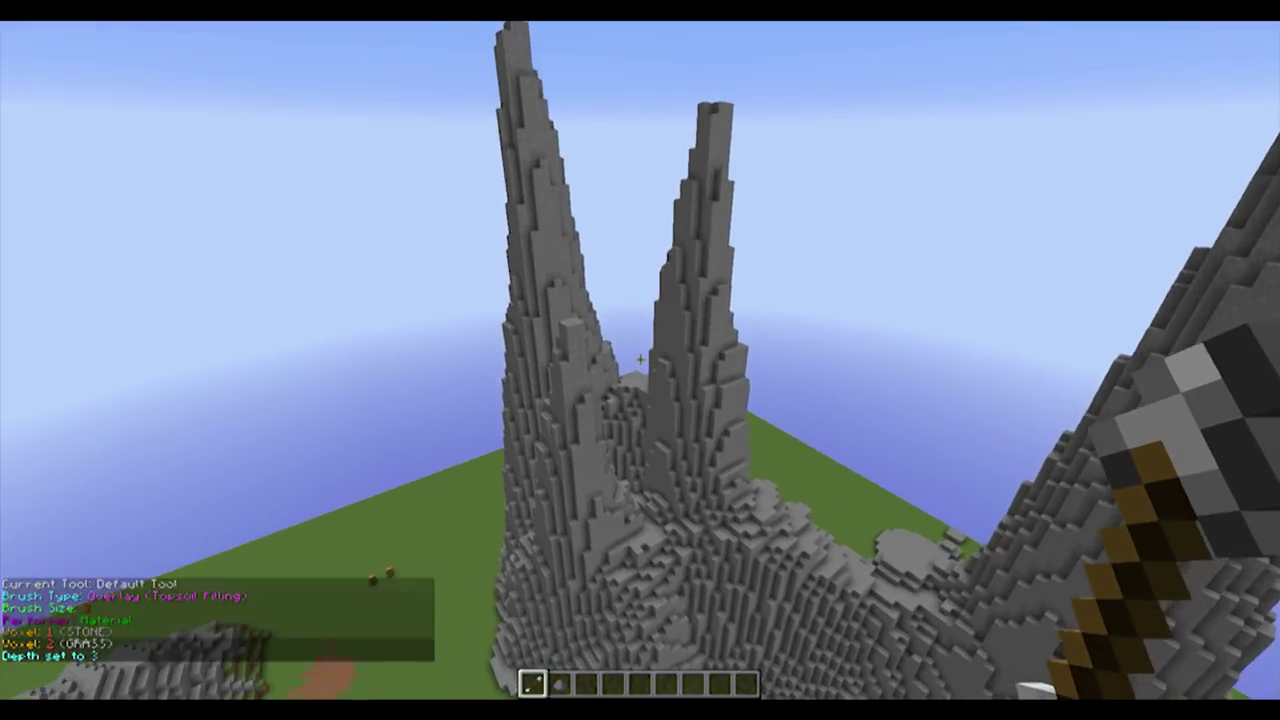
type("b 10")
key("Return")
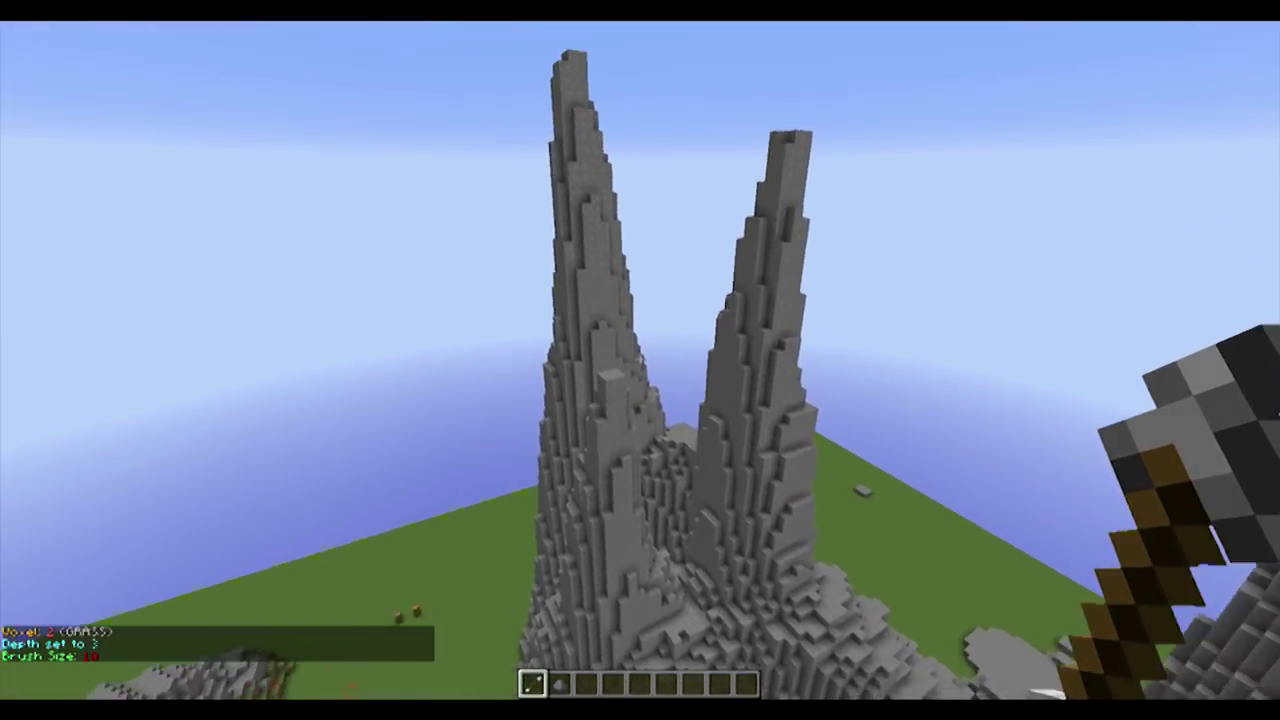
Cover the stone spires and the large mountain with grass using the overlay brush
right_click(640, 360)
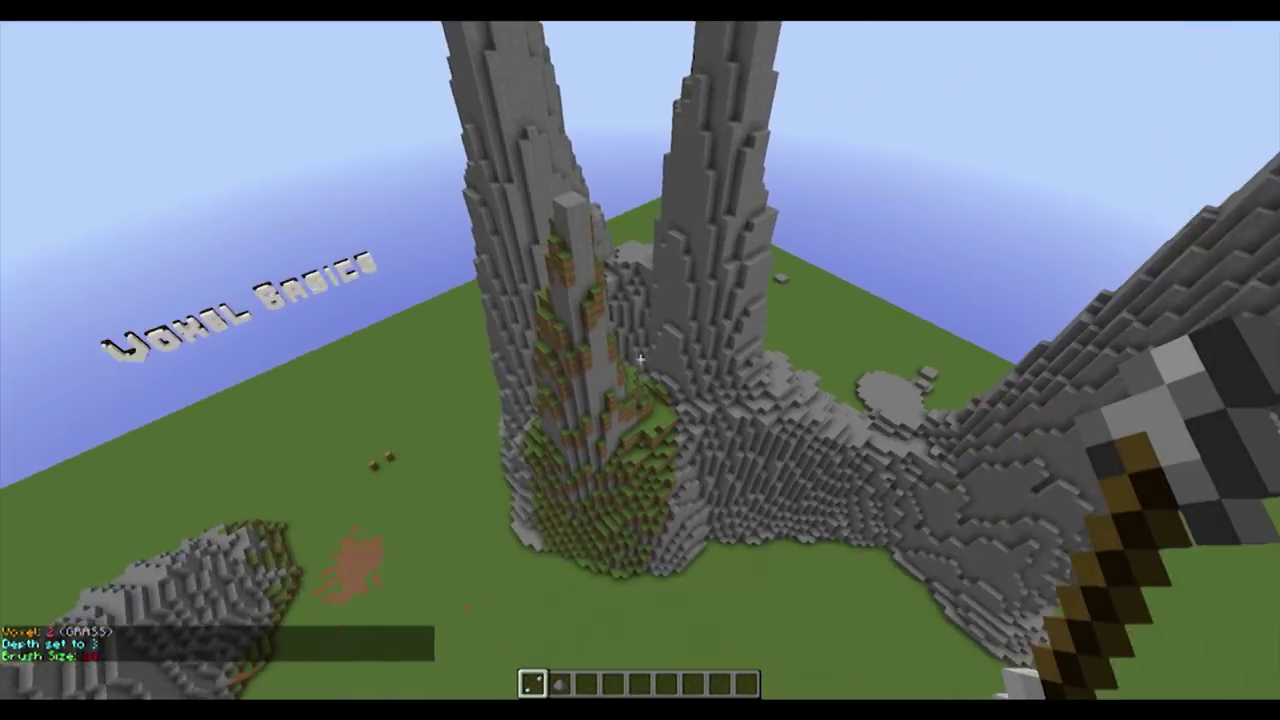
right_click(640, 360)
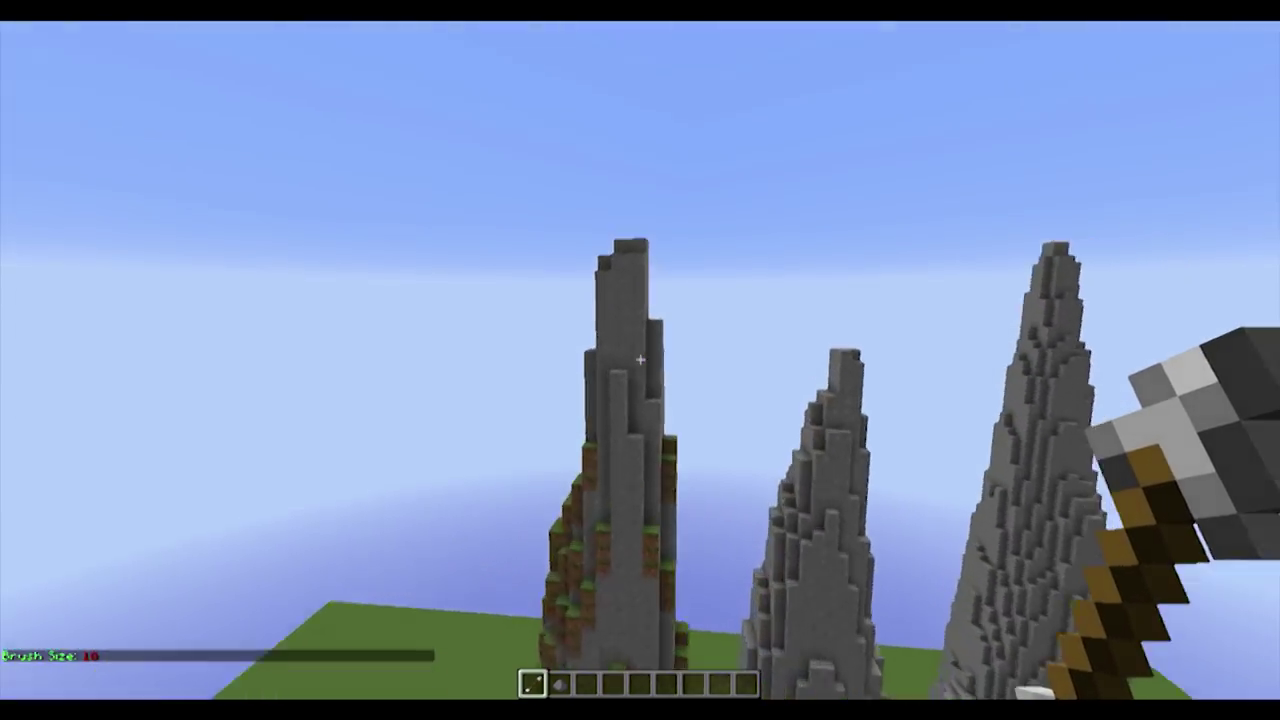
right_click(640, 360)
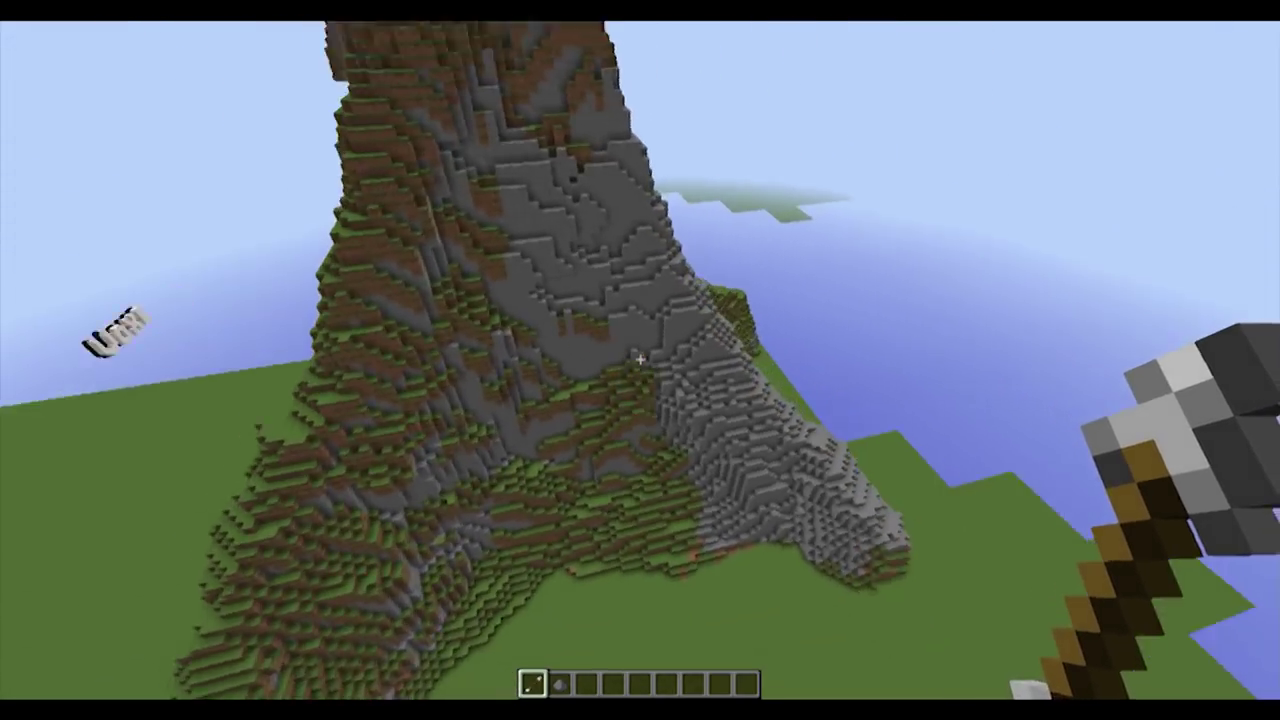
key("w")
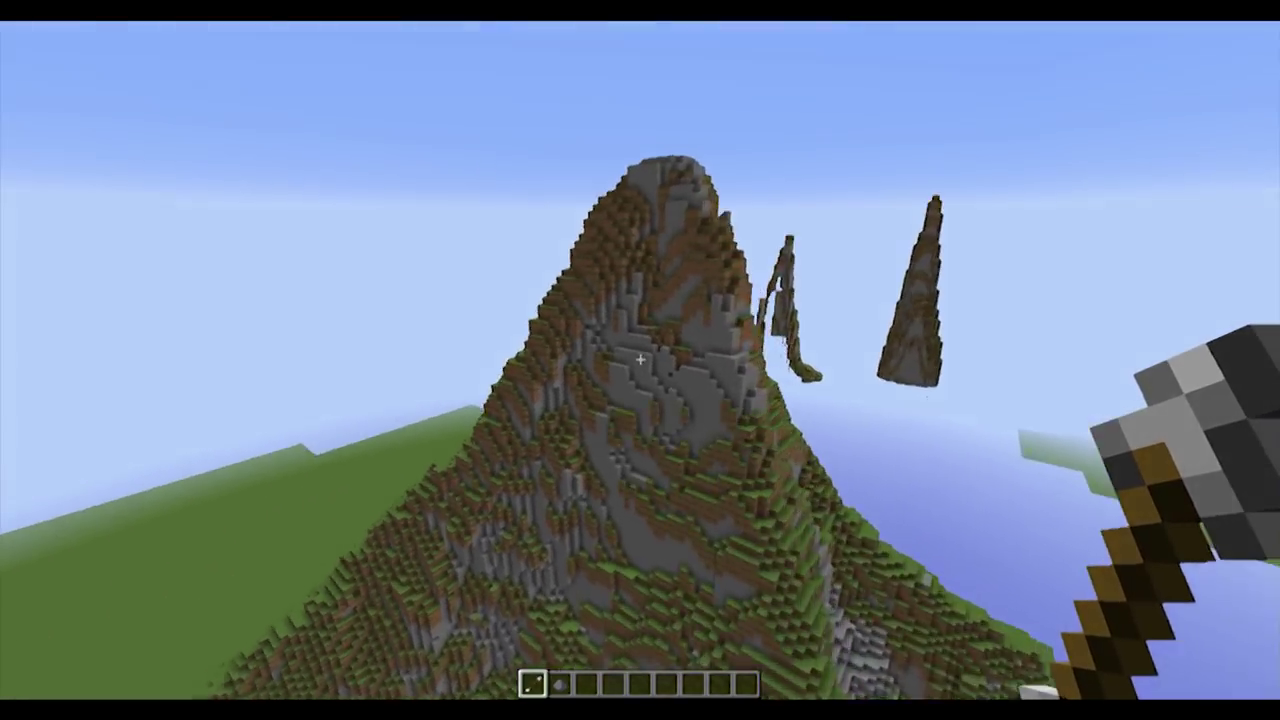
key("w")
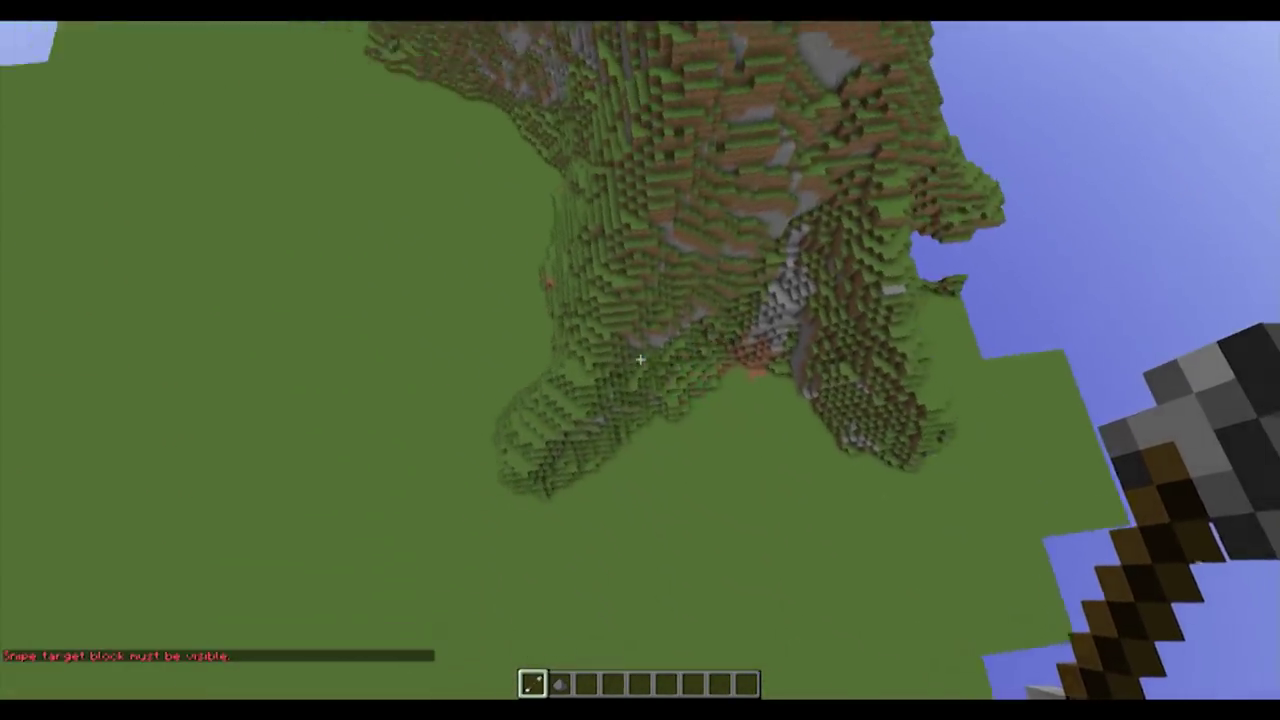
Switch to the tree brush with the big_tree type and plant trees over the spires' slopes, ridge and base
key("space")
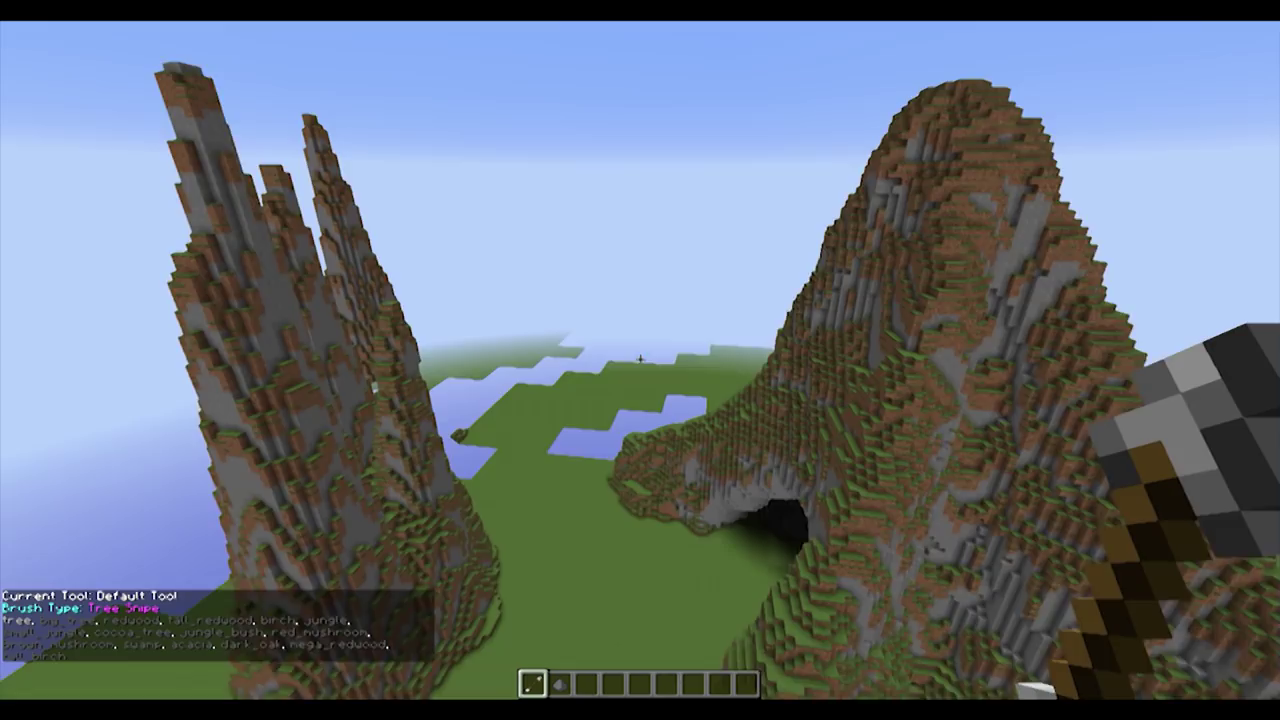
key("w")
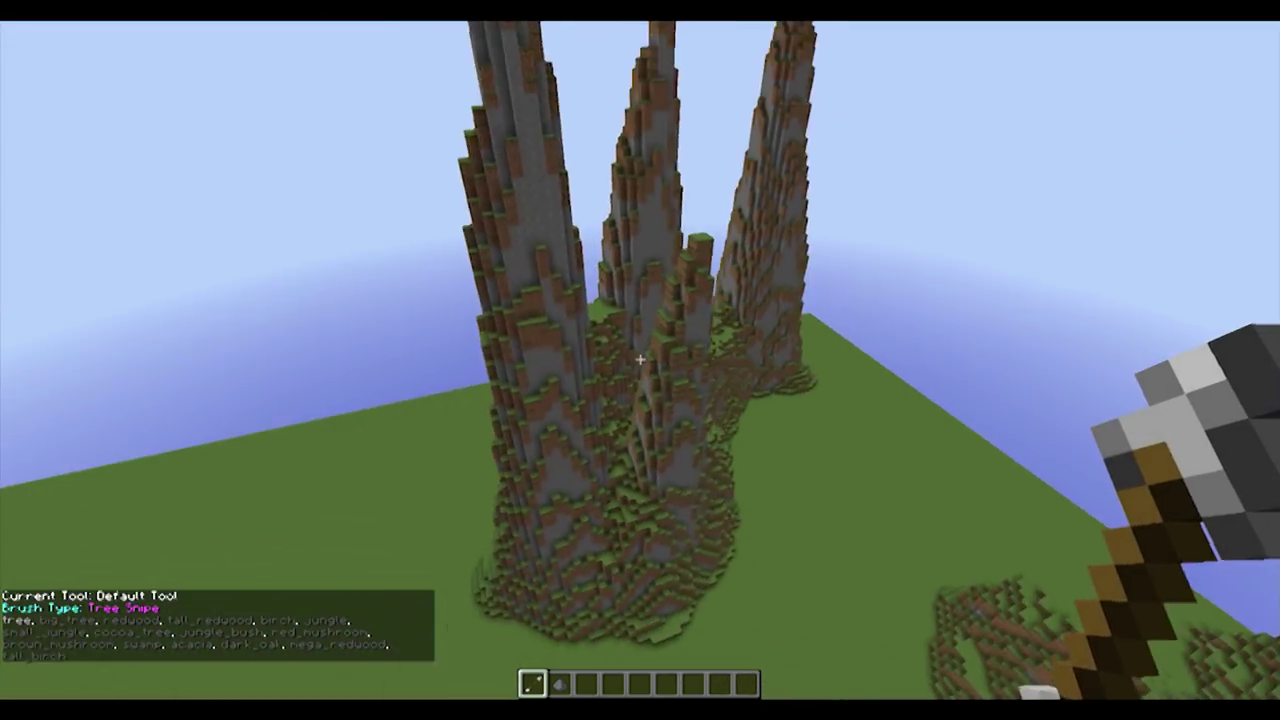
key("d")
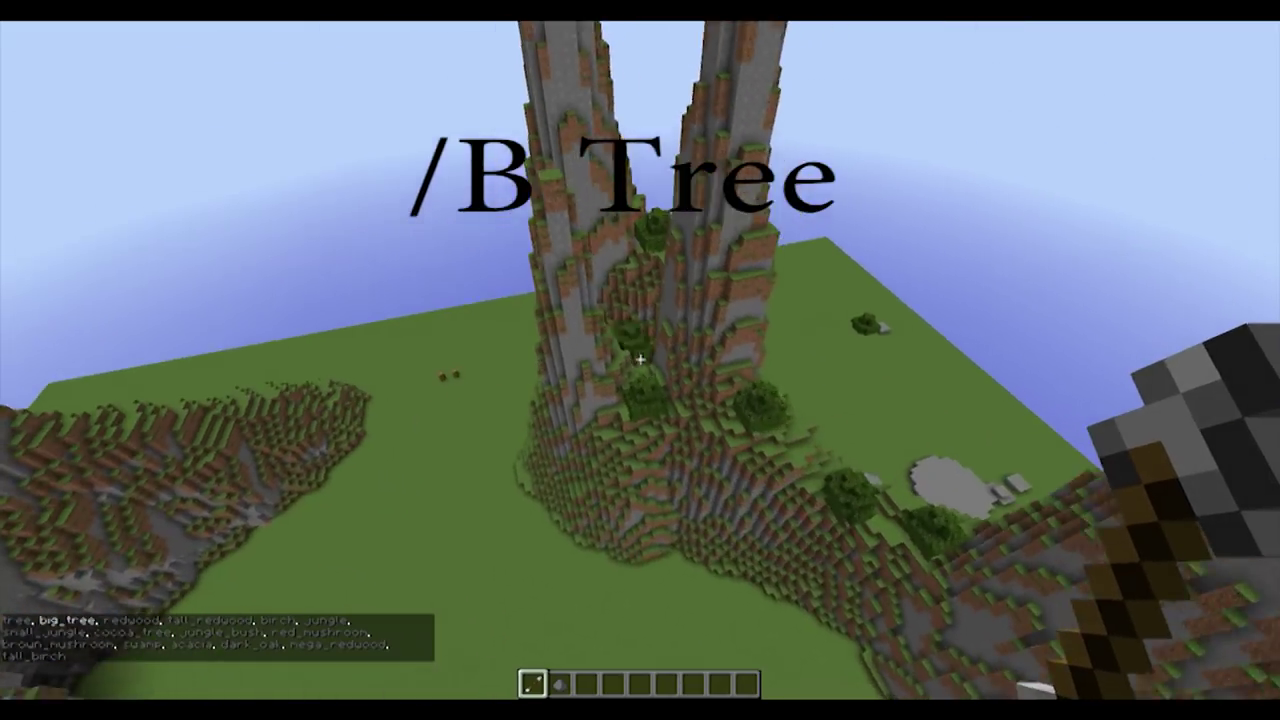
right_click(640, 359)
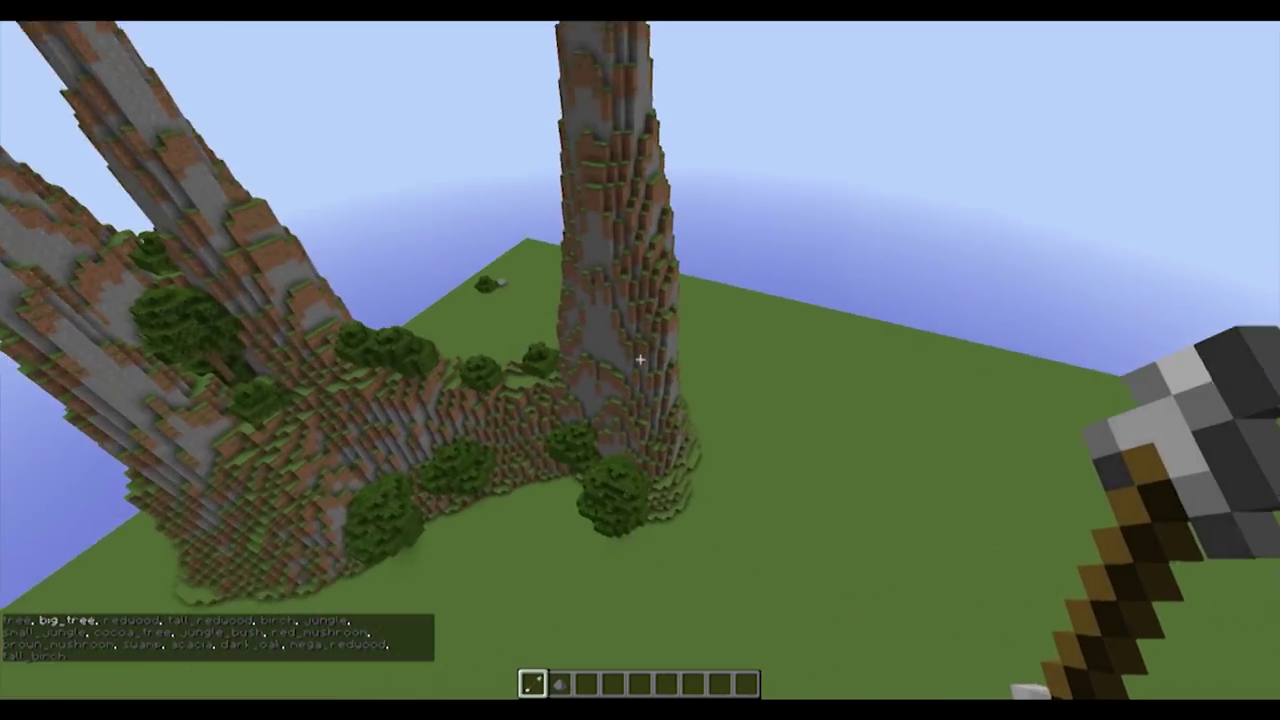
right_click(640, 359)
right_click(640, 359)
right_click(640, 359)
right_click(640, 359)
right_click(640, 359)
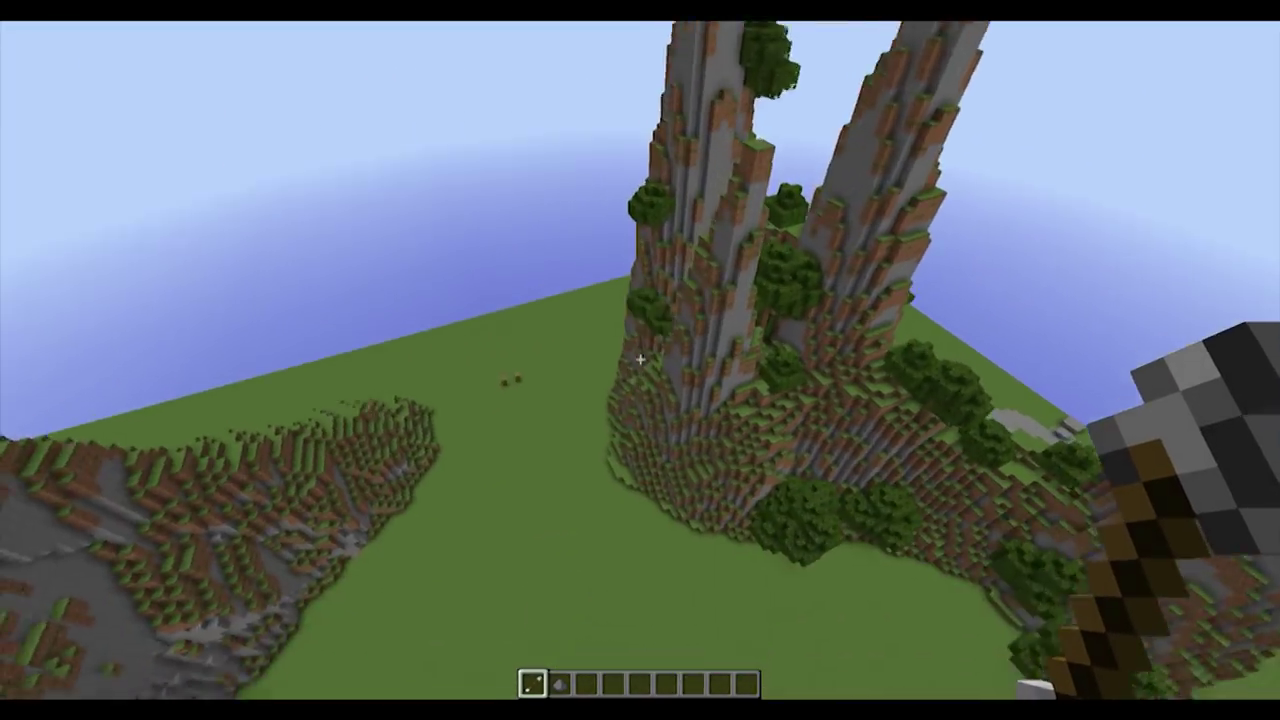
right_click(640, 359)
key("shift")
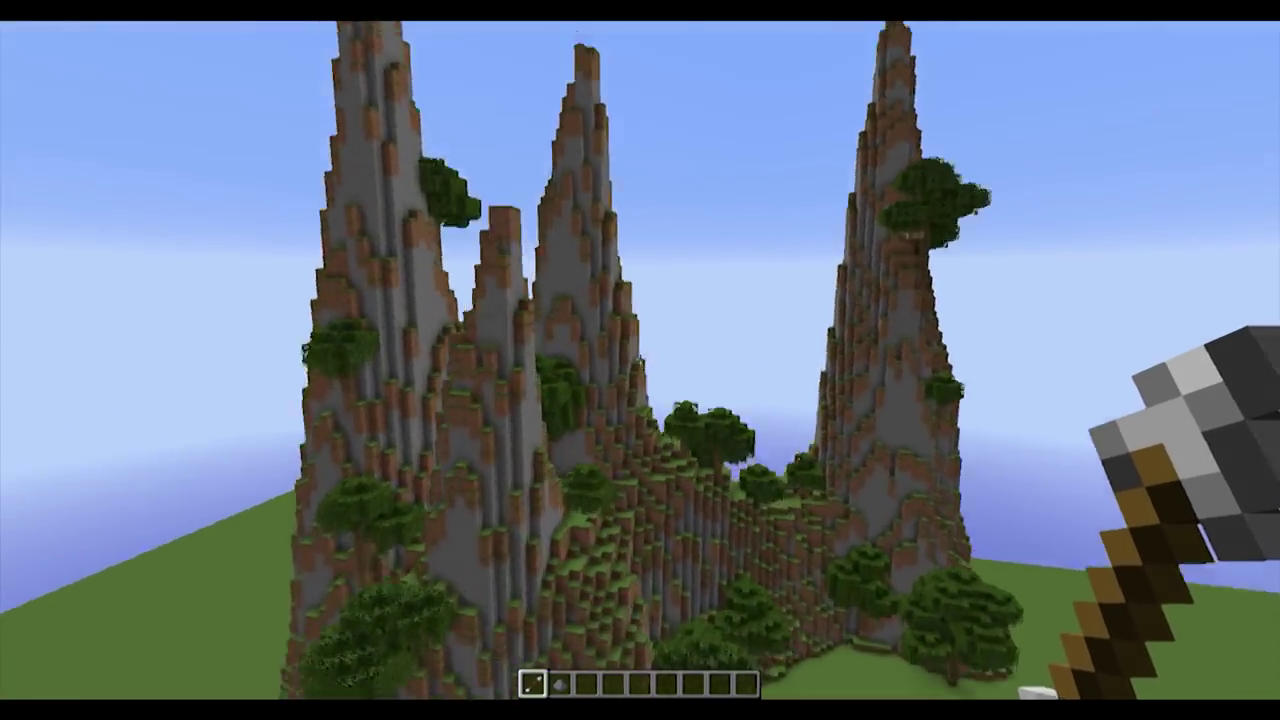